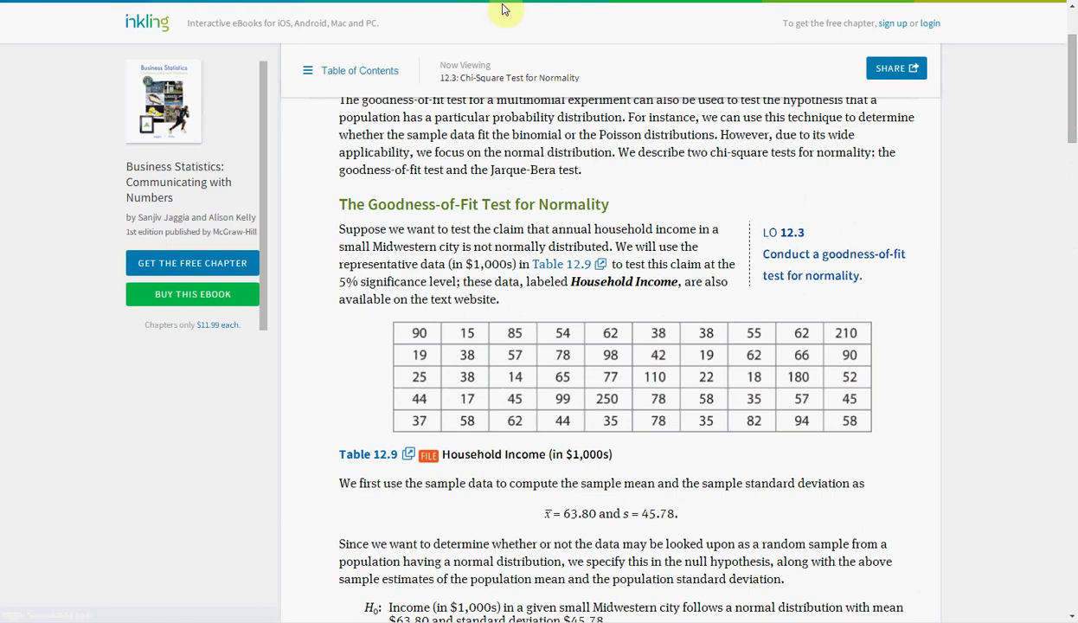
- Read the household income example in the e-book, from Table 12.9 and the hypotheses down to the calculations in Table 12.10
scroll(1073, 100, "down", 3)
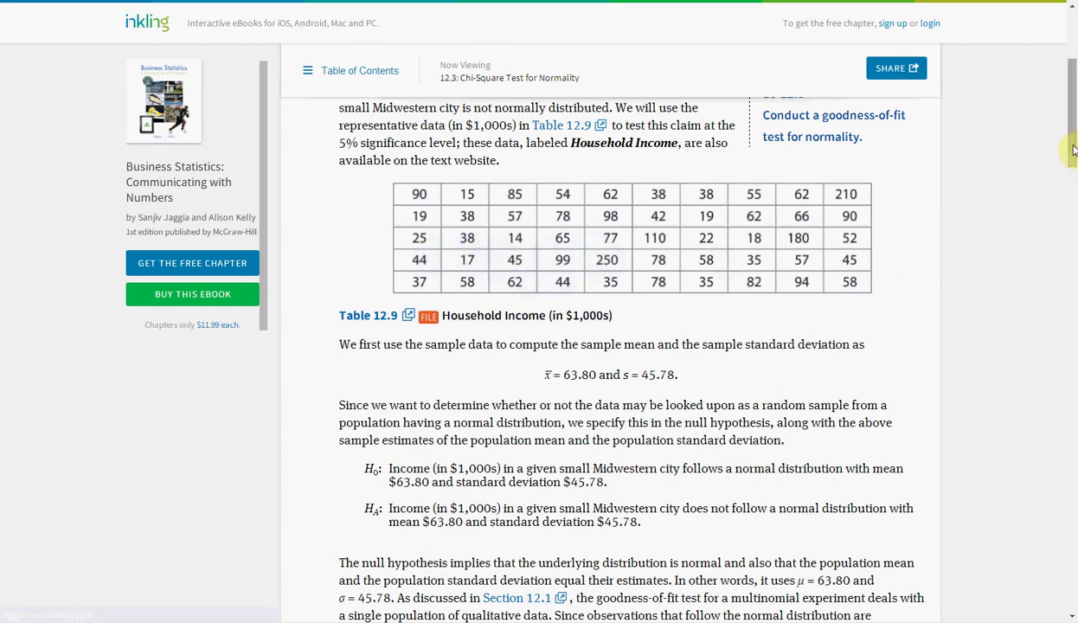
left_click_drag(1073, 149, 1070, 167)
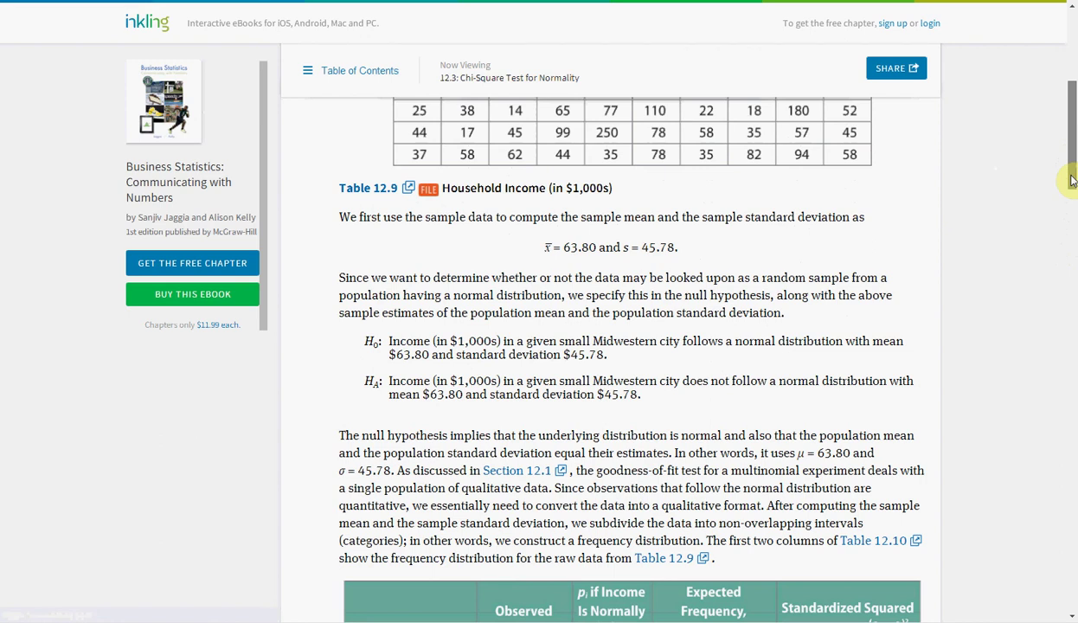
left_click_drag(1072, 180, 1072, 184)
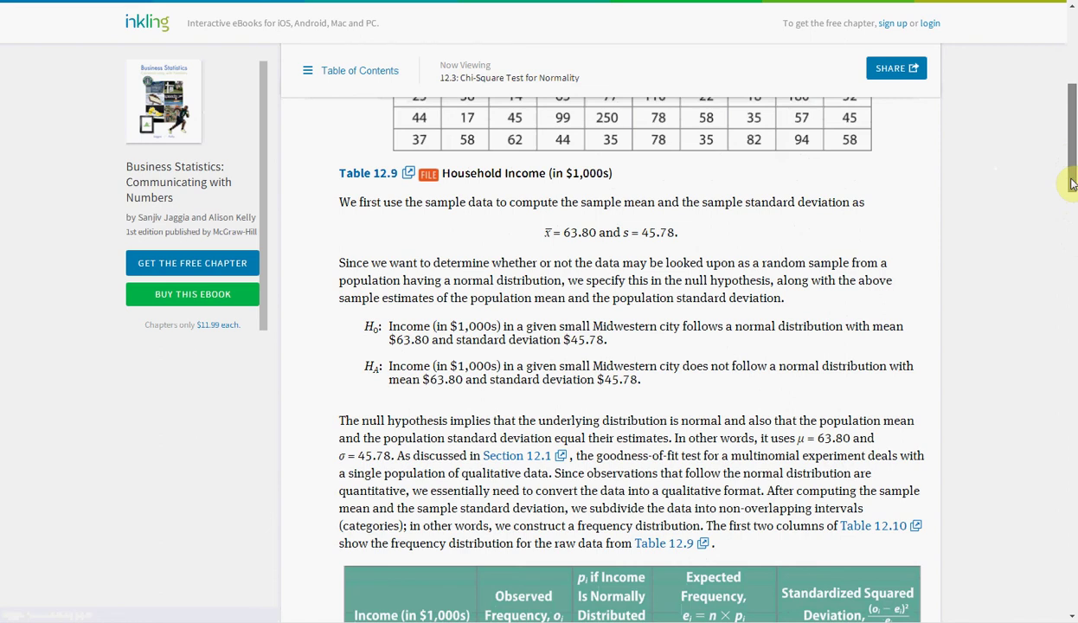
left_click_drag(1072, 184, 1072, 175)
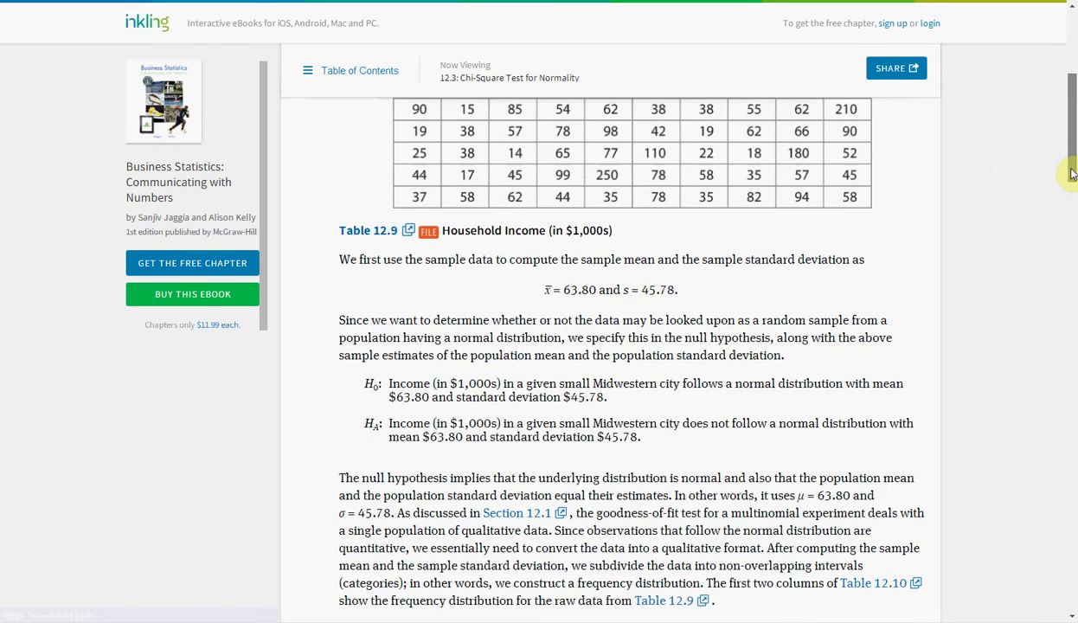
left_click_drag(1073, 174, 1068, 233)
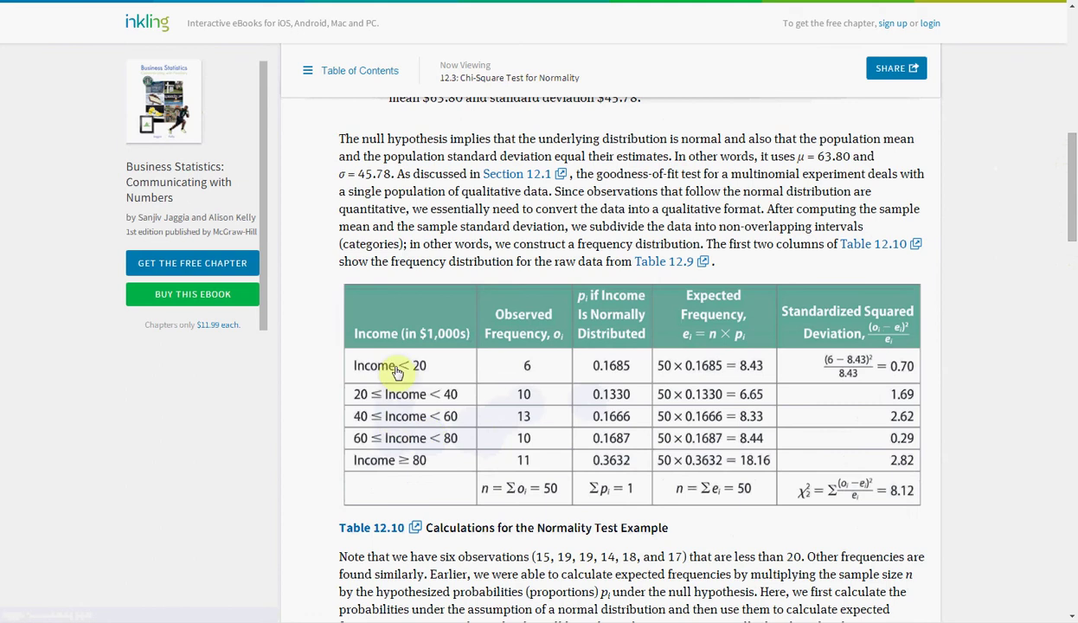
- Switch to the Excel worksheet and check the formula totalling the observed frequencies in C13
key("alt+Tab")
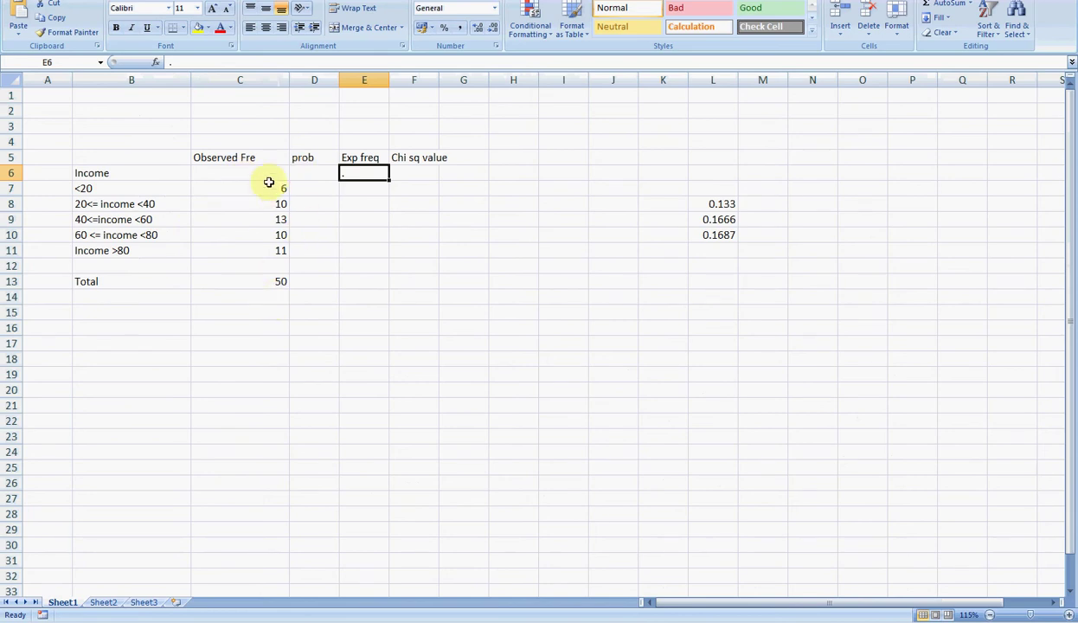
left_click(277, 279)
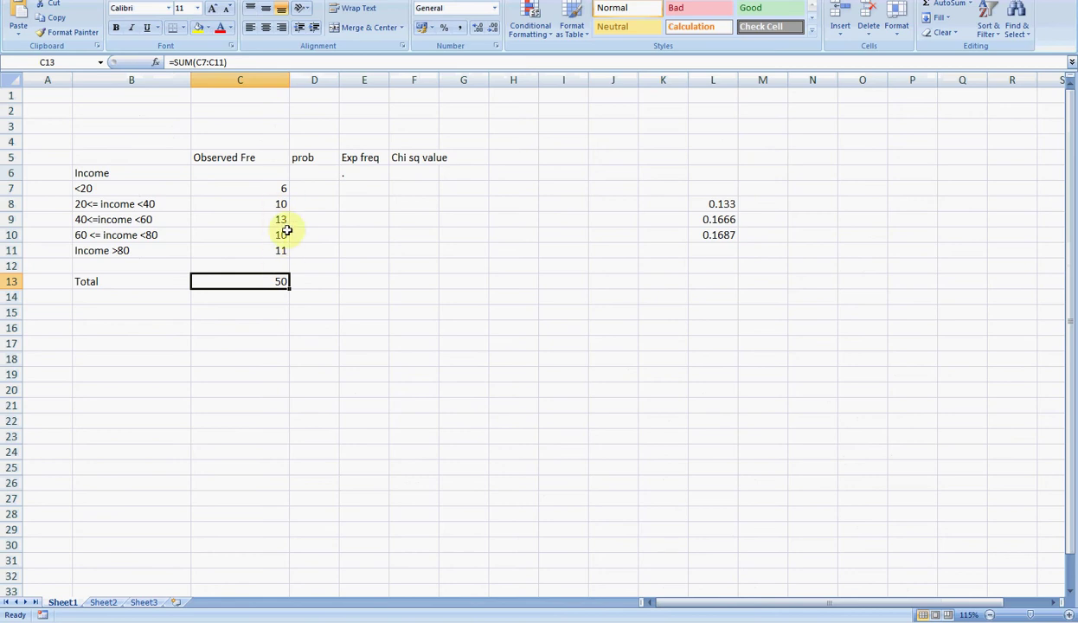
left_click(305, 199)
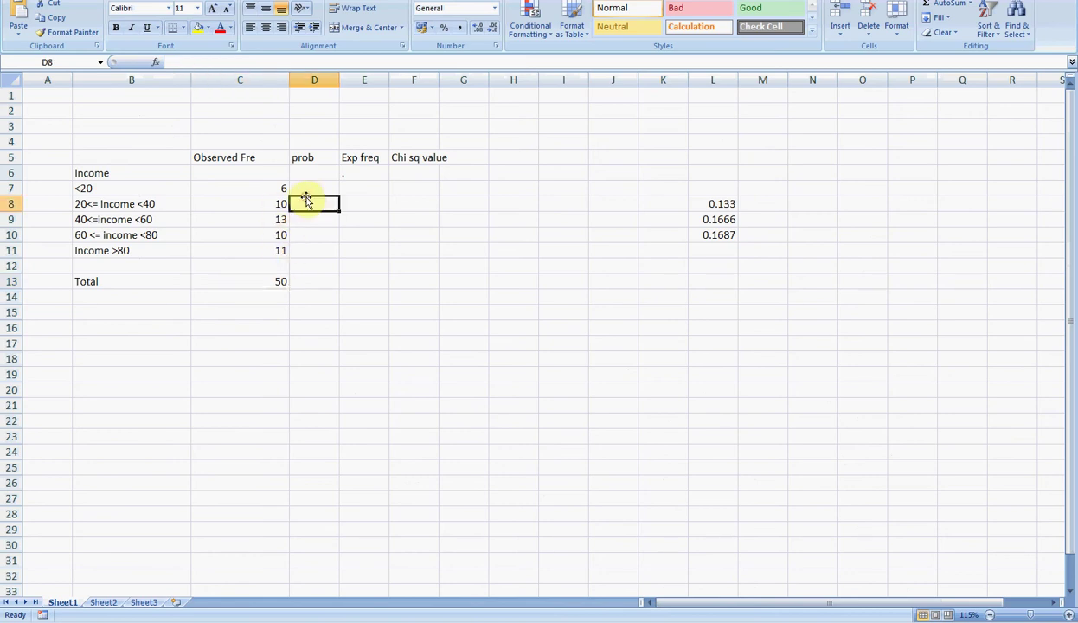
- Look up the probability of income below 20 in the e-book and z table, and enter .1685 in D7
left_click(309, 187)
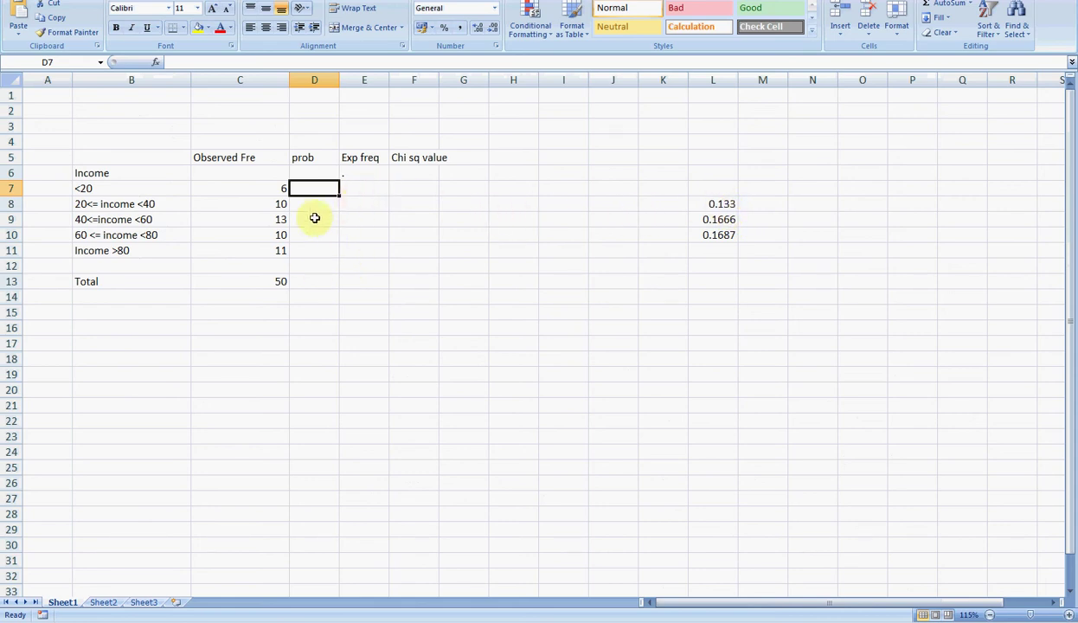
key("alt+Tab")
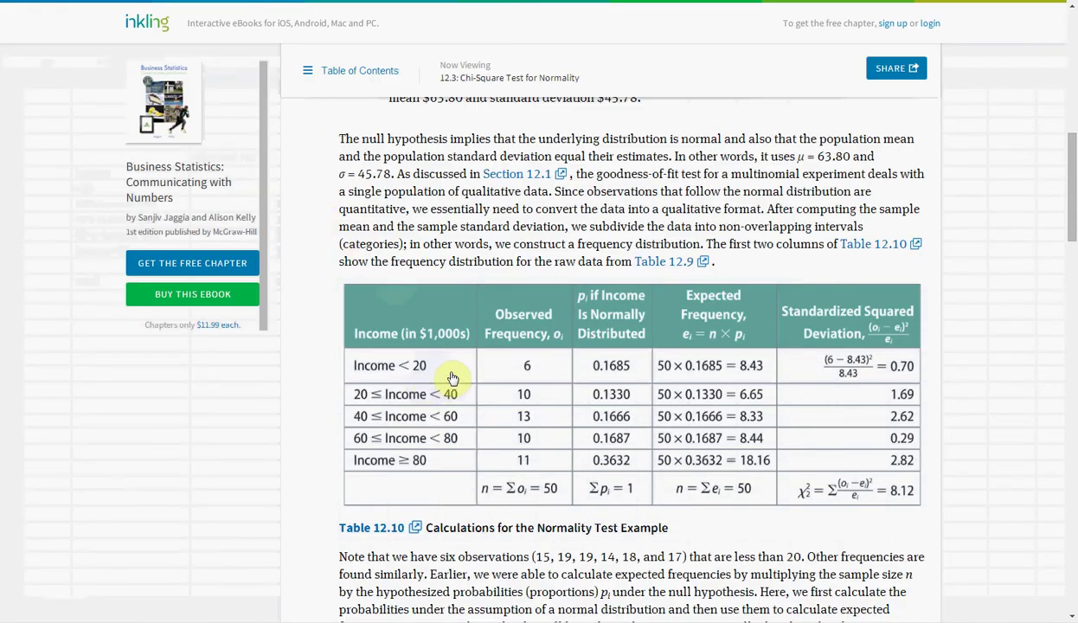
scroll(530, 373, "down", 1)
scroll(534, 372, "down", 3)
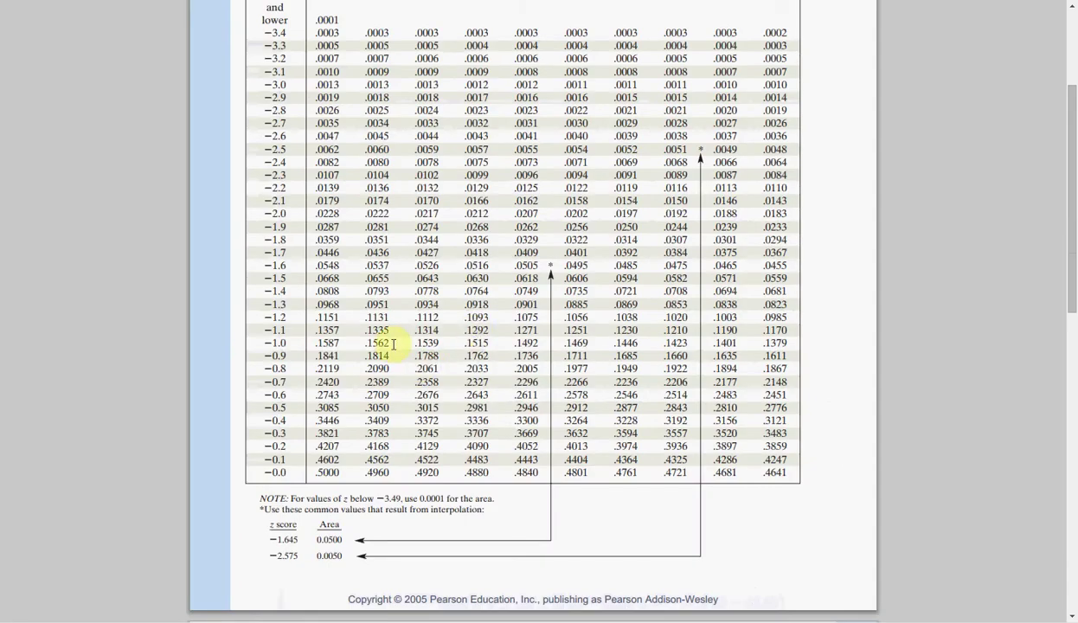
scroll(240, 337, "up", 1)
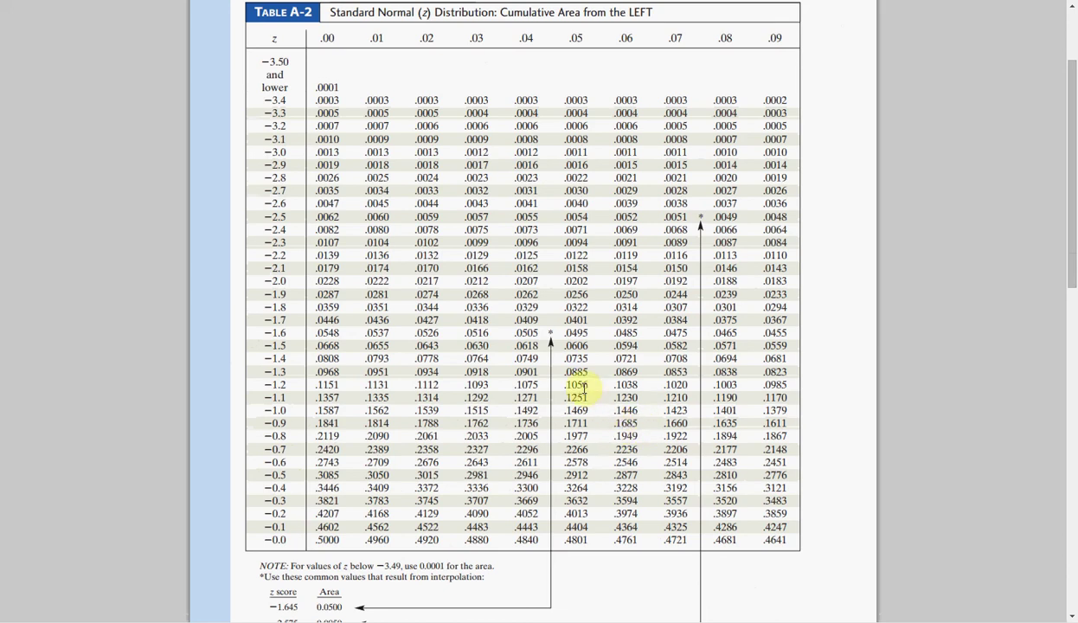
key("alt+Tab")
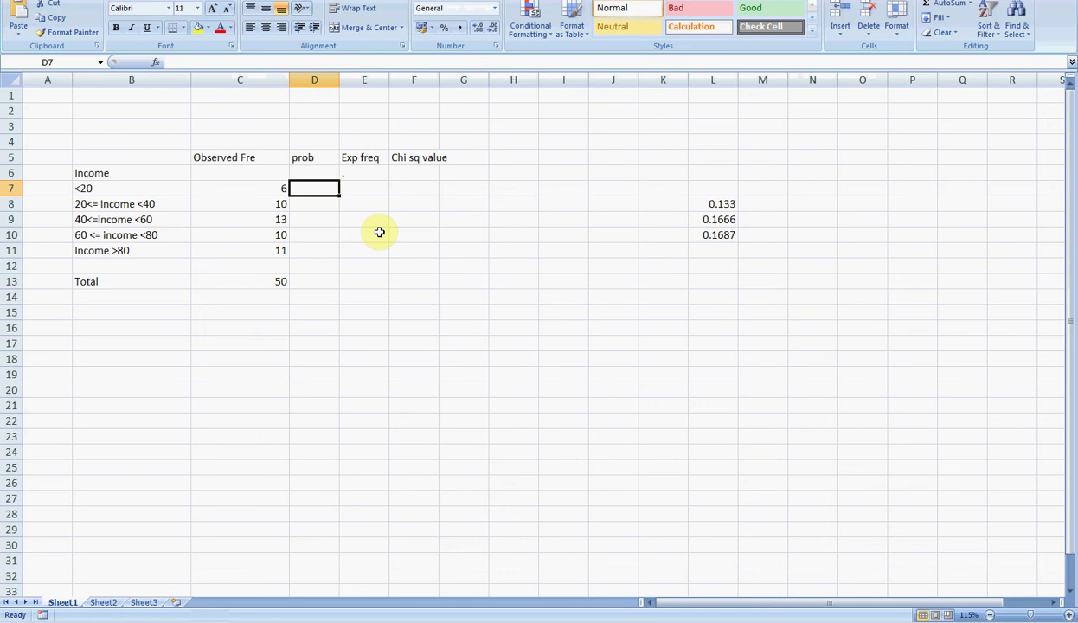
type(".1685")
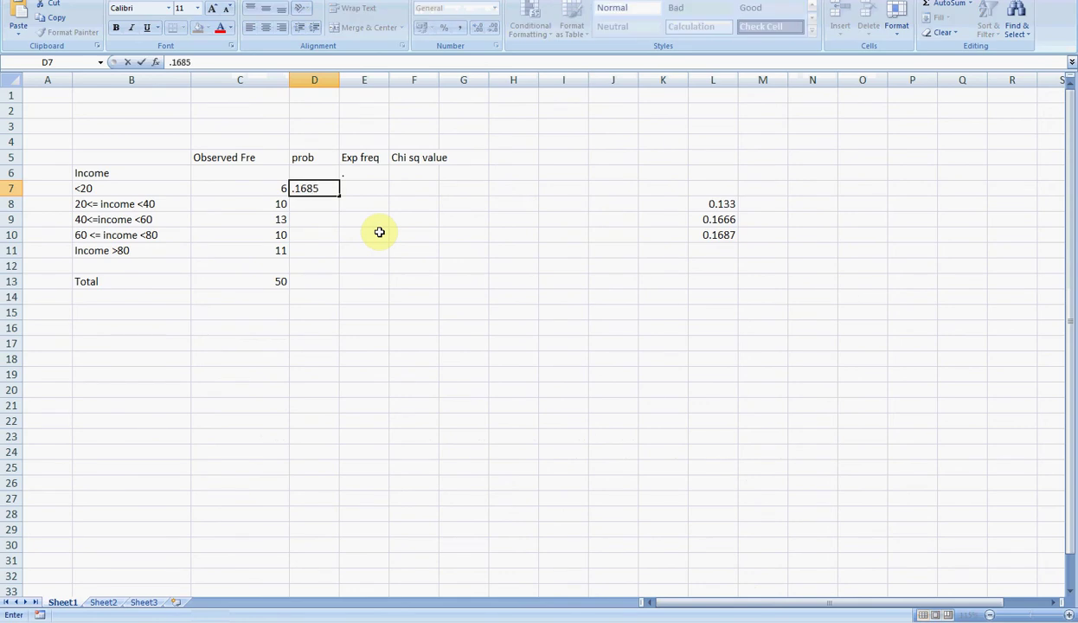
key("Tab")
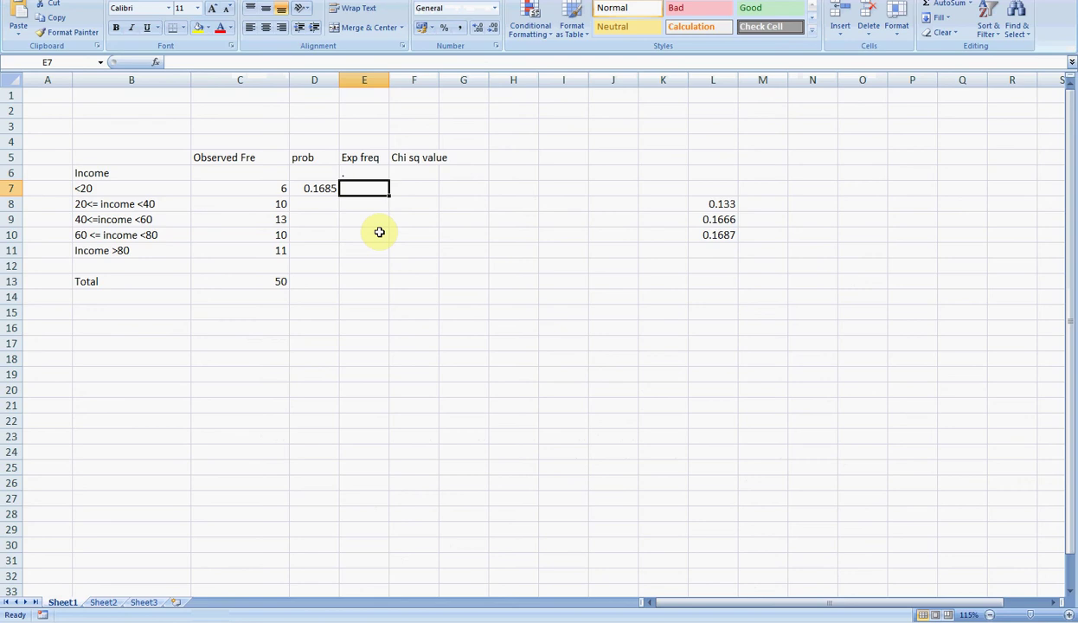
- Calculate the expected frequency for incomes below 20 in E7 with the formula =D7*50
type("=")
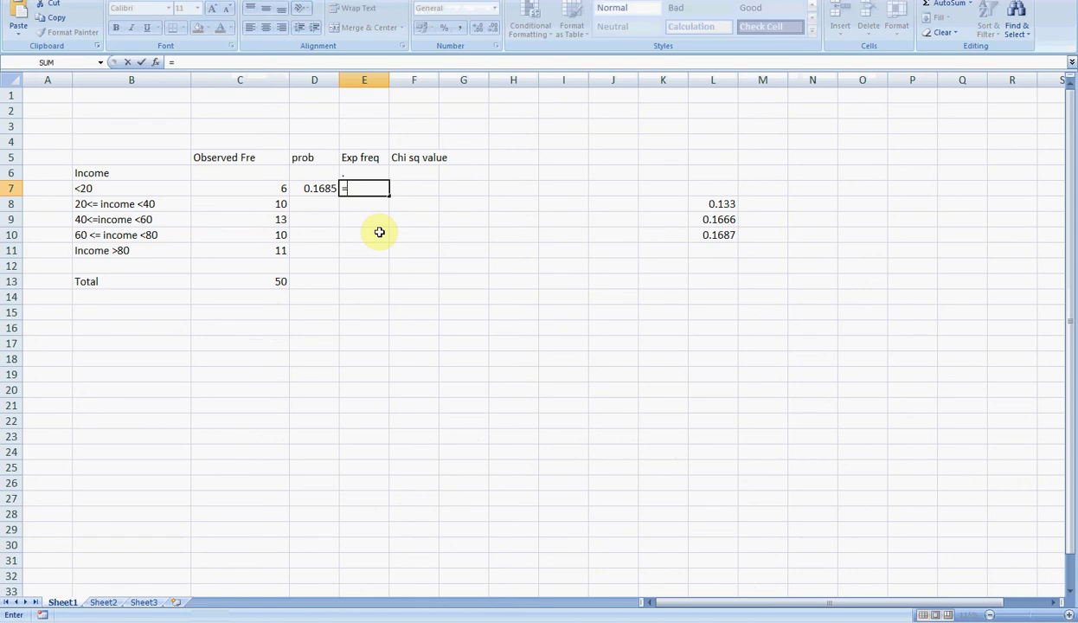
type("D7*50")
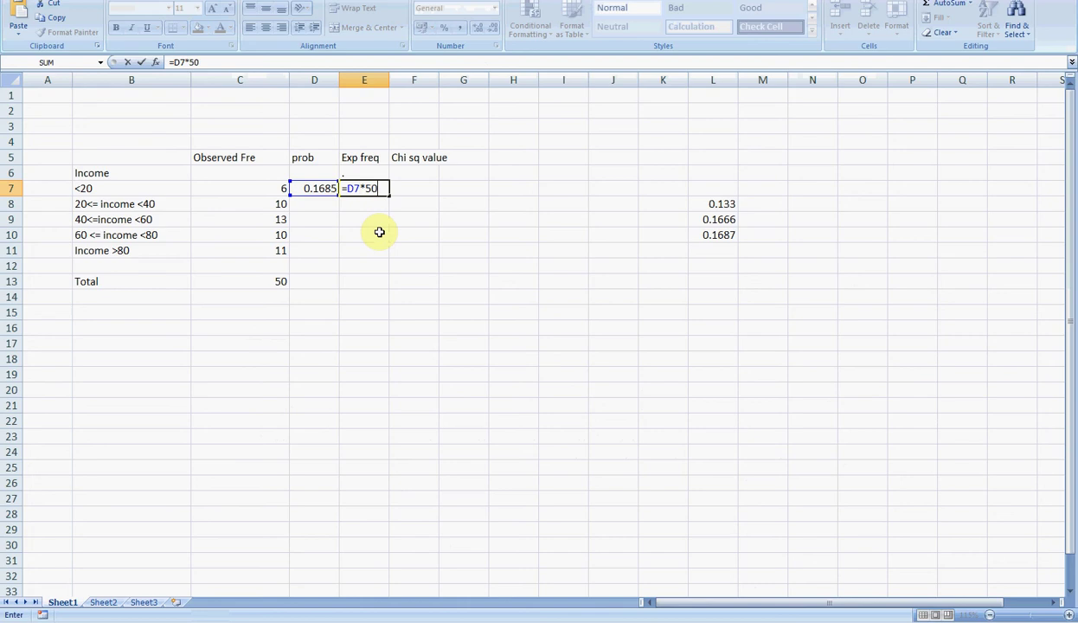
key("Return")
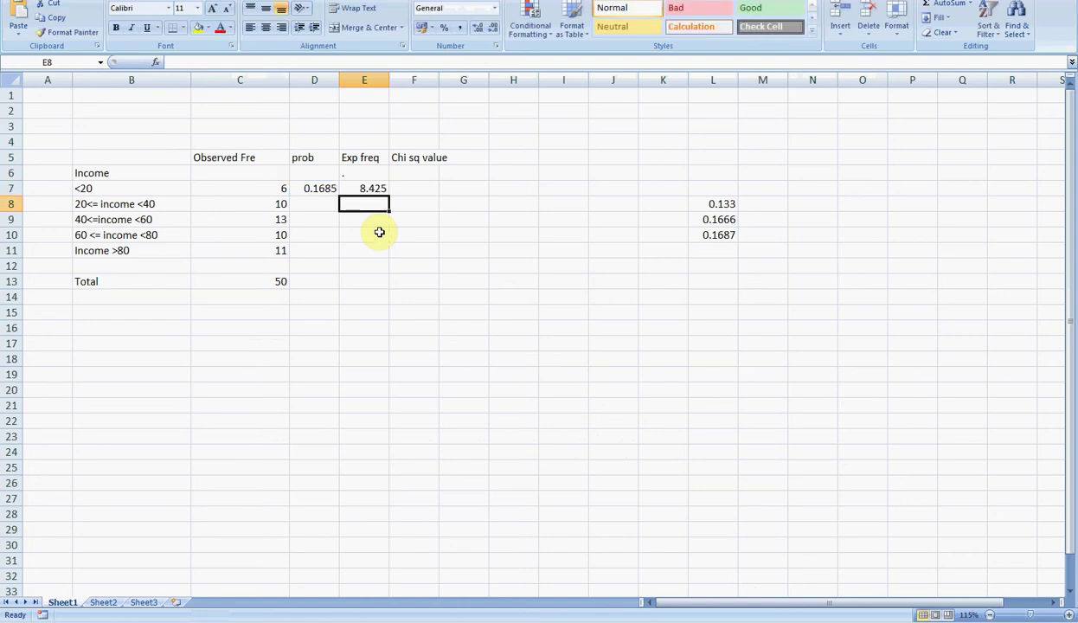
- Examine the e-book's probability calculation for incomes from 20 to 40 and the matching z table areas for -0.96 and -0.52
key("alt+Tab")
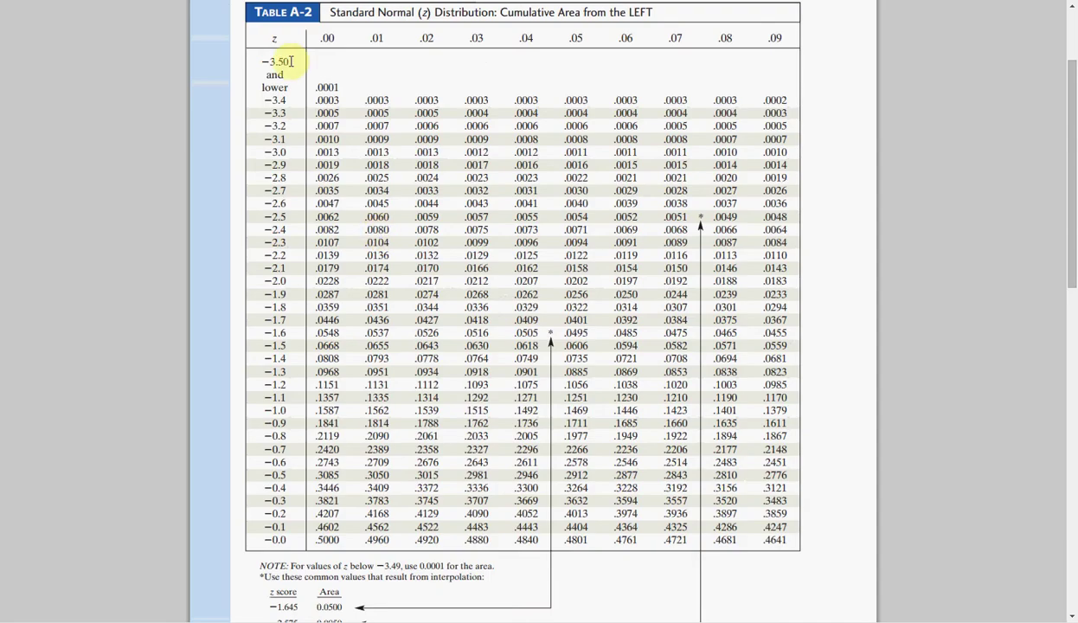
key("ctrl+Tab")
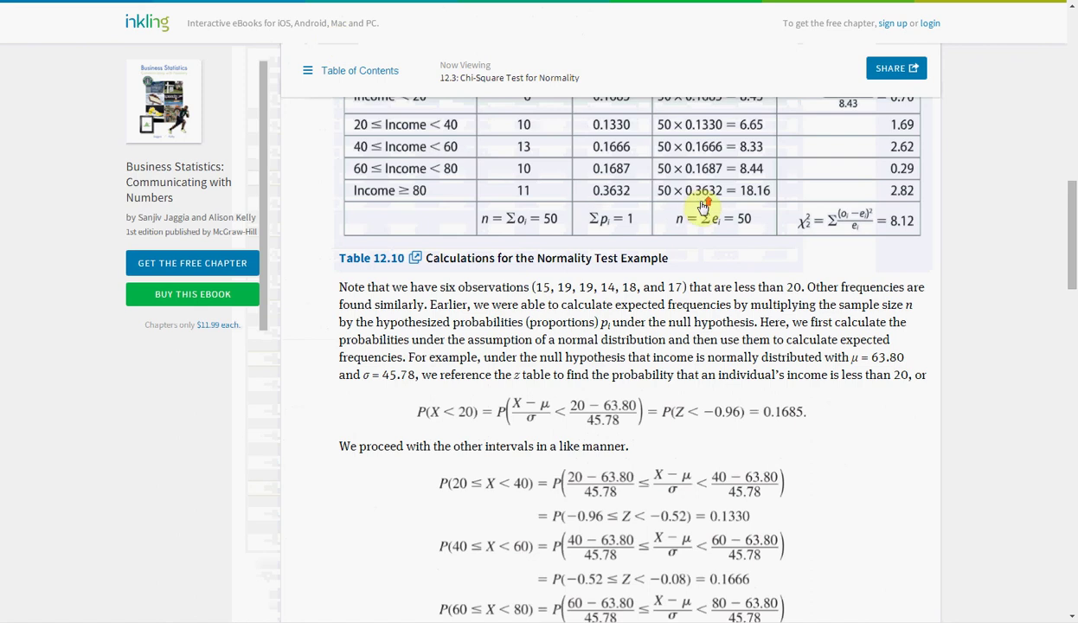
scroll(703, 208, "up", 1)
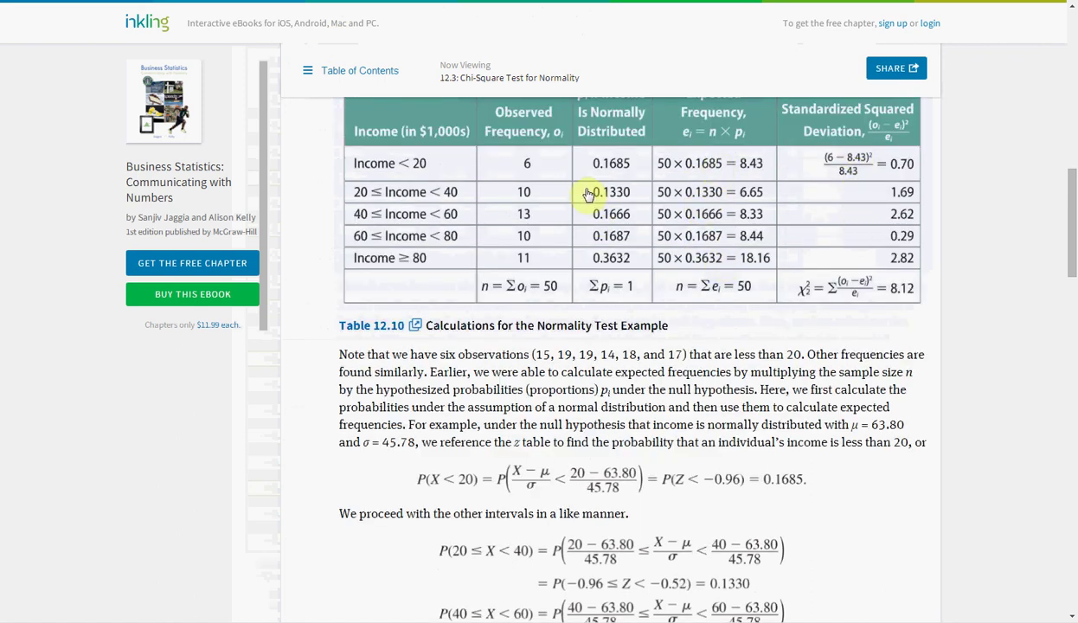
scroll(450, 346, "down", 1)
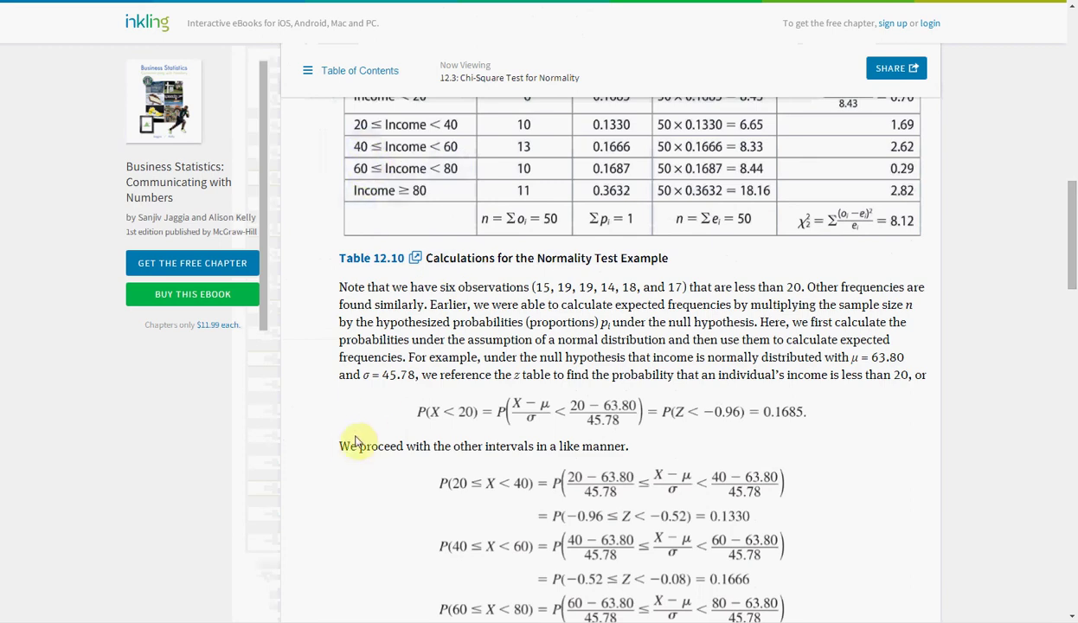
key("alt+Tab")
key("alt+Tab")
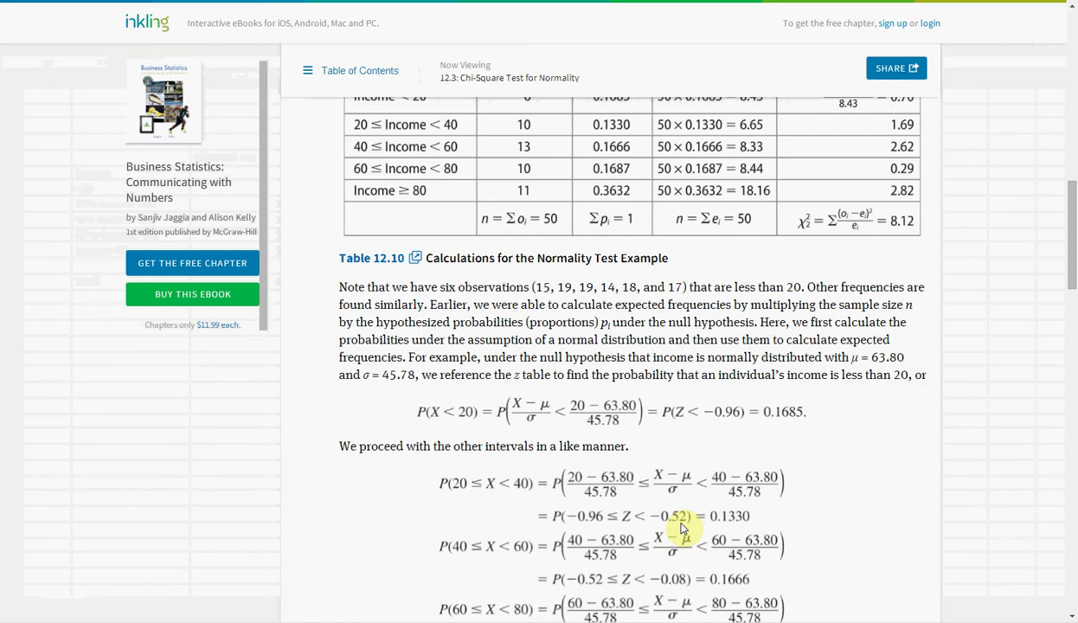
key("alt+Tab")
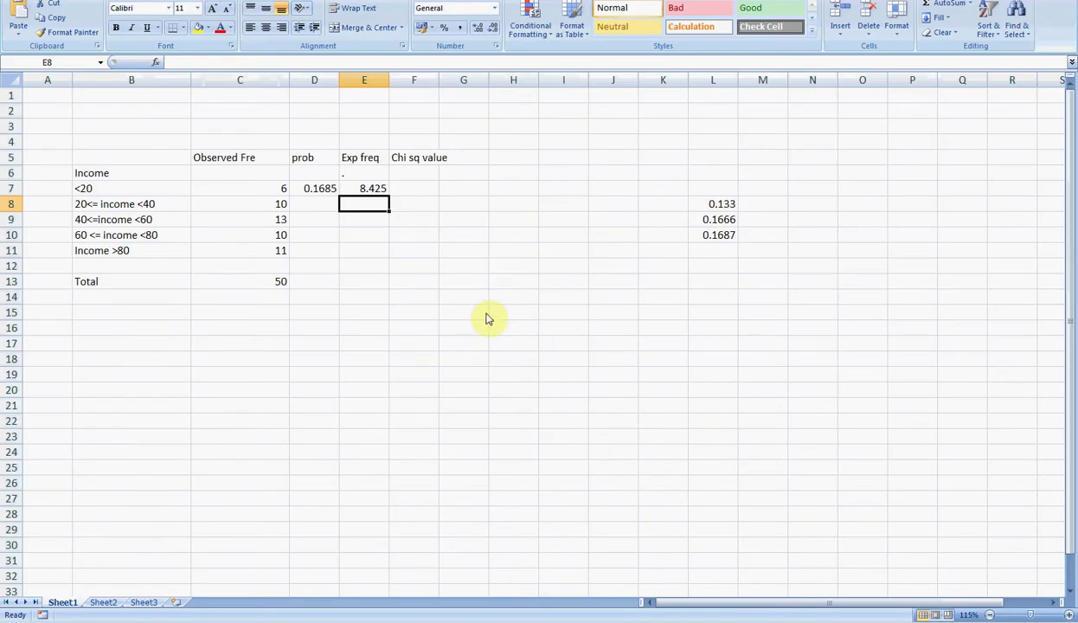
key("alt+Tab")
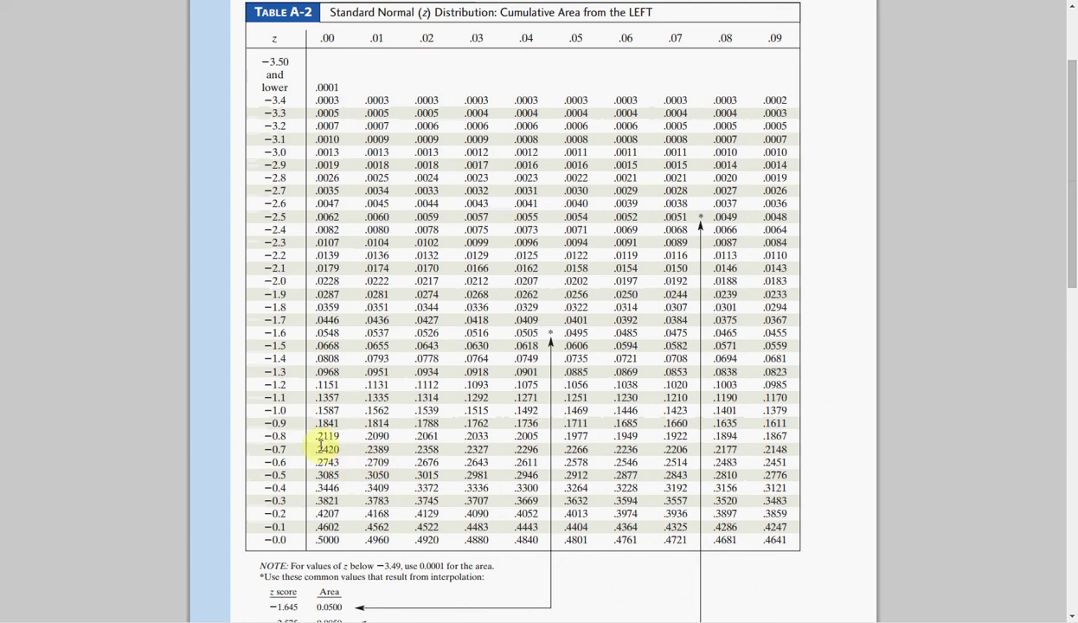
key("alt+Tab")
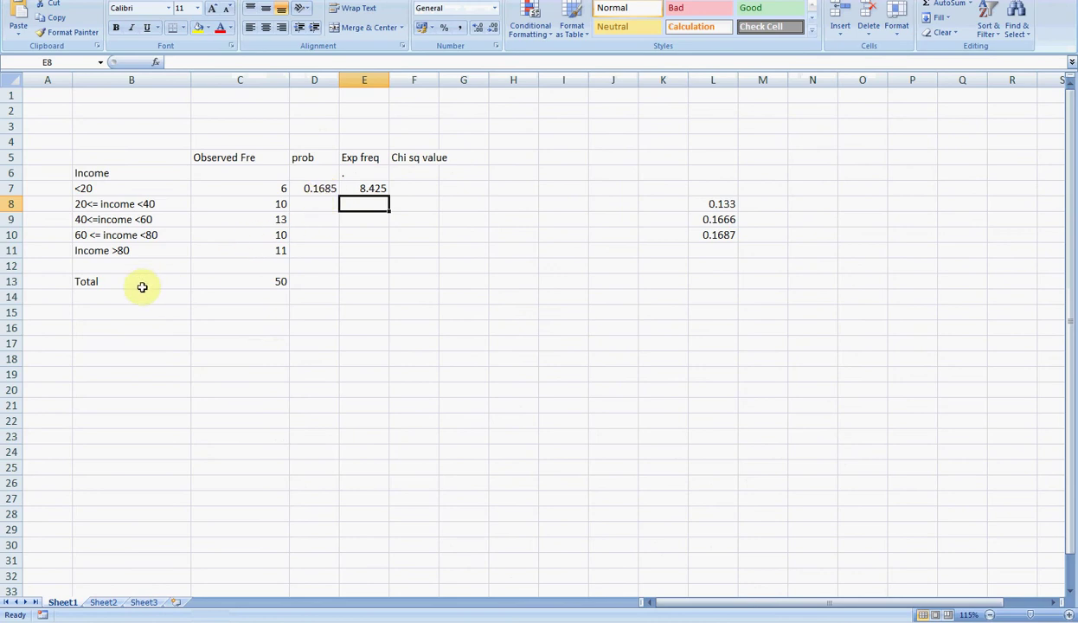
- Inspect the subtraction formula in L8 that gives the probability for incomes from 20 to 40
key("Right")
key("Right")
key("Right")
key("Right")
key("Right")
key("Right")
key("Right")
key("F2")
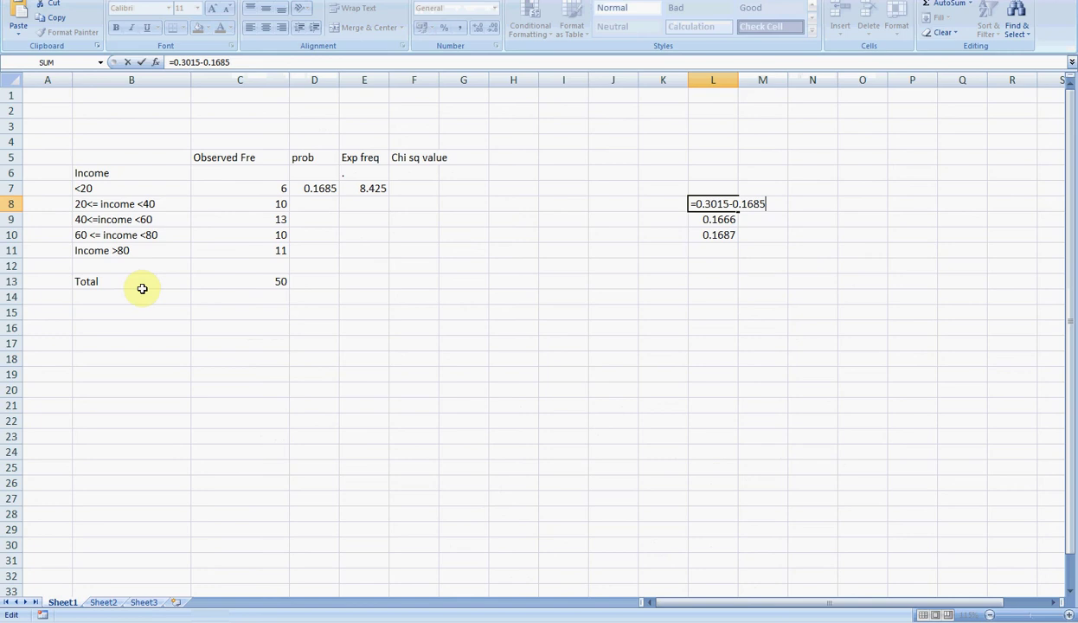
key("ctrl+Return")
- Enter 0.133 in D8 as the probability for incomes from 20 to 40
key("Left")
key("Left")
key("Left")
key("Left")
key("Left")
key("Left")
key("Left")
key("Left")
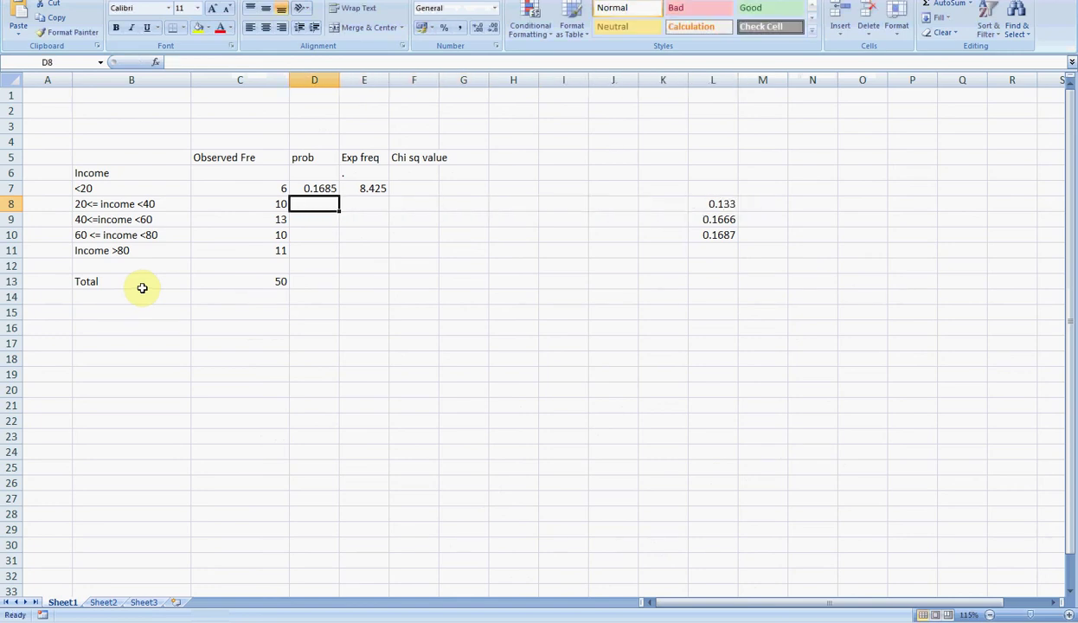
type("0.133")
key("Tab")
- Fill the expected frequency formula from E7 down into E8
key("Up")
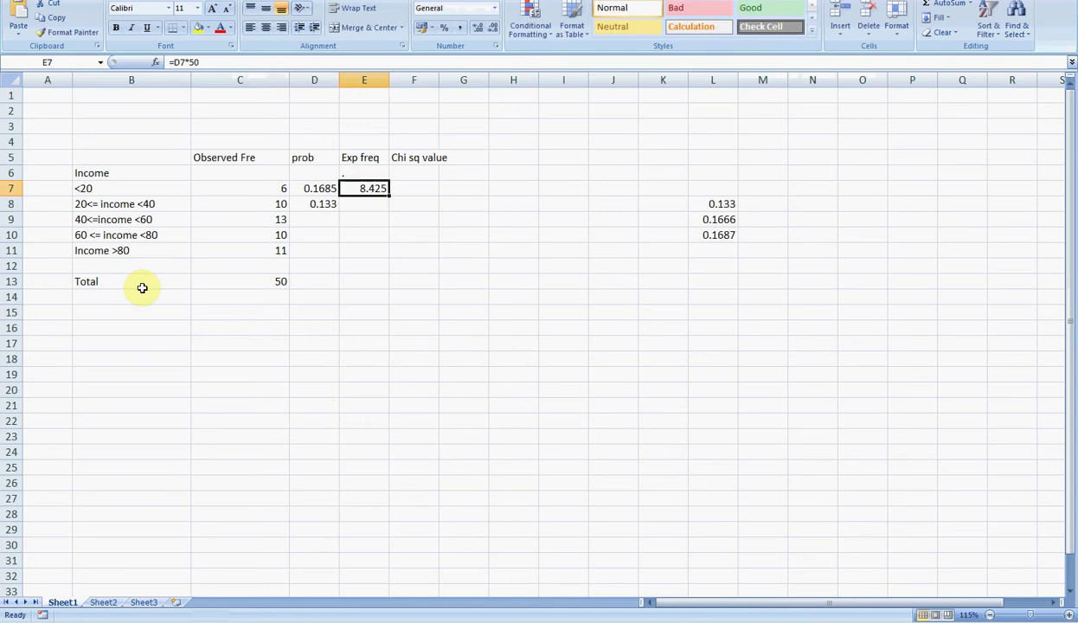
key("shift+Down")
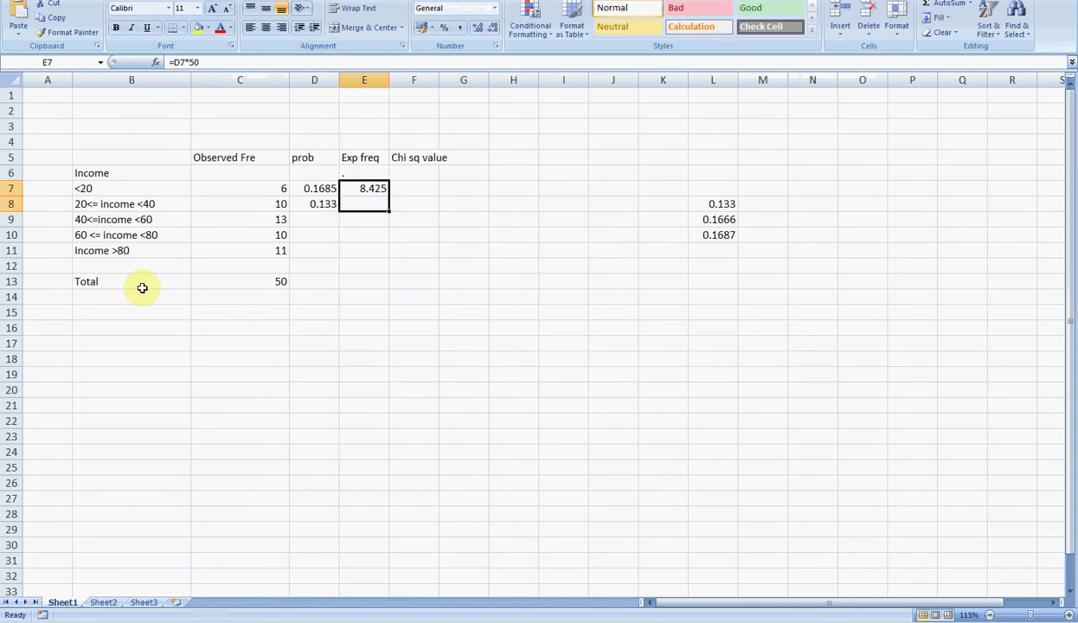
key("ctrl+d")
key("Down")
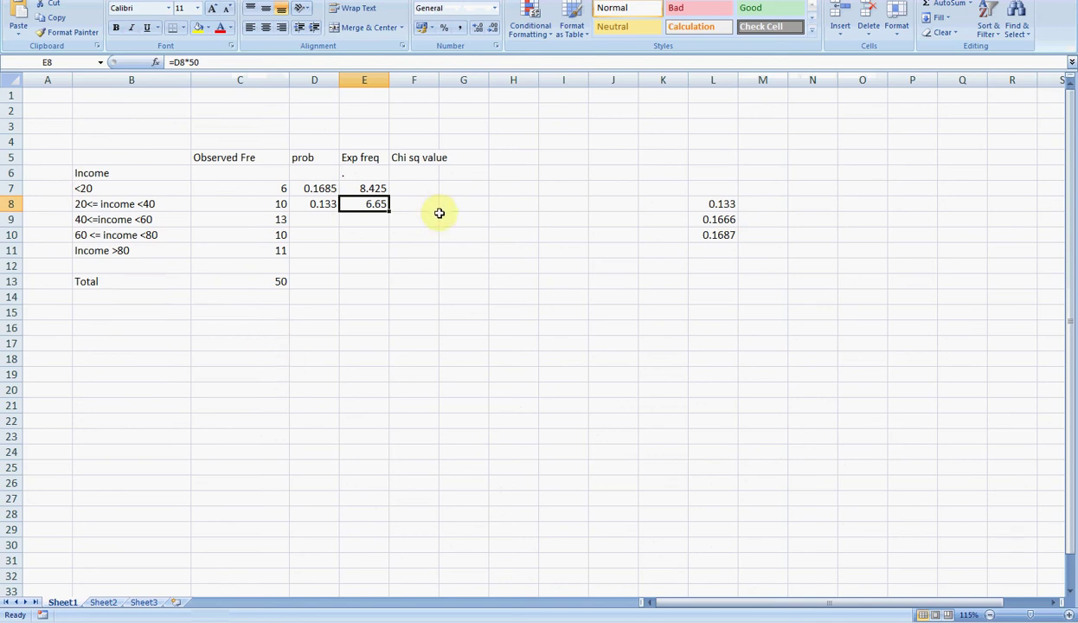
- Examine the e-book's probability calculation for incomes from 40 to 60 and the matching z table areas for -0.52 and -0.08
key("Down")
key("Left")
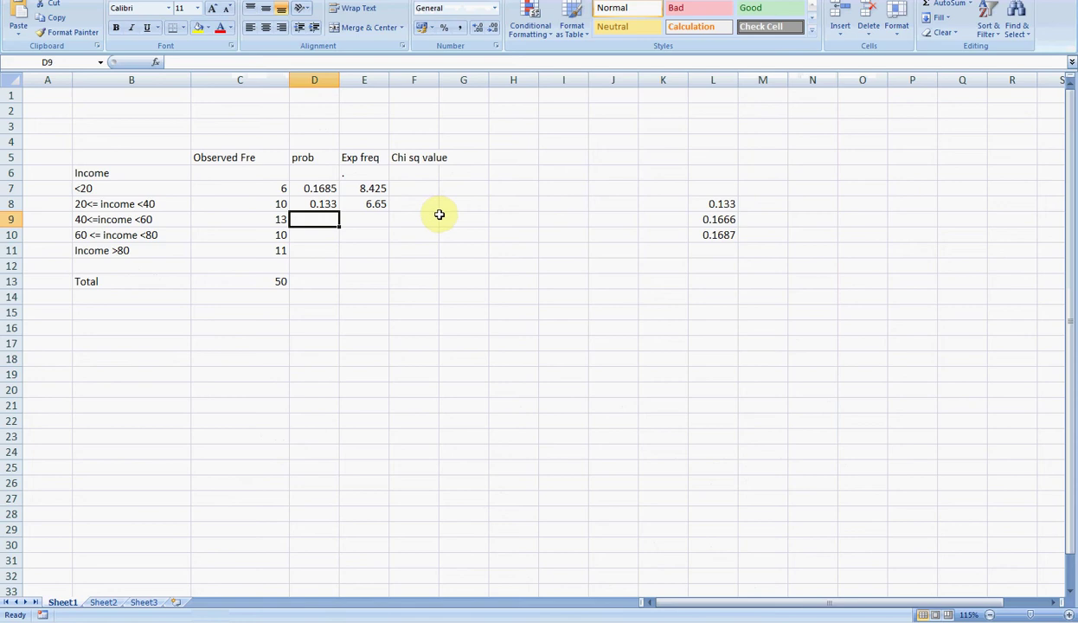
key("alt+Tab")
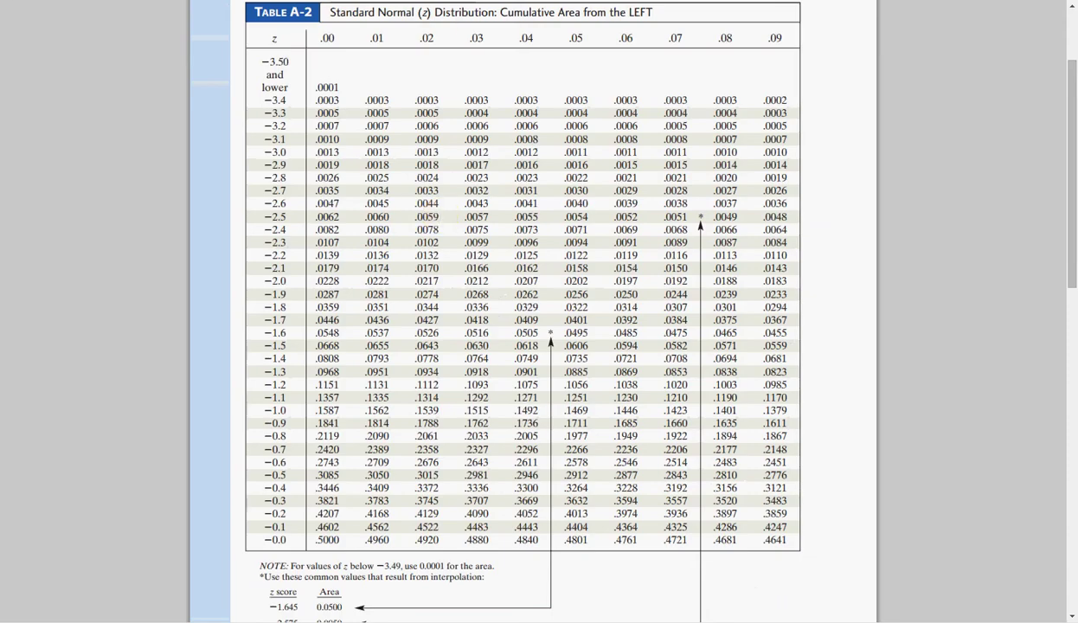
key("alt+Tab")
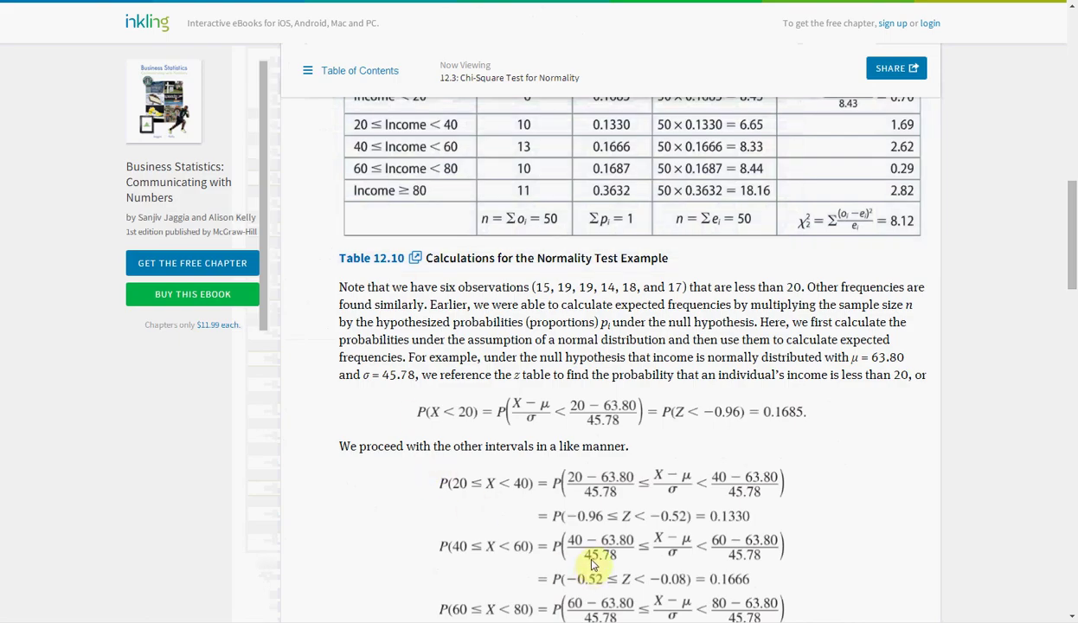
scroll(529, 548, "down", 1)
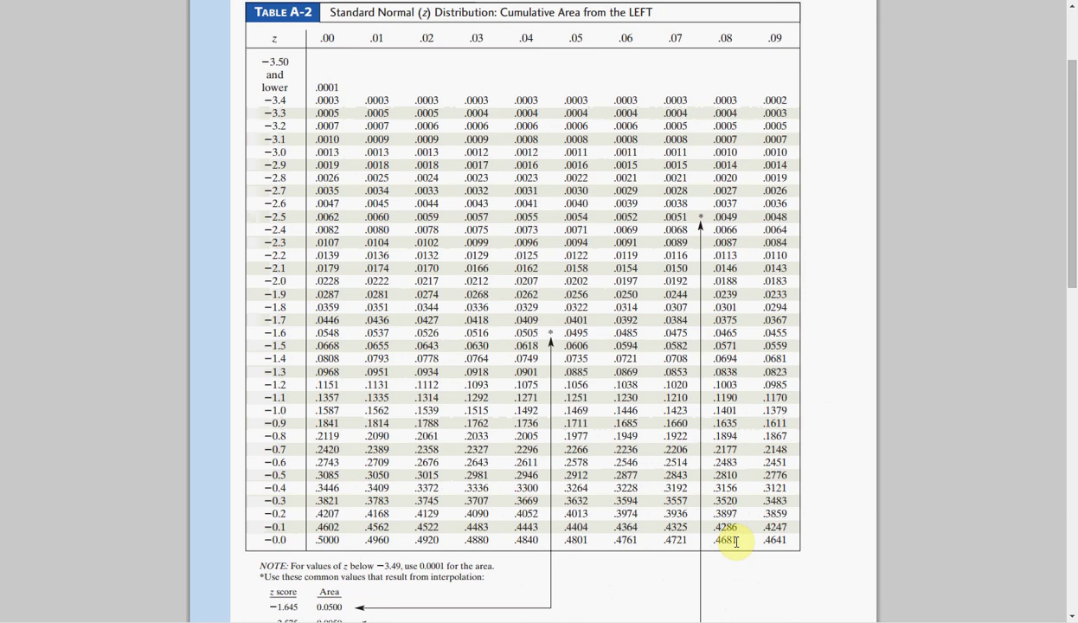
key("alt+Tab")
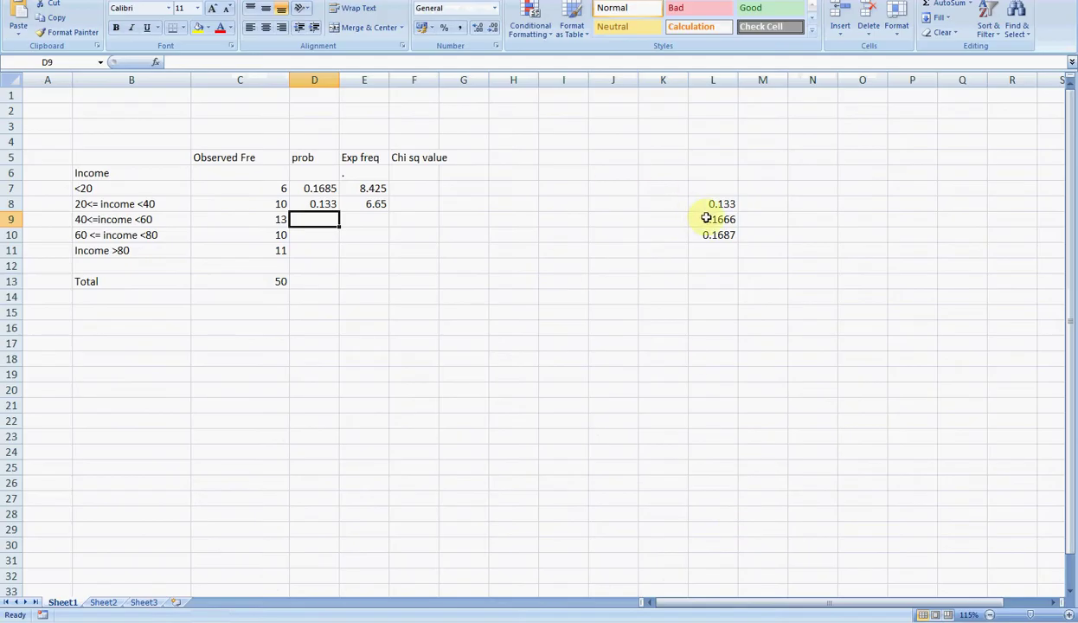
- Inspect the subtraction formula in L9 that gives the probability for incomes from 40 to 60
left_click(719, 221)
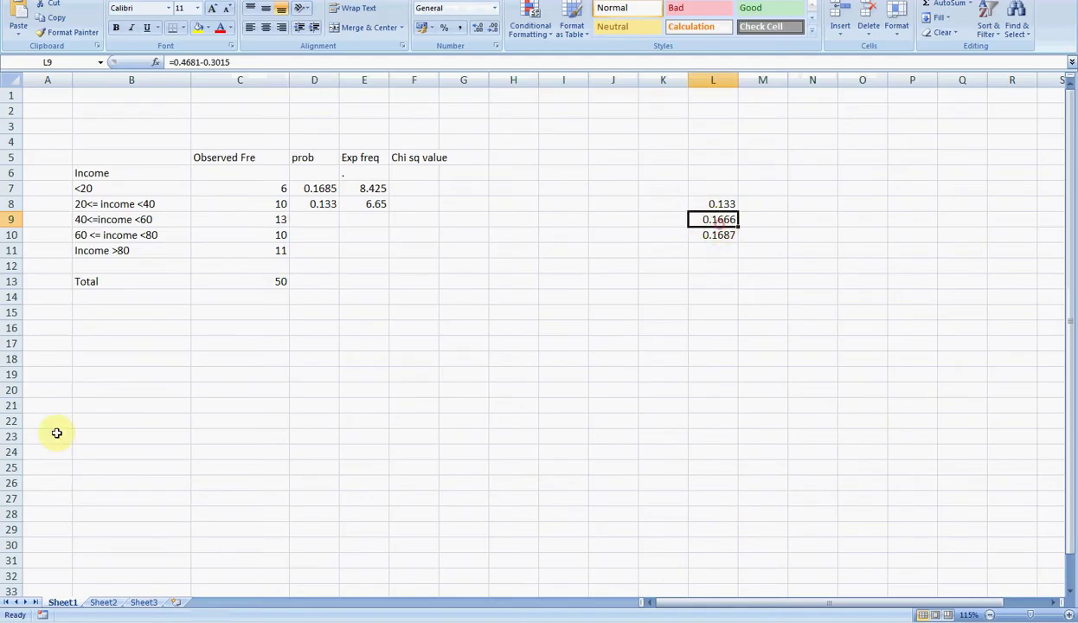
key("F2")
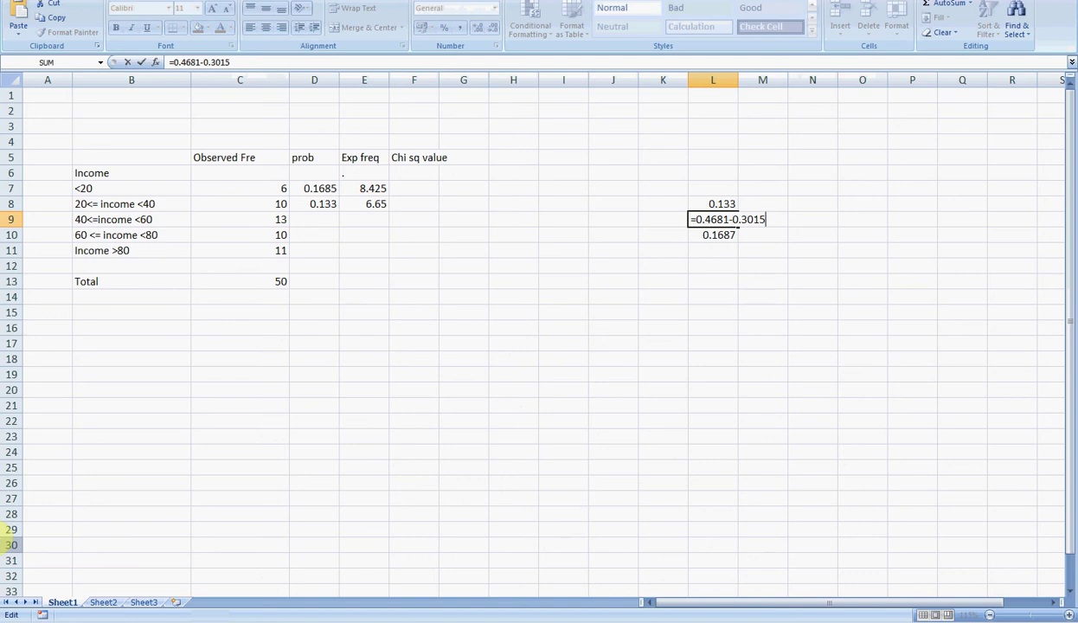
key("ctrl+Return")
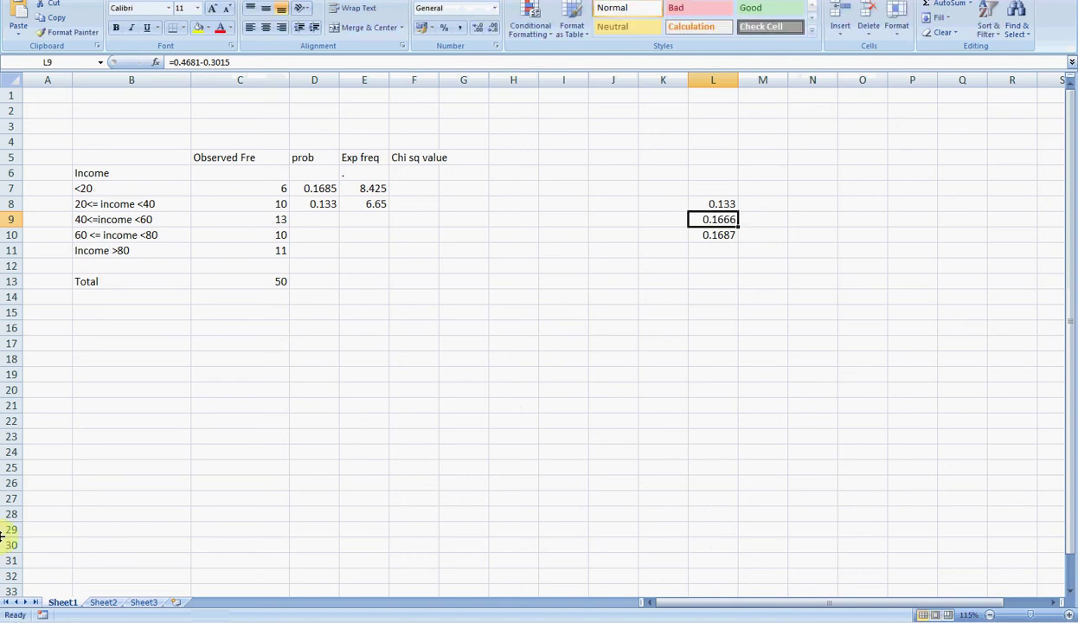
- Enter 0.166 in D9 as the probability for incomes from 40 to 60
key("Left")
key("Left")
key("Left")
key("Left")
key("Left")
key("Left")
key("Left")
key("Left")
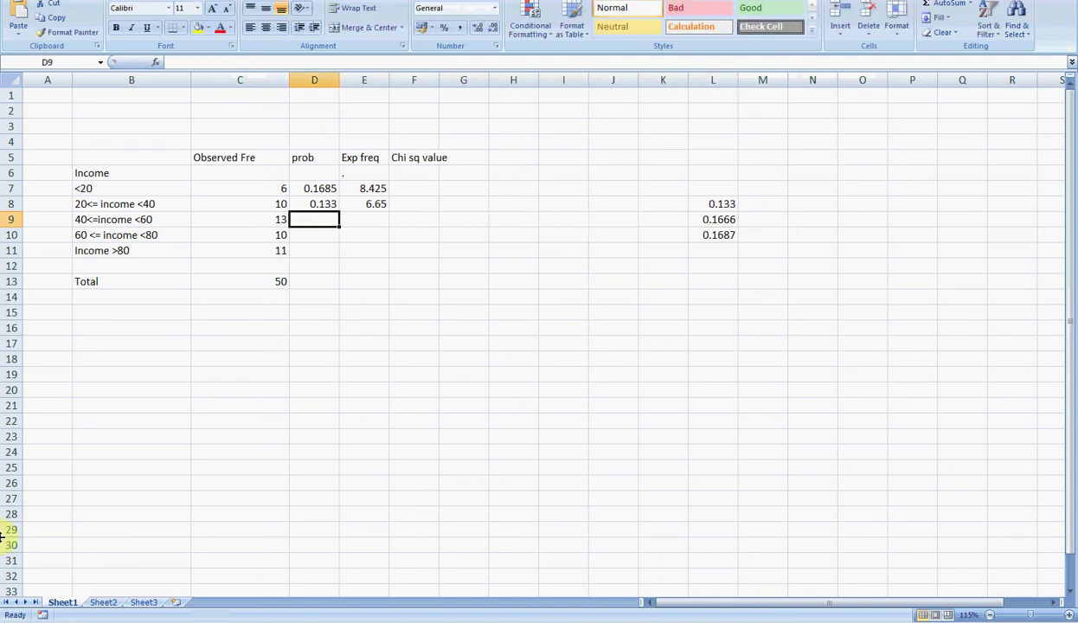
type("0.166")
key("Tab")
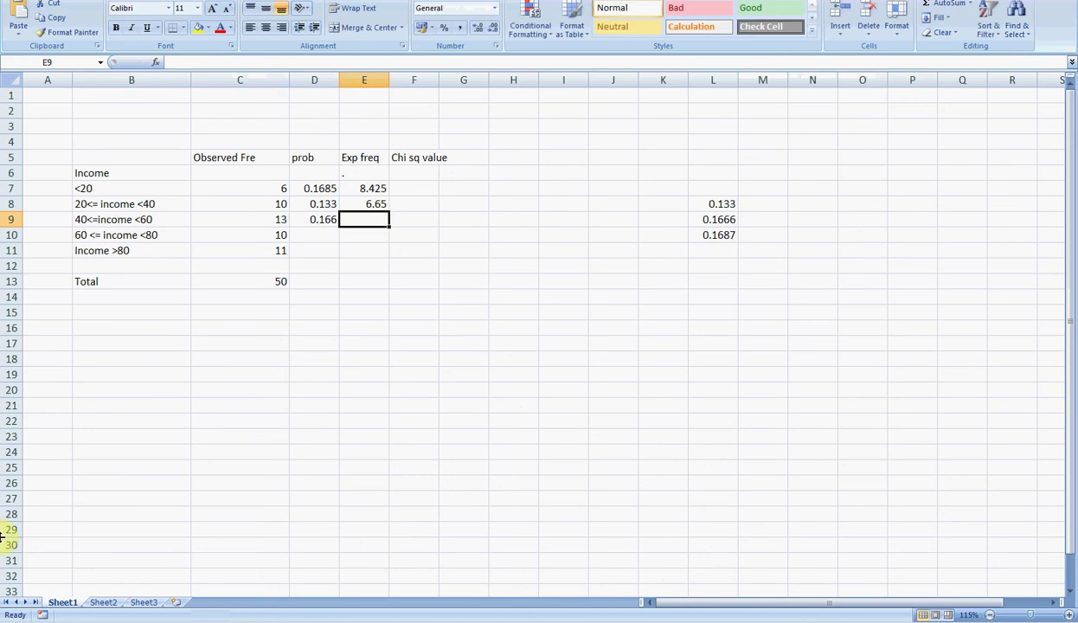
- Fill the expected frequency formula from E8 down into E9
key("Up")
key("ctrl+d")
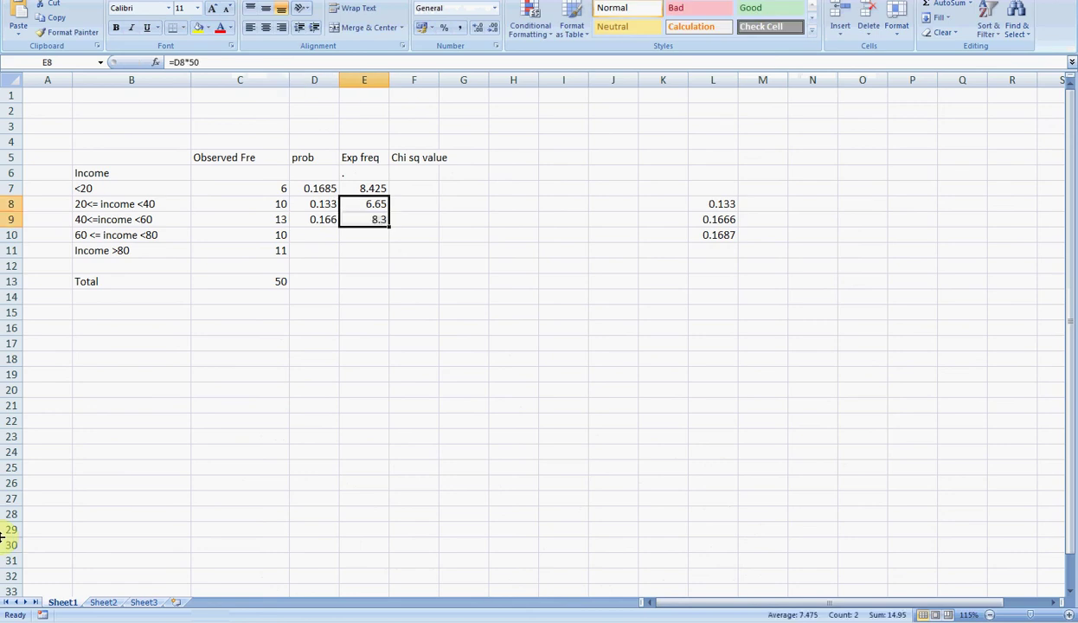
key("Down")
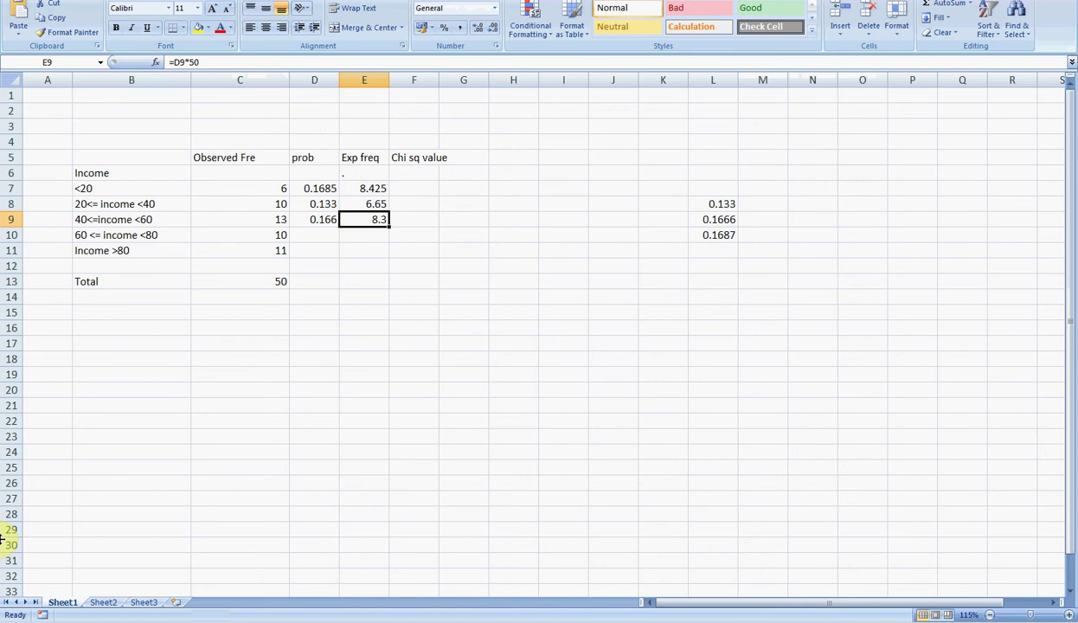
- Examine the e-book's probability calculation for incomes from 60 to 80 and the z table areas for -0.08 and 0.35
key("Down")
key("Left")
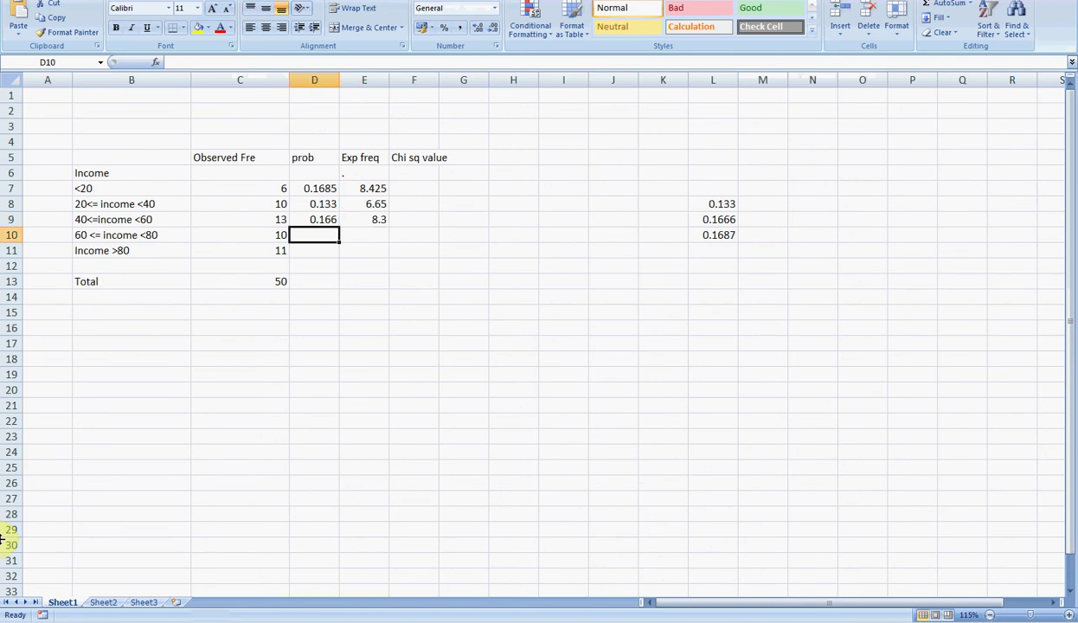
key("alt+Tab")
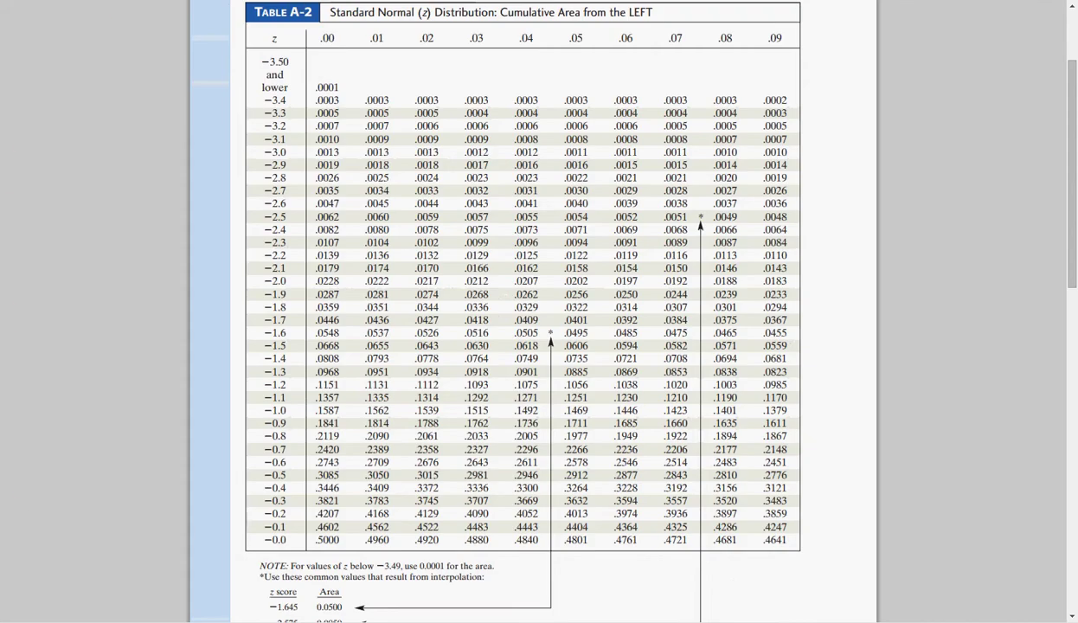
key("alt+Tab")
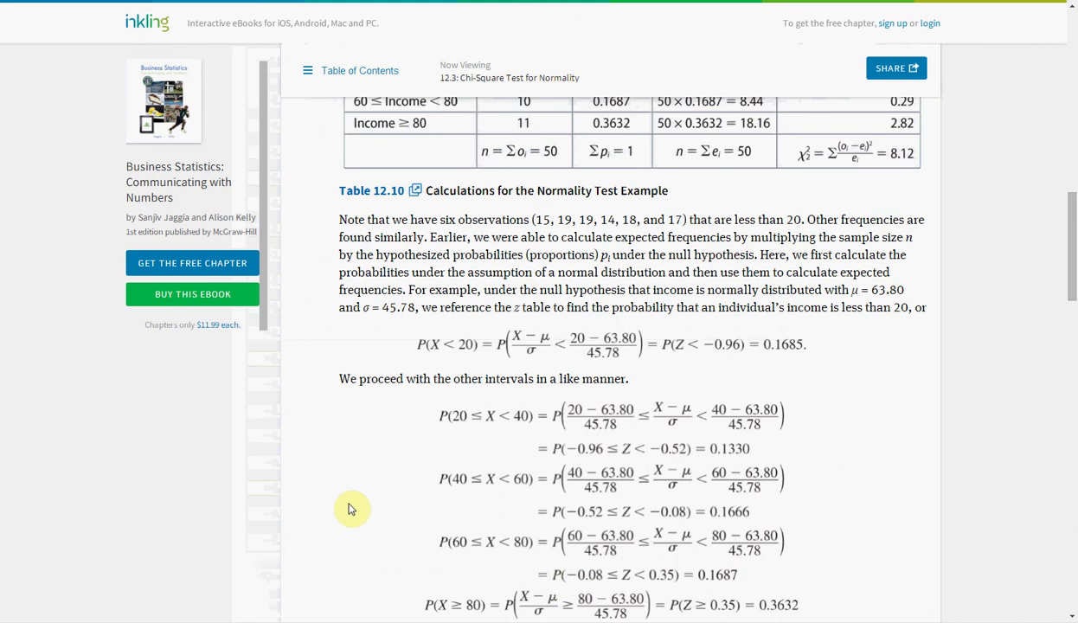
key("alt+Tab")
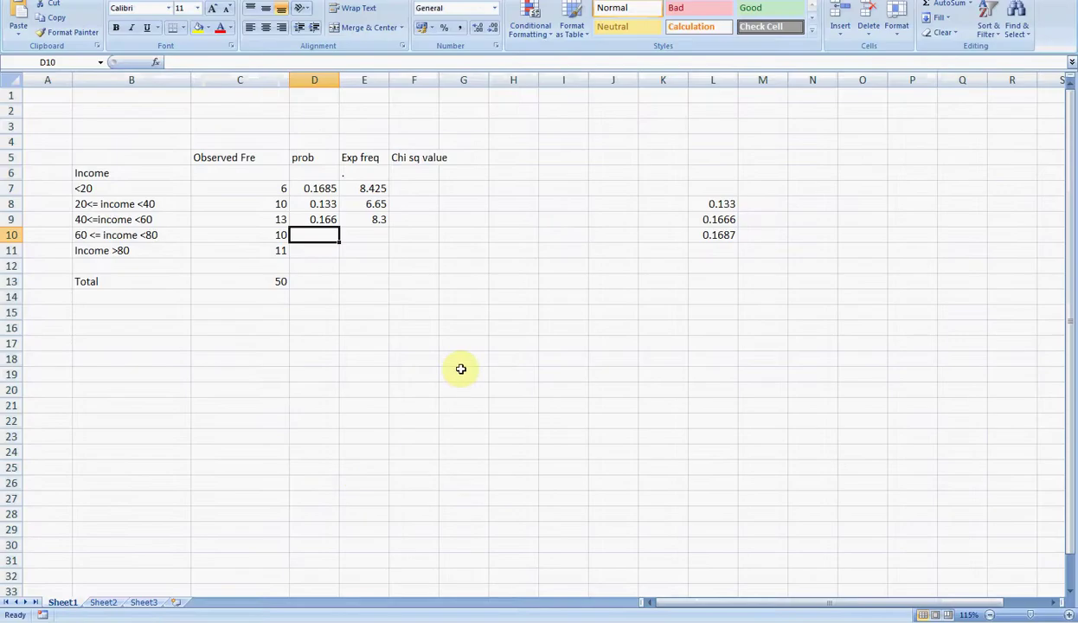
key("alt+Tab")
key("alt+Tab")
scroll(513, 305, "down", 5)
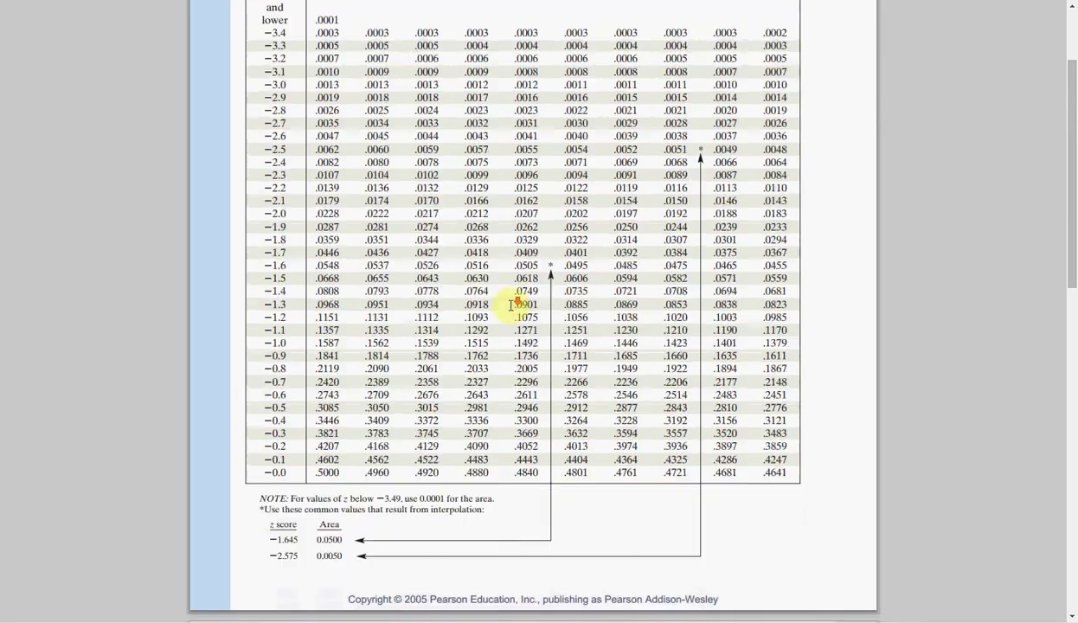
scroll(512, 354, "down", 1)
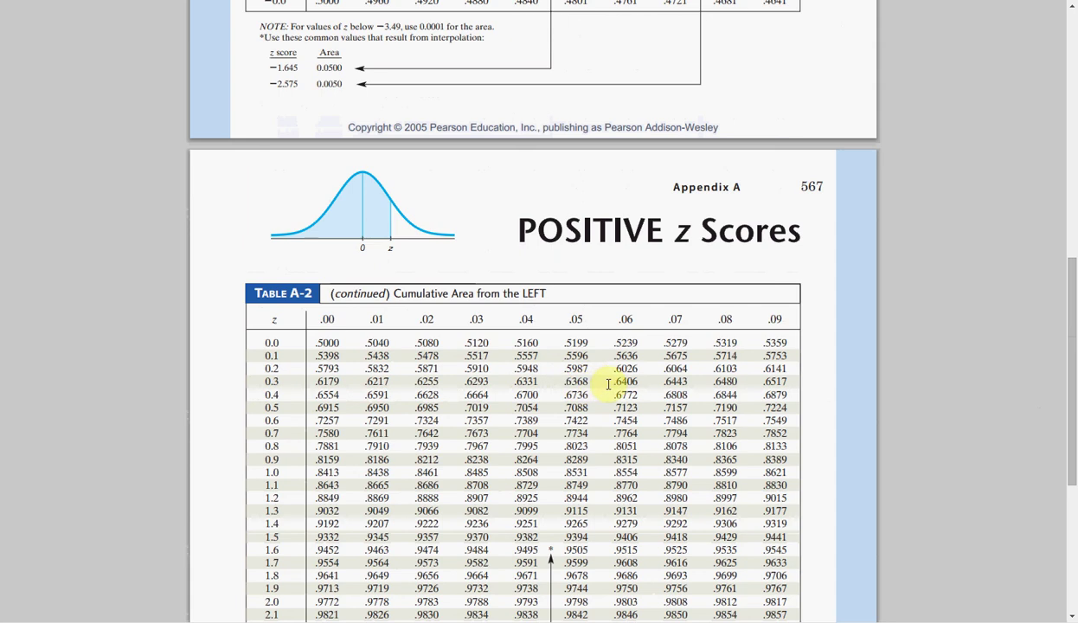
key("alt+Tab")
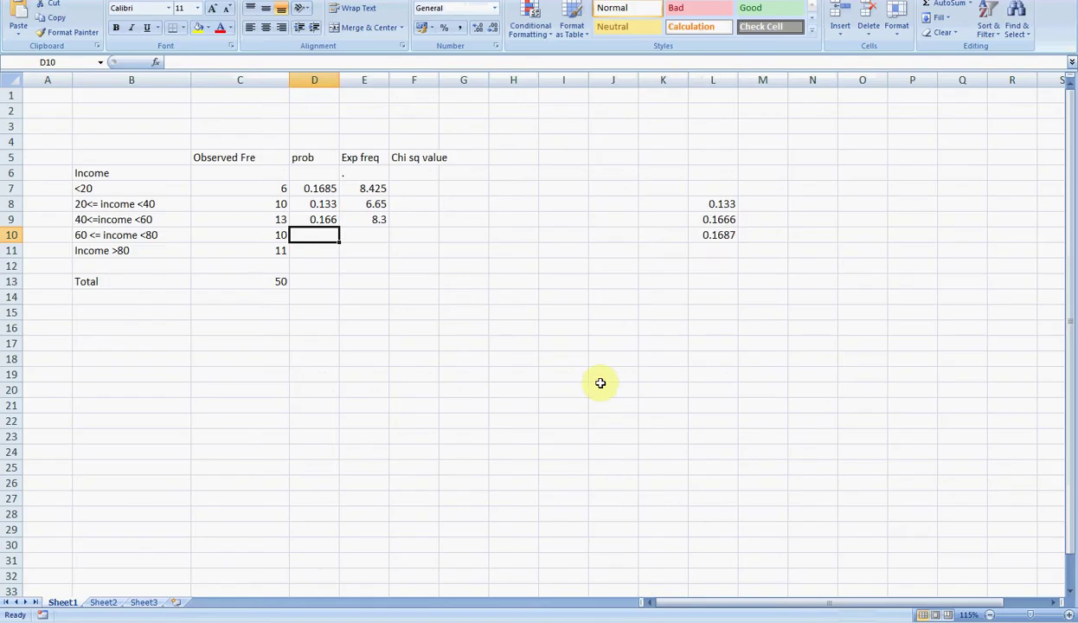
- Inspect the subtraction formula in L10 that gives the probability for incomes from 60 to 80
left_click(710, 235)
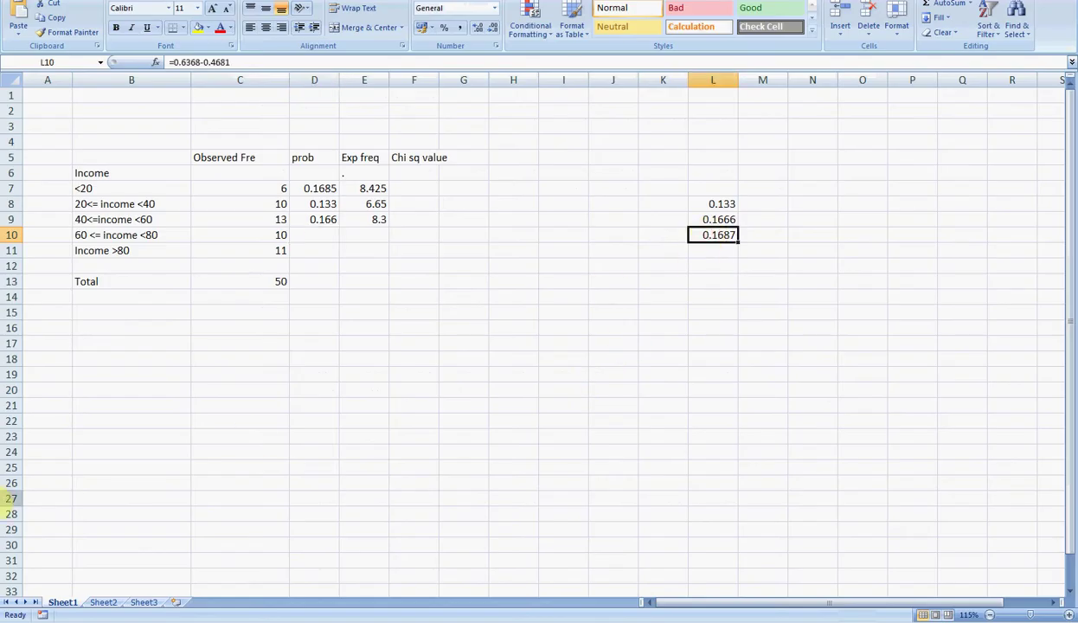
key("F2")
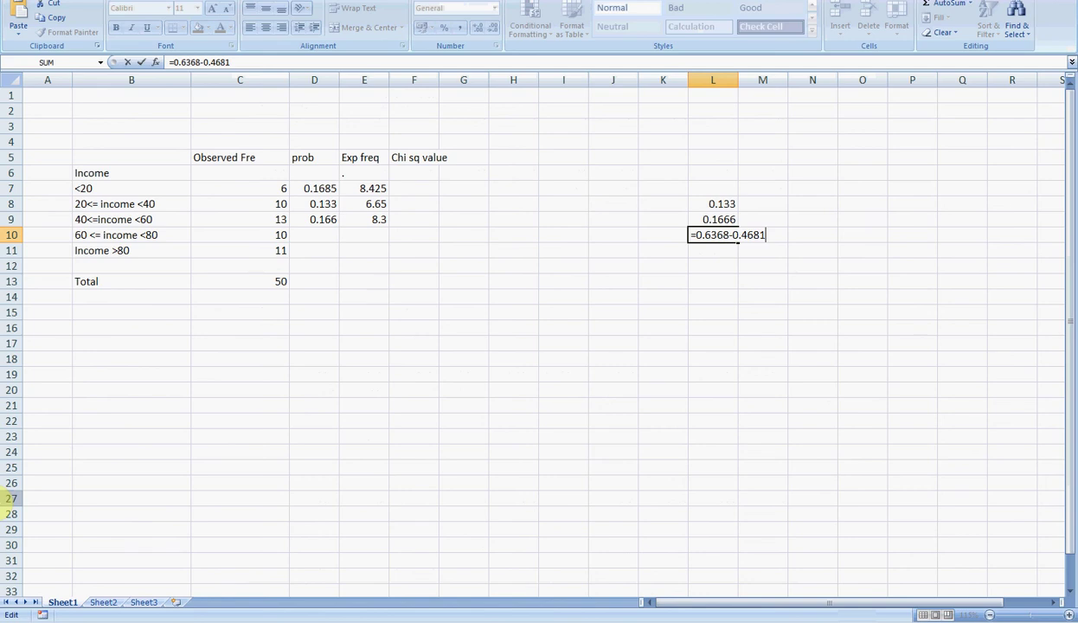
key("ctrl+Return")
- Enter .1687 in D10 as the probability for incomes from 60 to 80
key("Left")
key("Left")
key("Left")
key("Left")
key("Left")
key("Left")
key("Left")
key("Left")
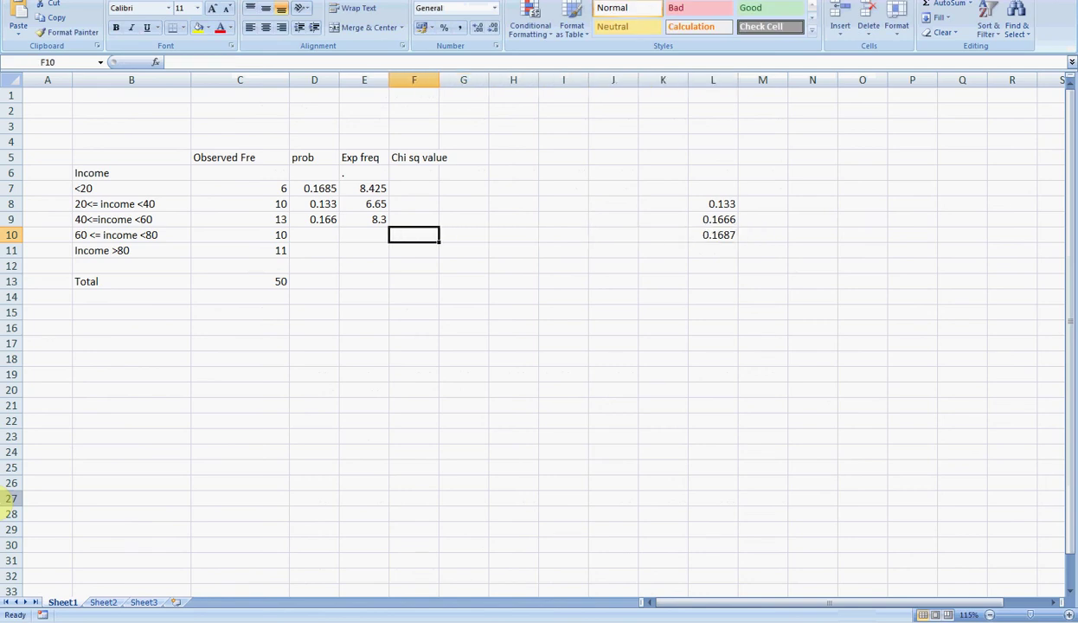
type(".1687")
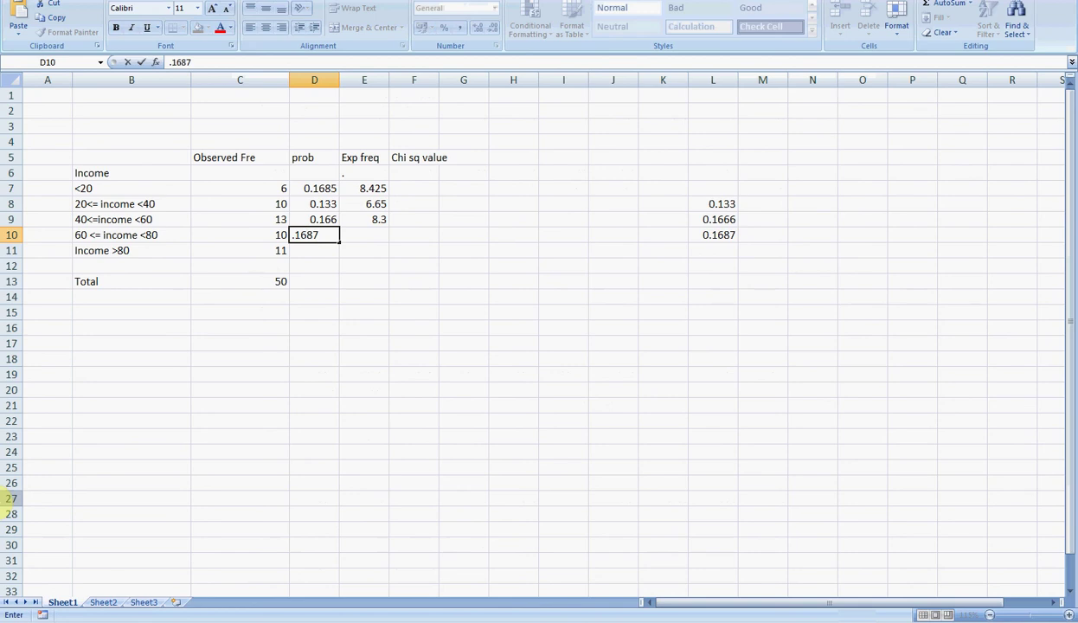
key("Tab")
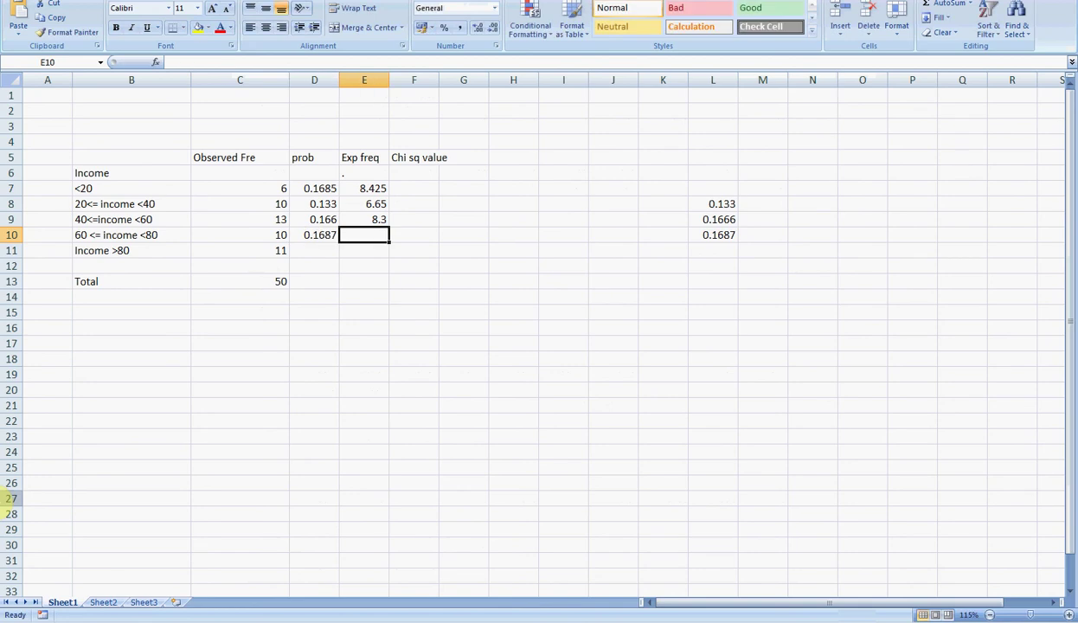
- Fill the expected frequency formula from E9 down into E10
key("Up")
key("shift+Down")
key("ctrl+d")
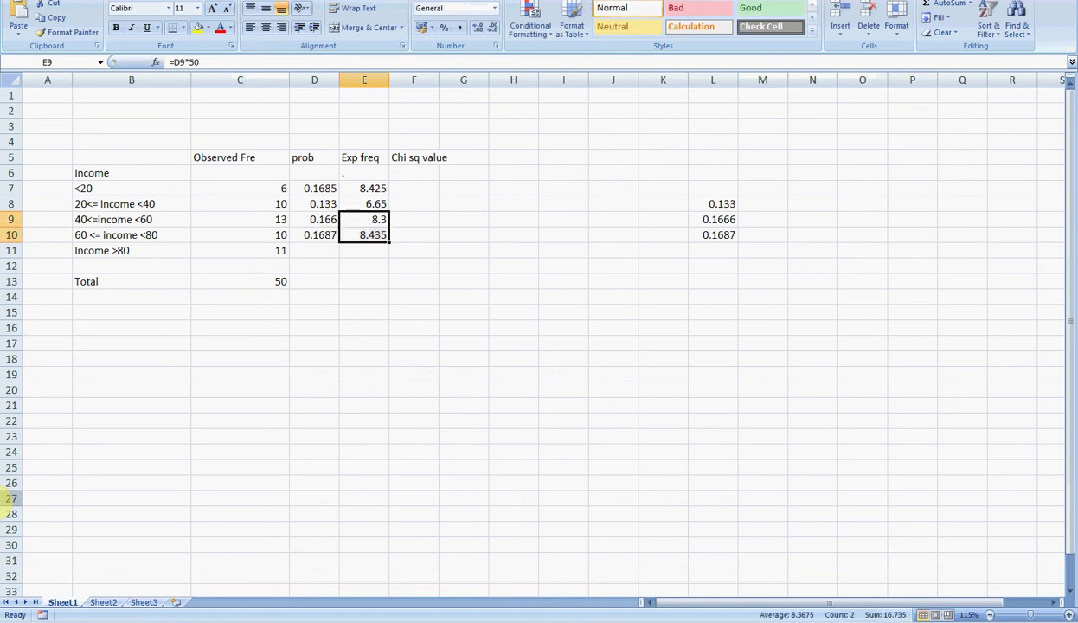
left_click(365, 235)
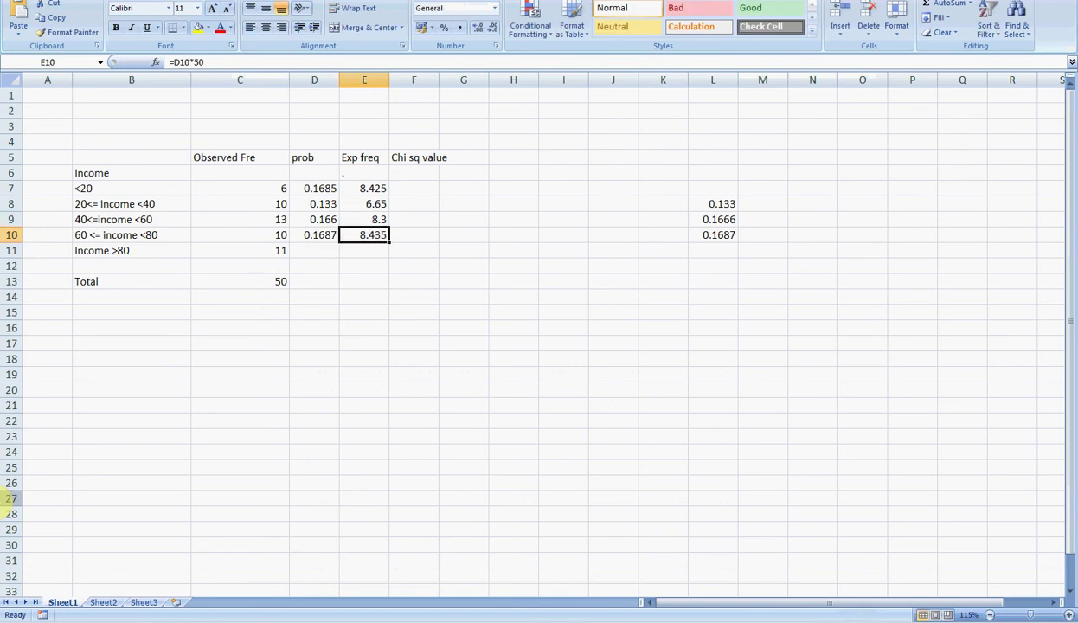
- Recheck the formula in L10 for the cumulative area below an income of 80
key("Down")
key("Left")
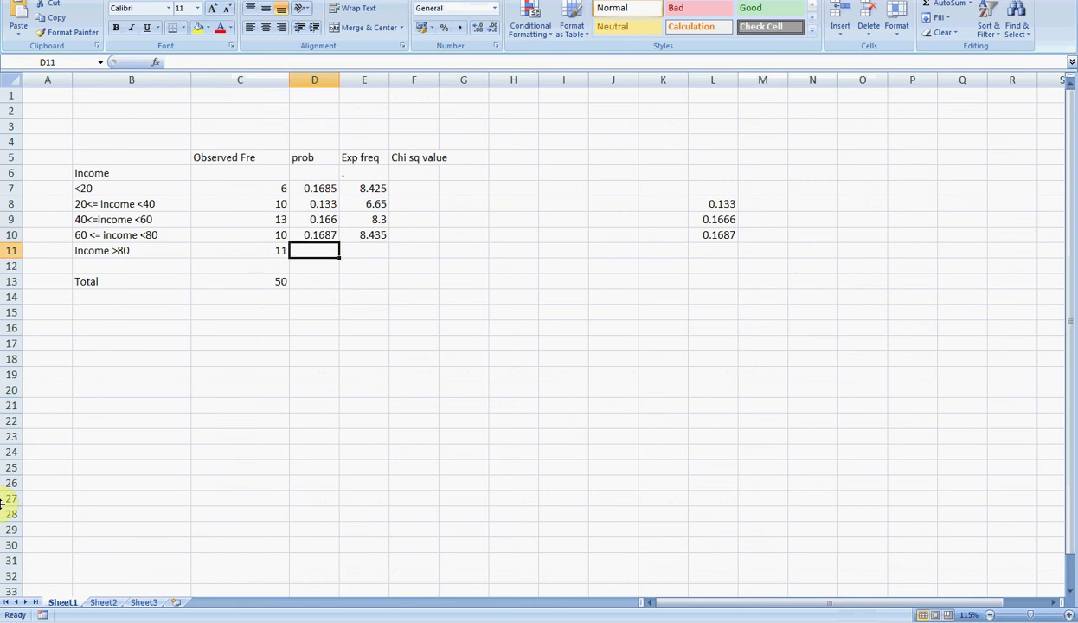
key("Right")
key("Right")
key("Right")
key("Right")
key("Right")
key("Right")
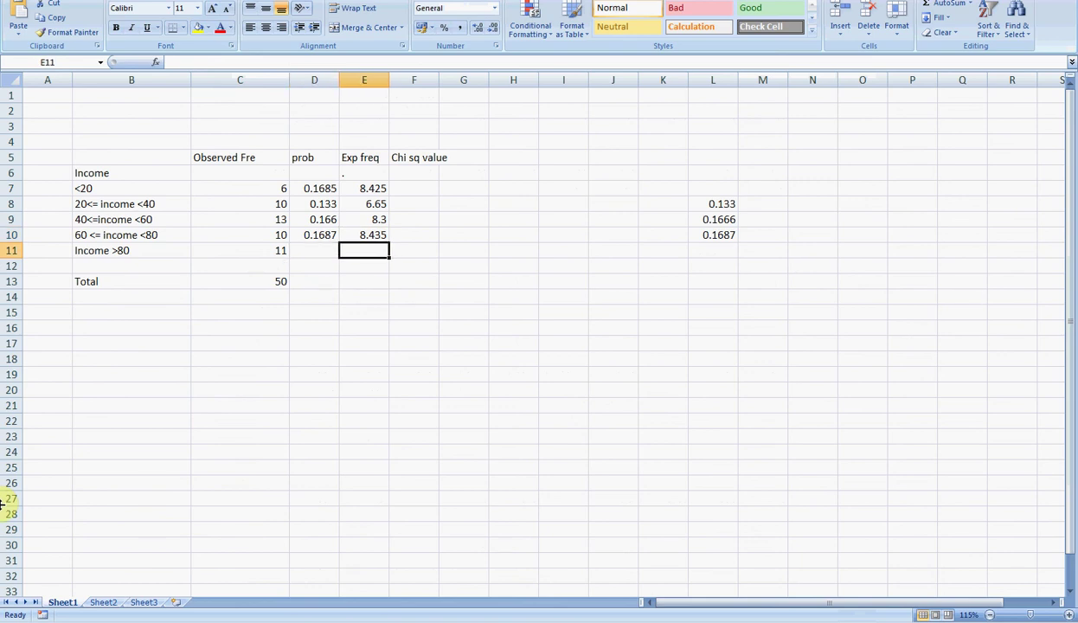
key("Up")
key("Right")
key("Right")
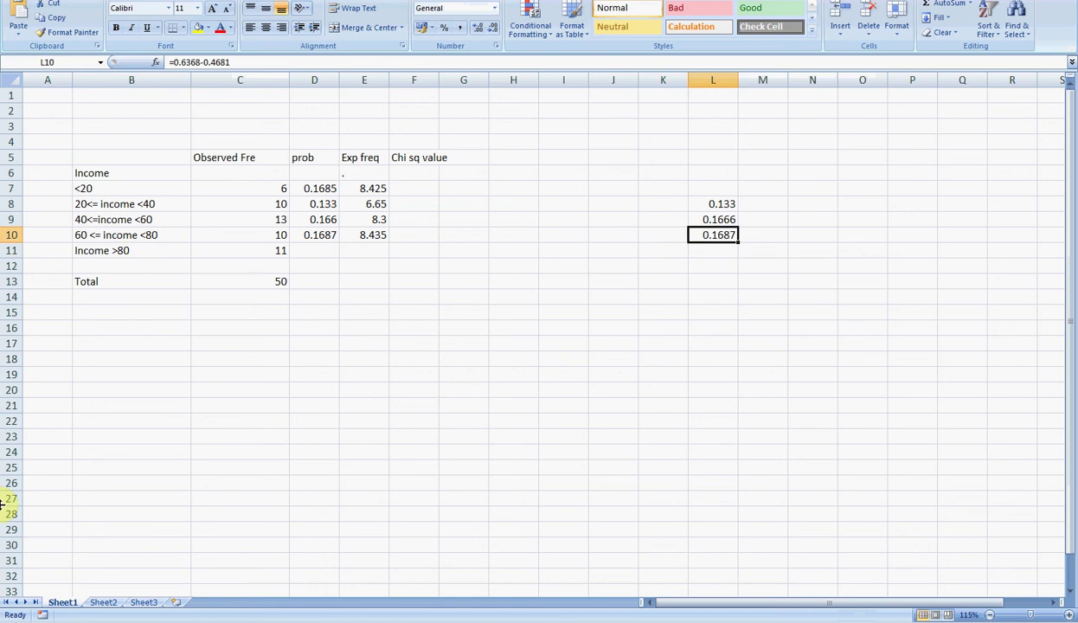
key("F2")
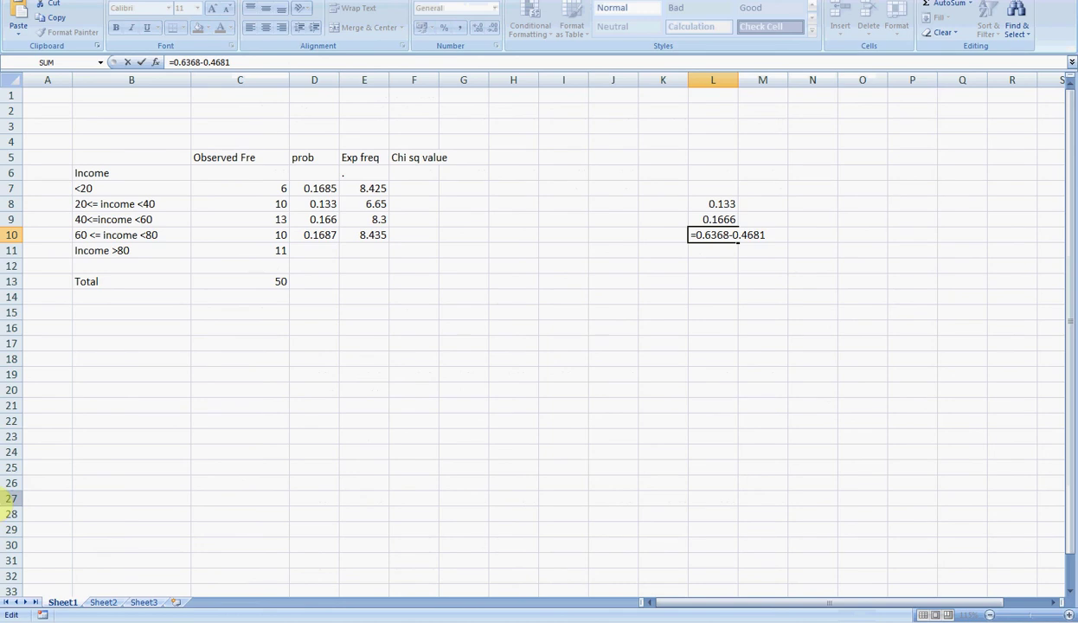
key("Return")
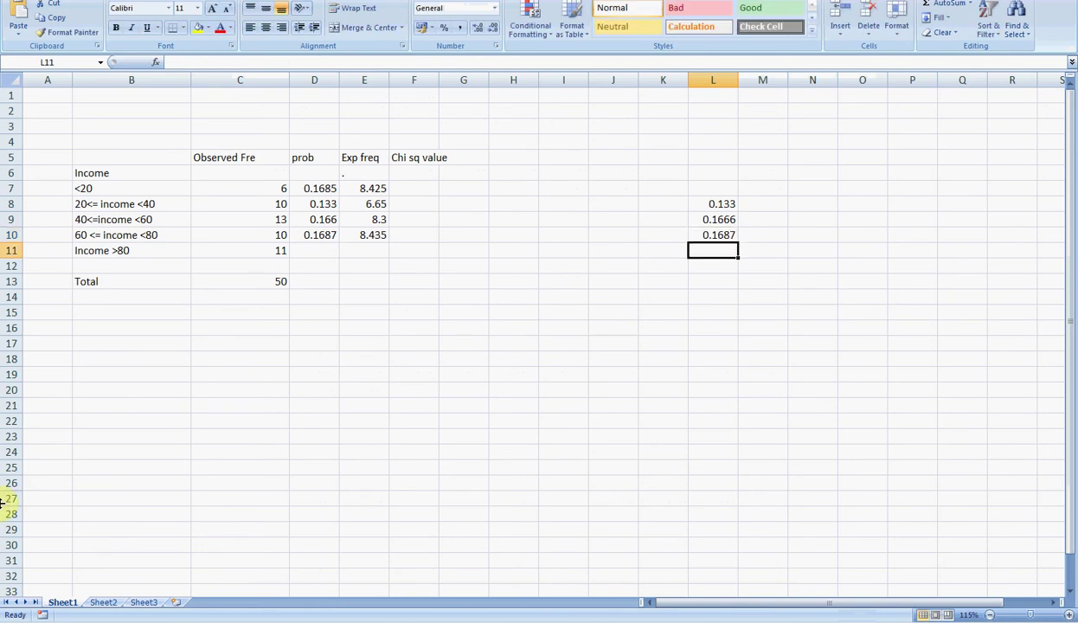
- Begin a formula in L11 that subtracts from 1, for the probability of incomes above 80
type("=1")
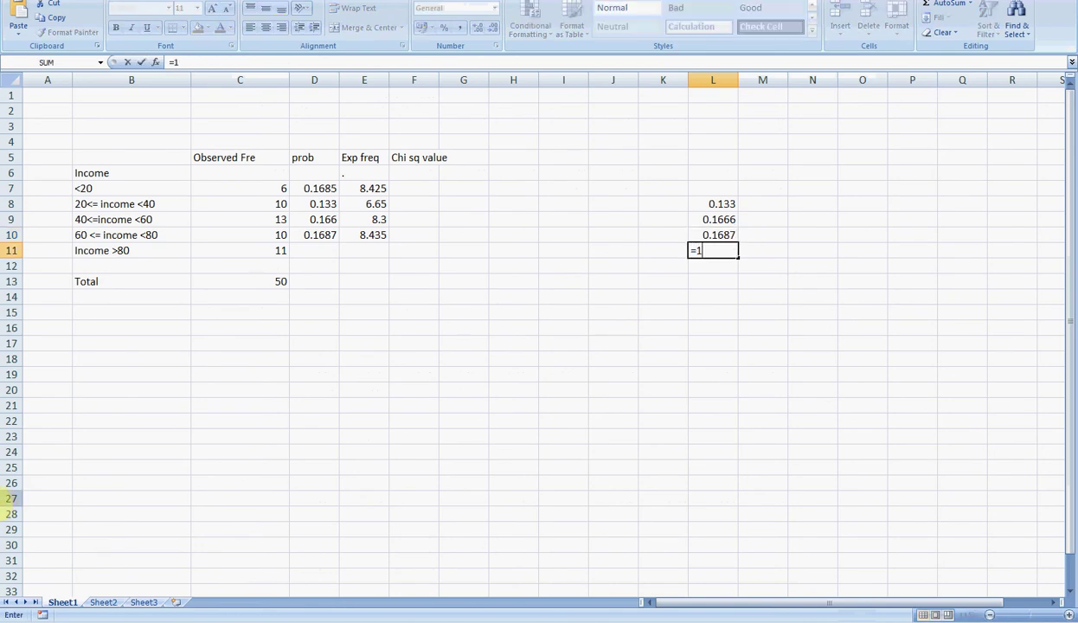
type("-")
key("BackSpace")
type("-")
scroll(536, 337, "down", 11)
left_click(813, 235)
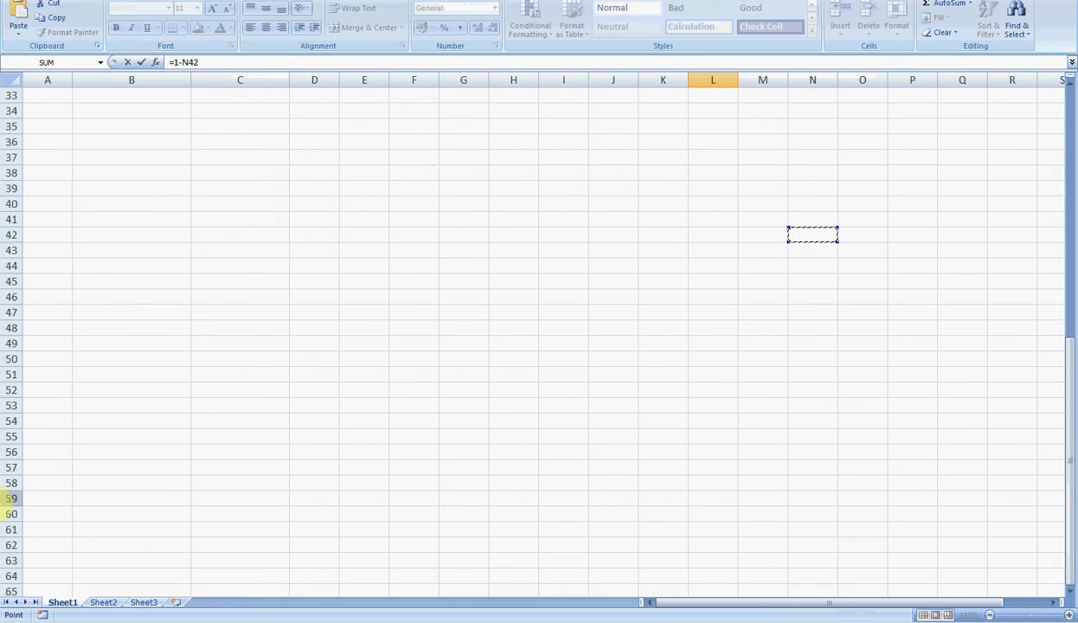
key("Up")
key("Up")
key("Up")
key("Up")
key("Up")
key("Up")
key("Up")
key("Up")
key("Up")
key("Up")
key("Up")
key("Up")
key("Up")
key("Up")
key("Up")
key("Up")
key("Up")
key("Up")
key("Up")
key("Up")
key("Up")
key("Up")
key("Up")
key("Up")
key("Up")
key("Up")
key("Up")
key("Up")
key("Up")
key("Up")
key("Up")
key("Down")
key("Down")
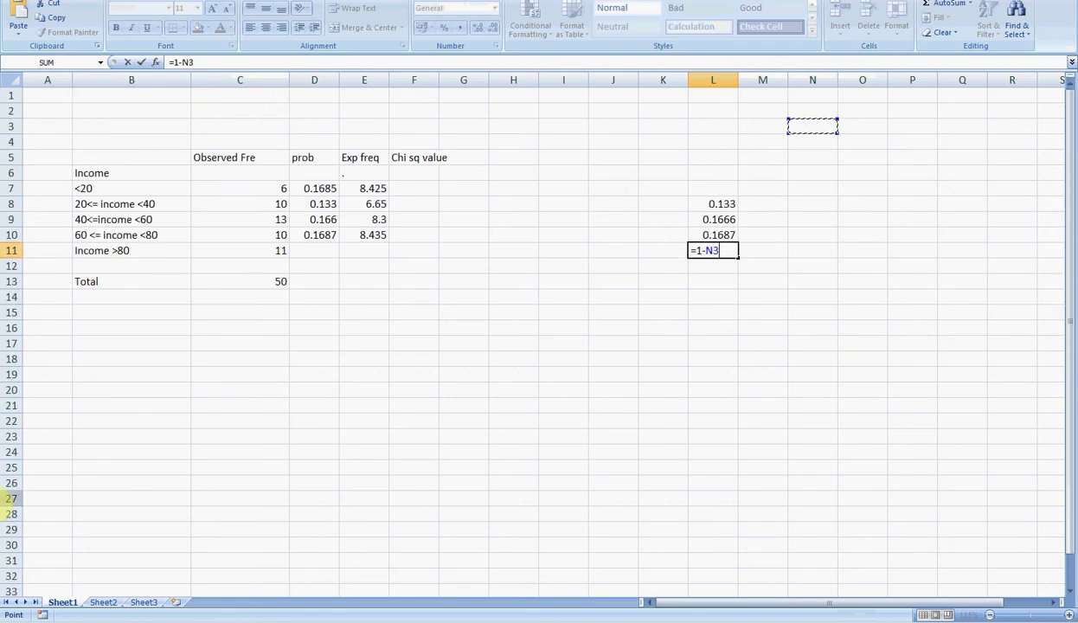
key("BackSpace")
key("Escape")
key("BackSpace")
- Complete the formula in L11 as 1 minus .6368
type(".6368")
key("Return")
key("Up")
key("Up")
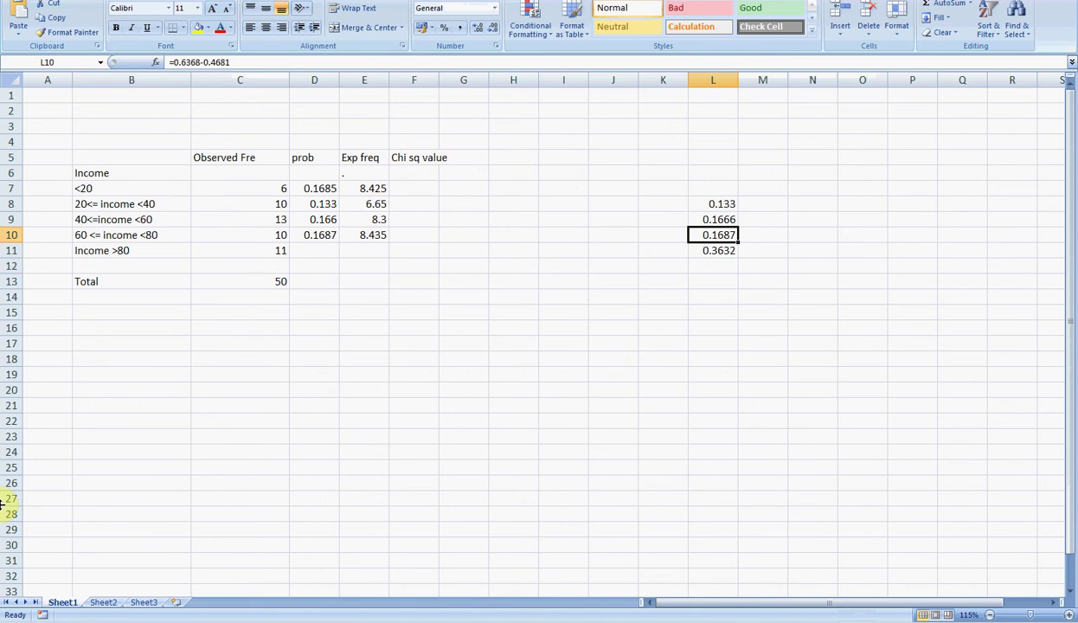
- Review the subtraction formula in L10 for the 60 to under 80 income interval
key("F2")
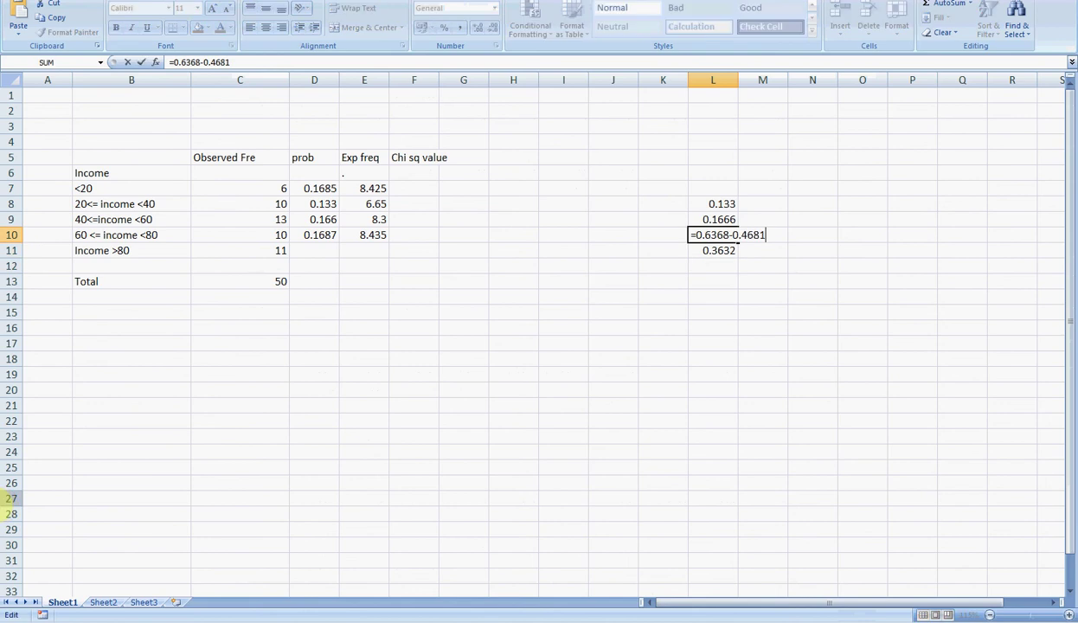
key("Escape")
key("Down")
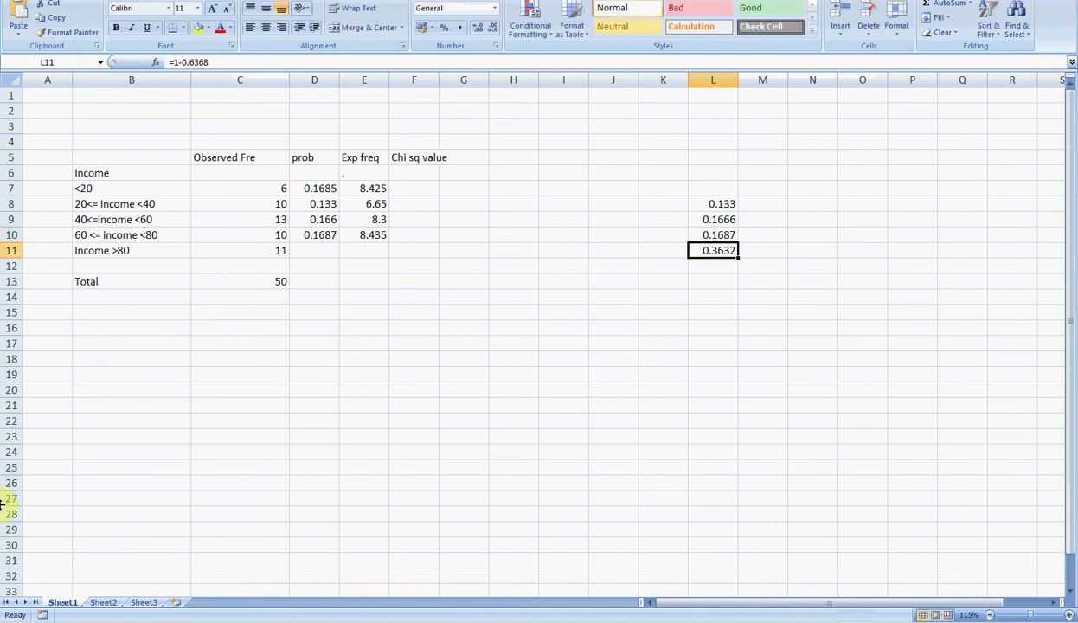
- Enter .3632 as the probability for Income >80 in D11 and fill the expected frequency formula down into E11
key("Left")
key("Left")
key("Left")
key("Left")
key("Left")
key("Left")
key("Left")
key("Left")
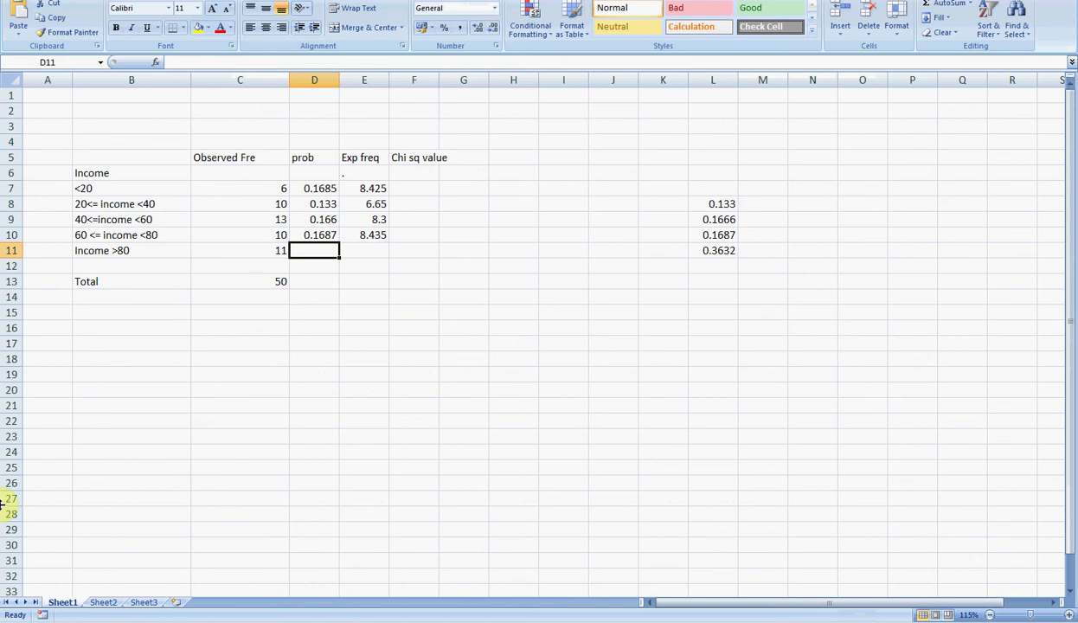
type(".3")
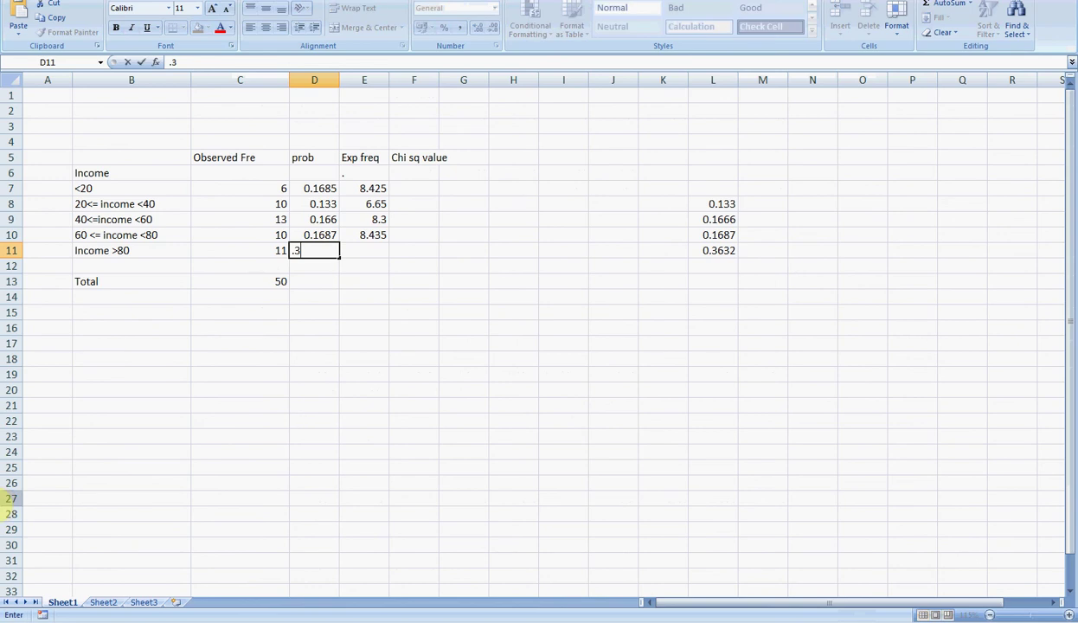
type("632")
key("Tab")
key("ctrl+d")
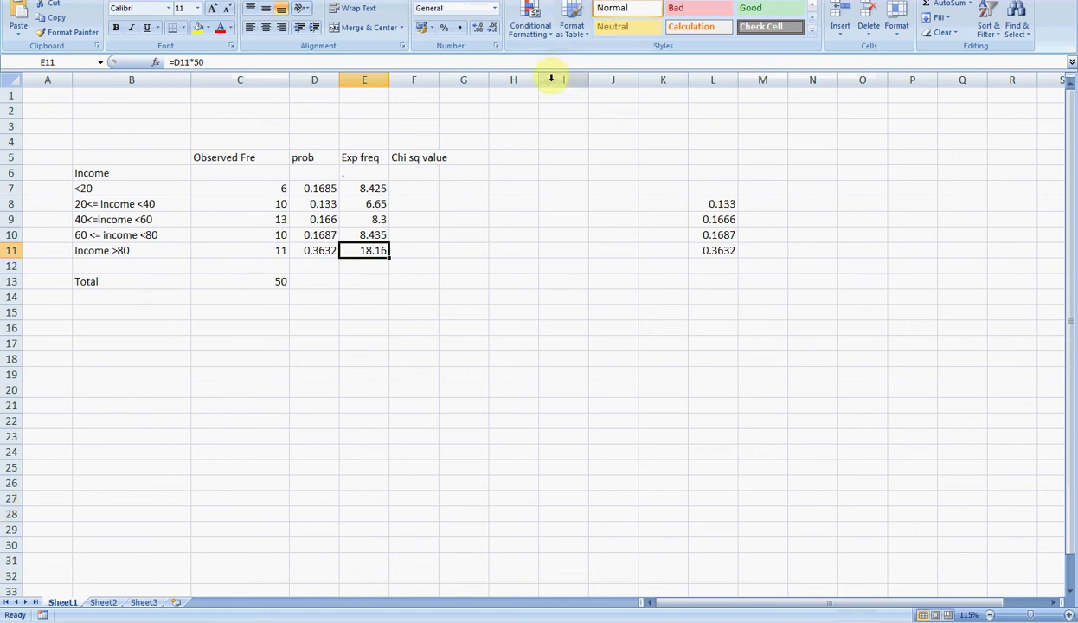
- Switch to the browser's e-book page, review the totals row of Table 12.10, and return to Excel
key("alt+Tab")
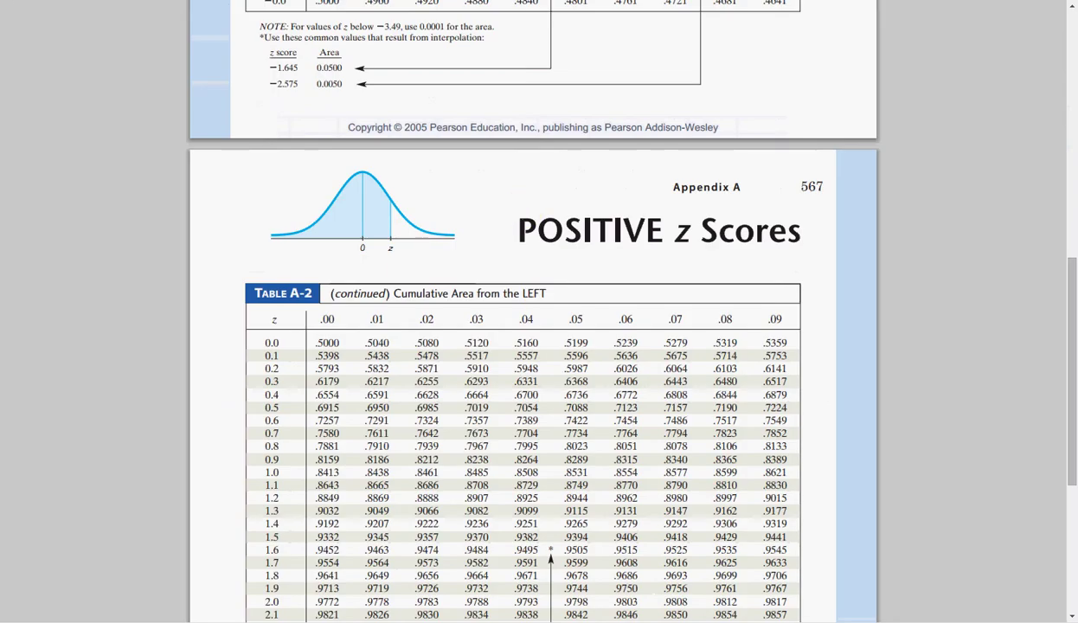
key("ctrl+Tab")
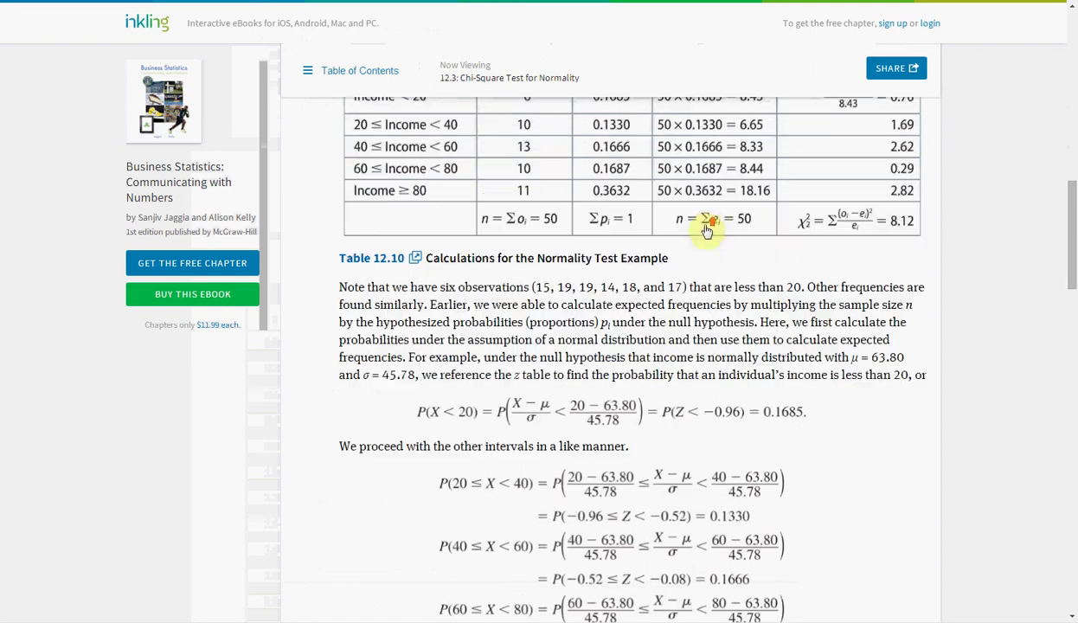
scroll(656, 256, "up", 1)
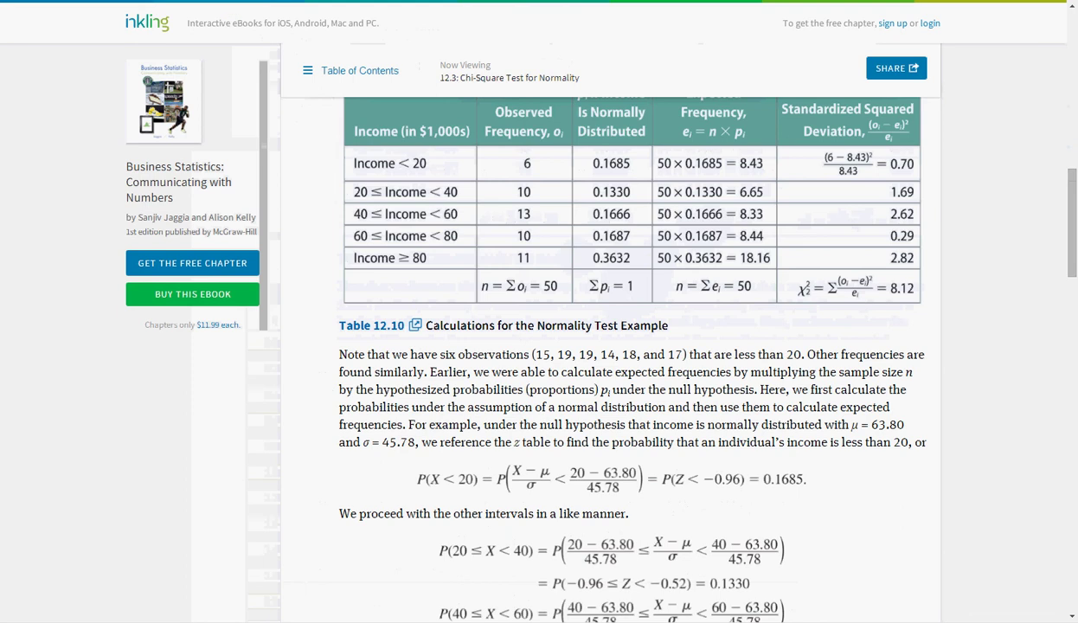
key("alt+Tab")
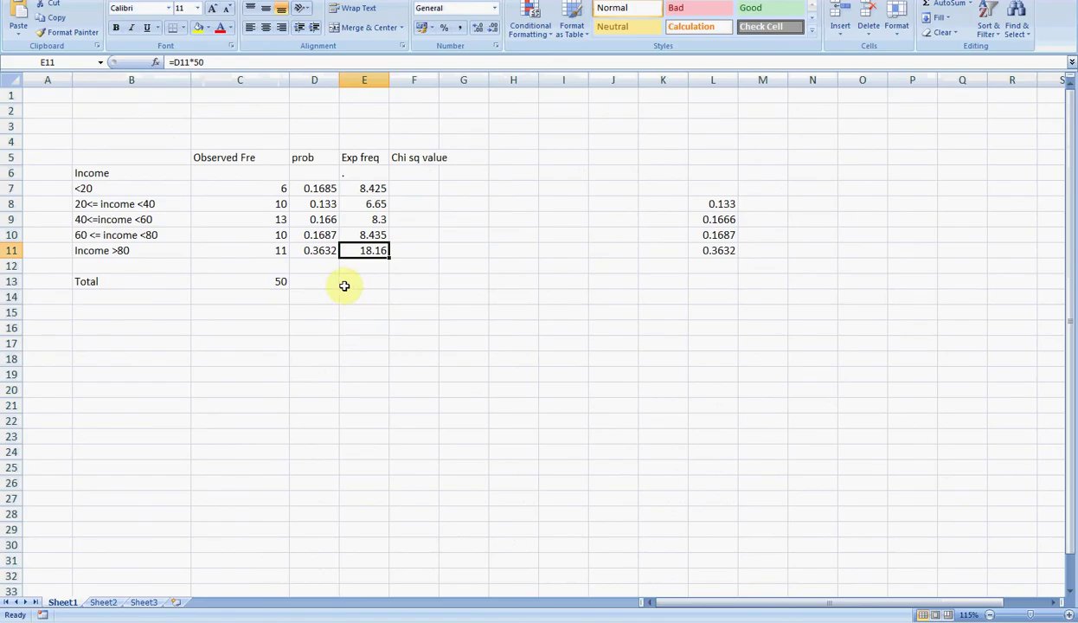
- Total the probabilities in D13 with =SUM(D7:D11)
left_click(318, 284)
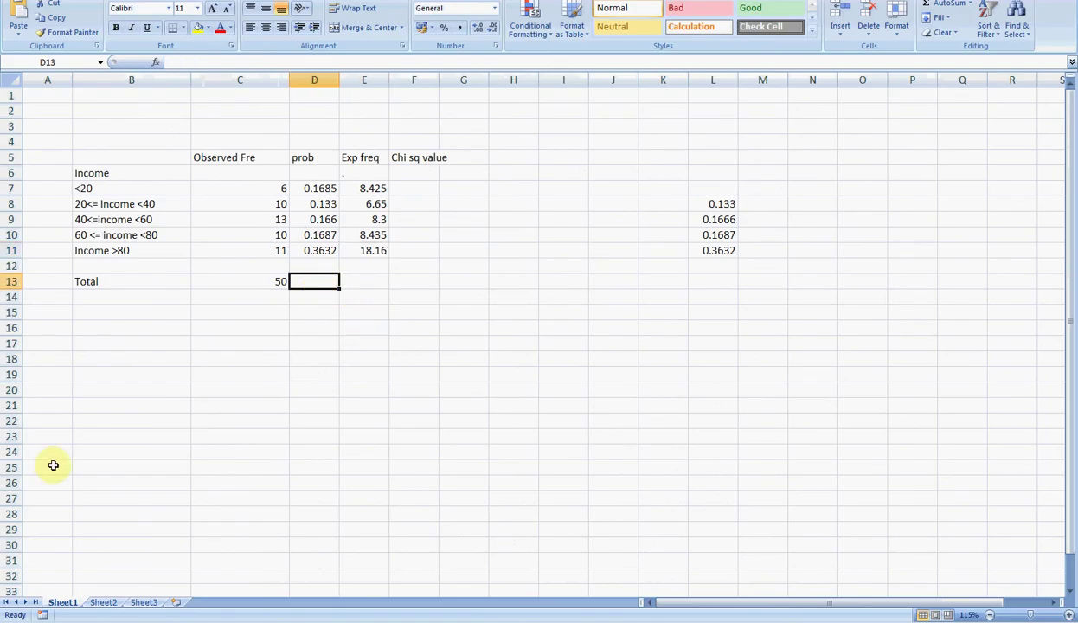
type("=SUM(")
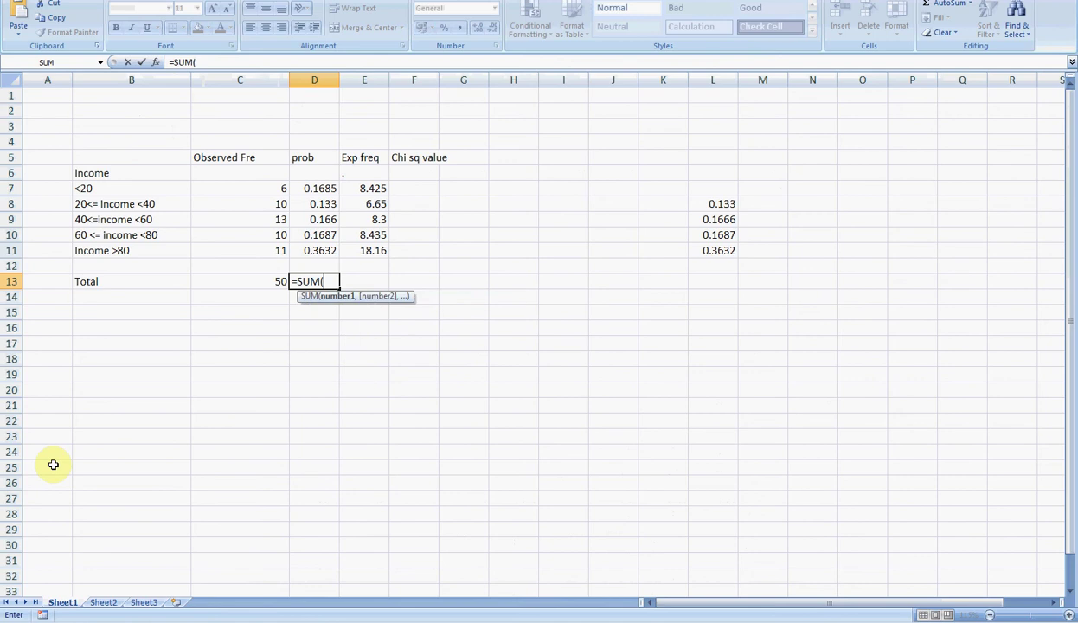
key("Up")
key("Up")
key("shift+Up")
key("shift+Up")
key("shift+Up")
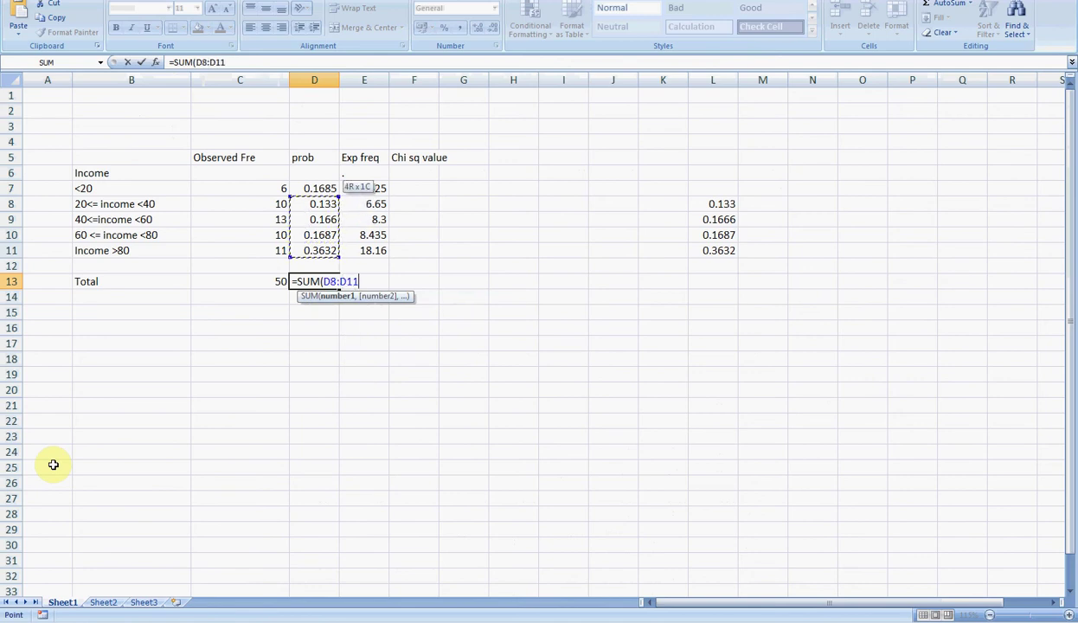
key("shift+Up")
type(")")
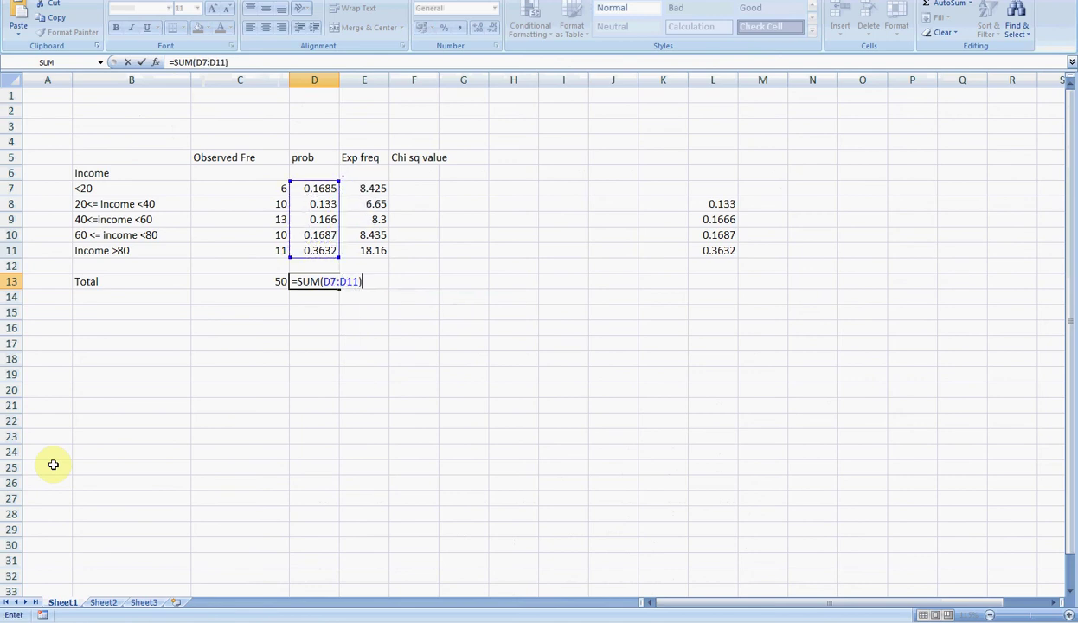
key("Return")
key("Up")
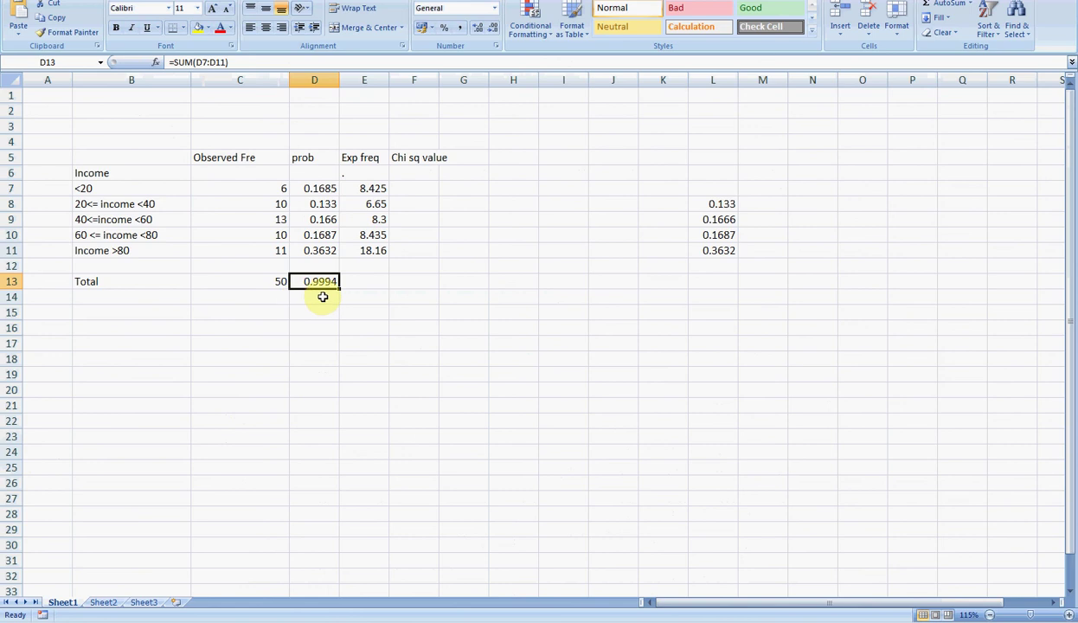
- Check the standardized squared deviation formula in the e-book's Table 12.10 and enter =(C7-E7)^2/E7 in F7
left_click(356, 285)
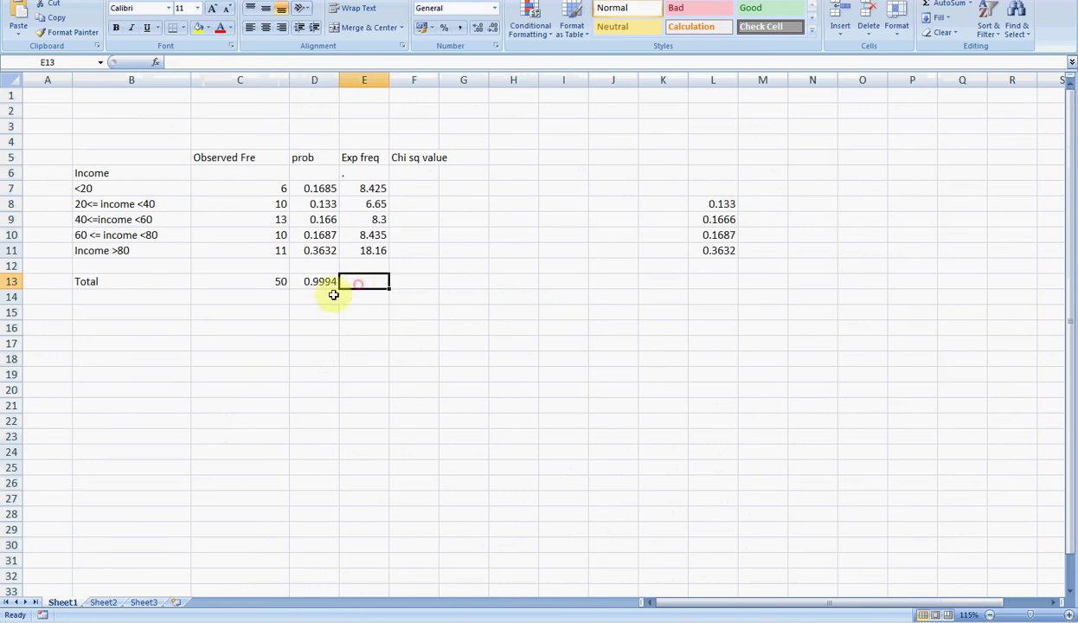
left_click(408, 185)
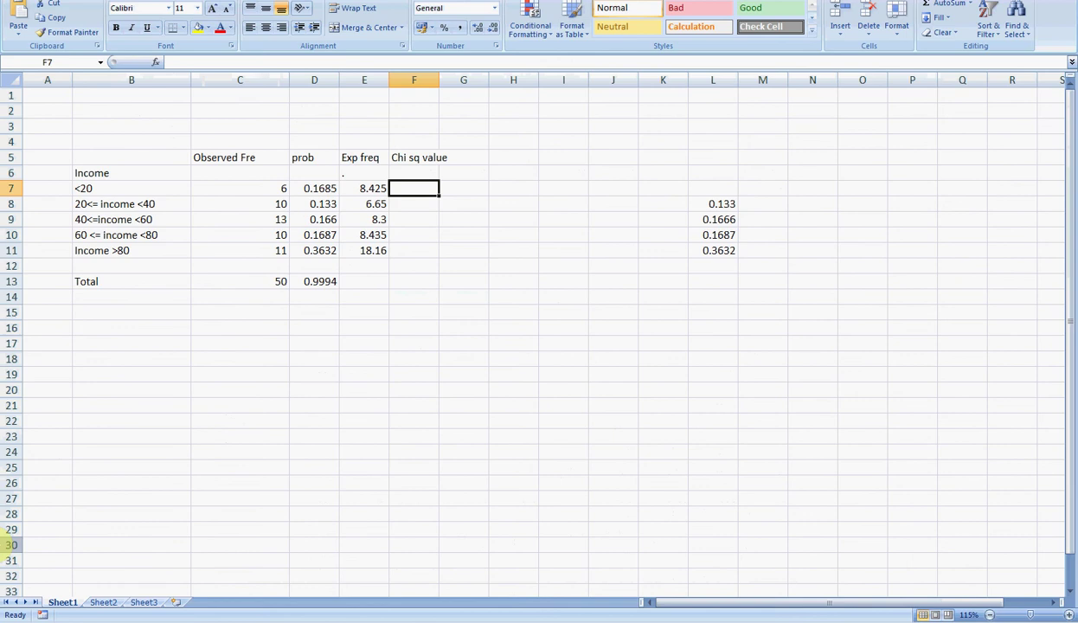
key("alt+Tab")
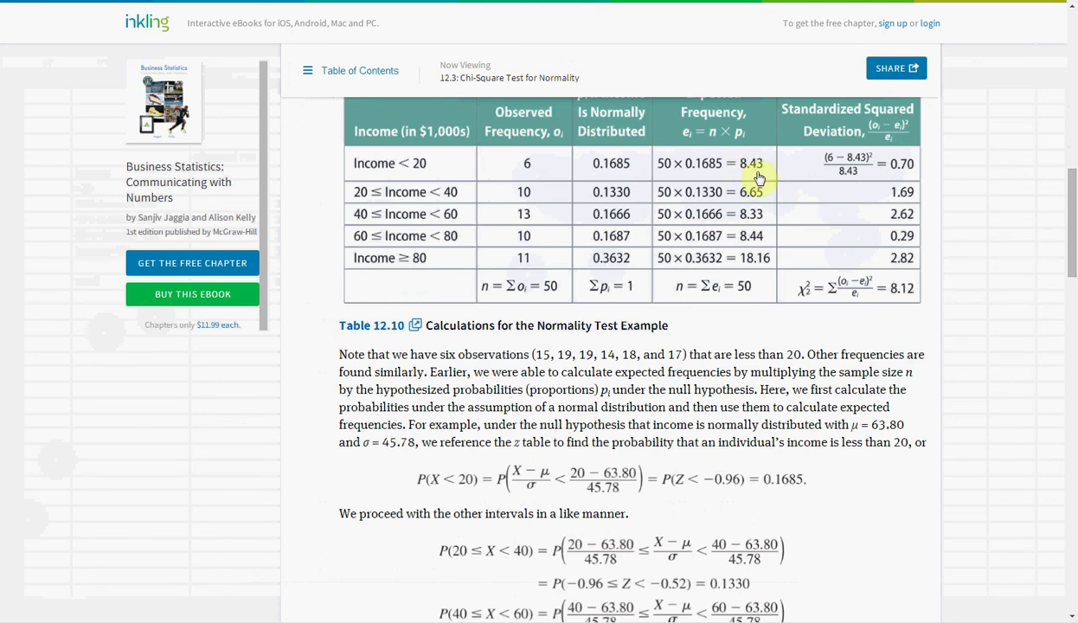
key("alt+Tab")
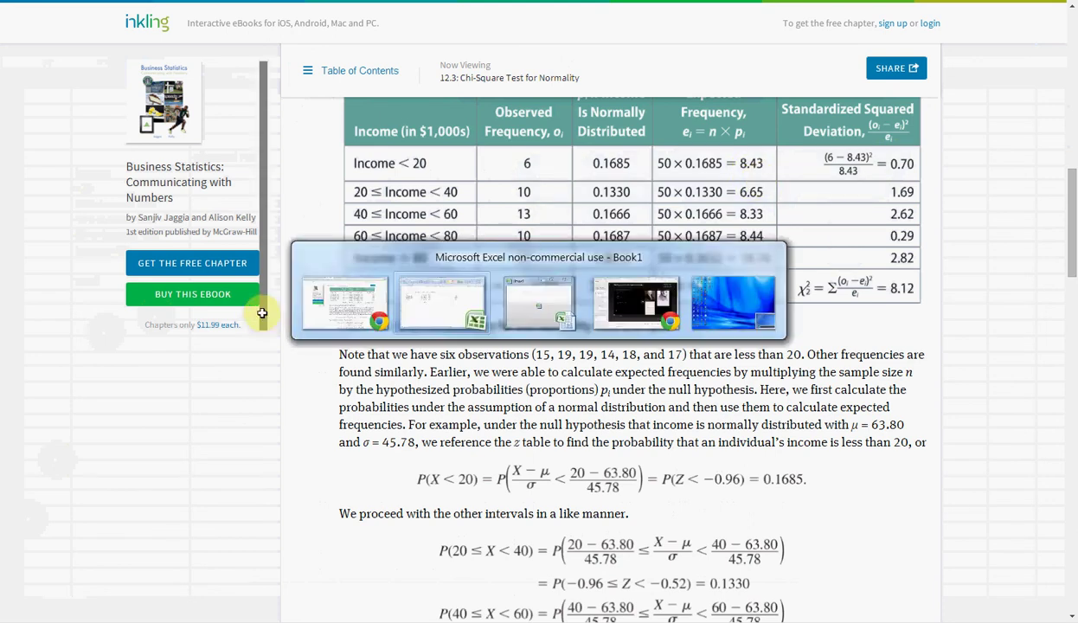
type("=(")
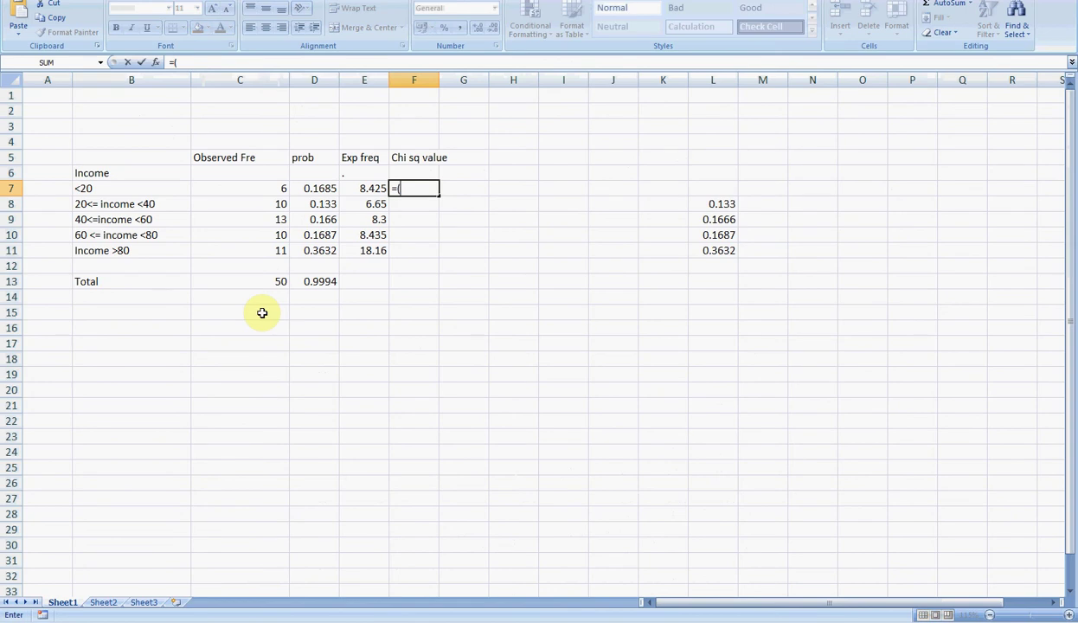
type("C")
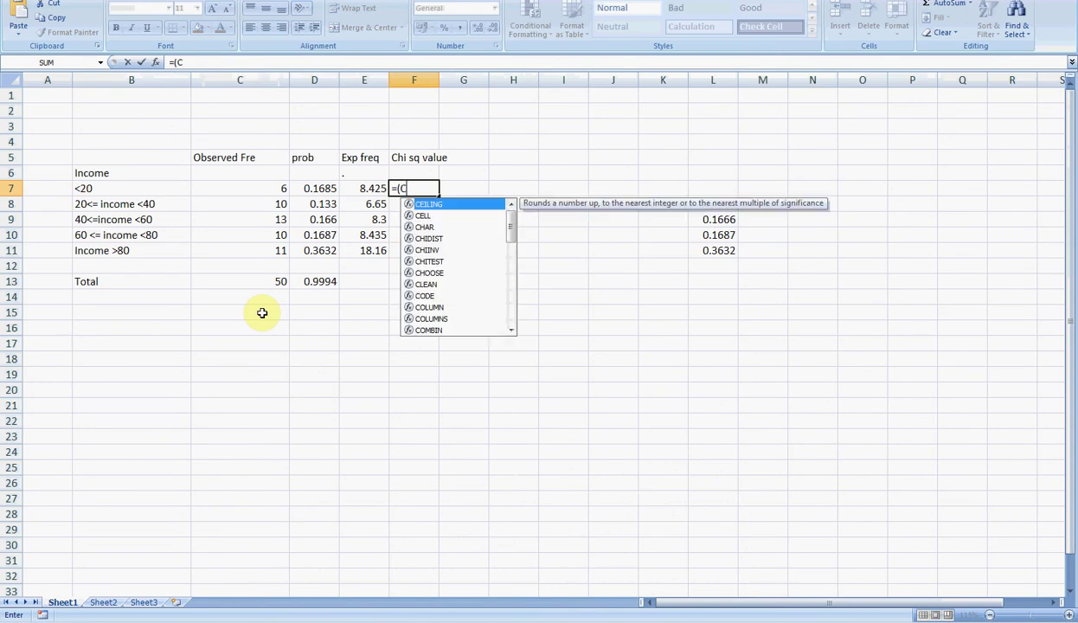
type("7")
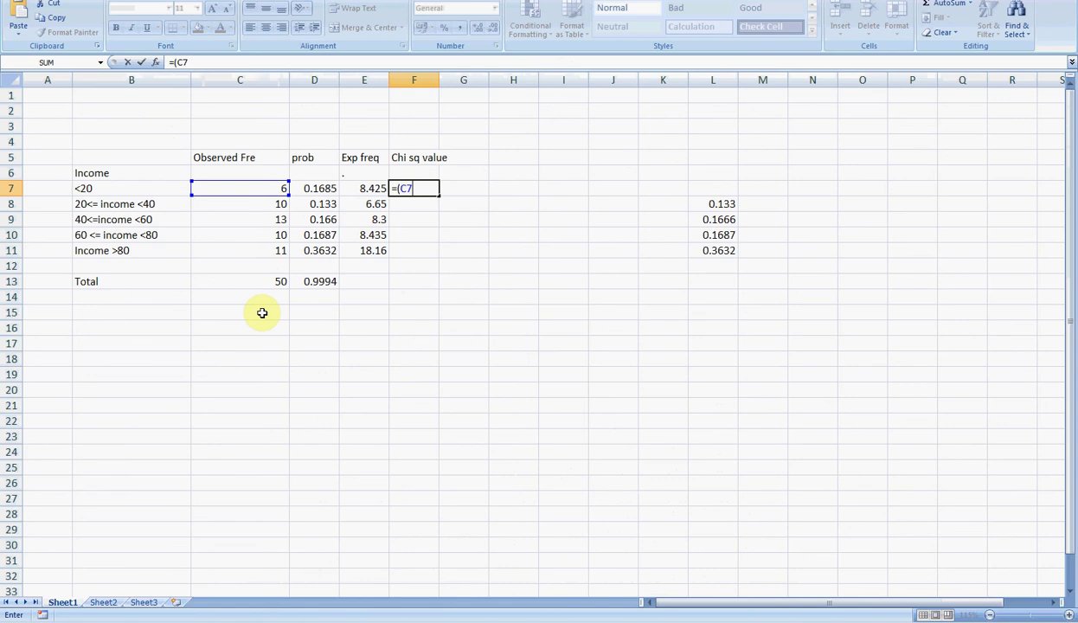
type("-E7")
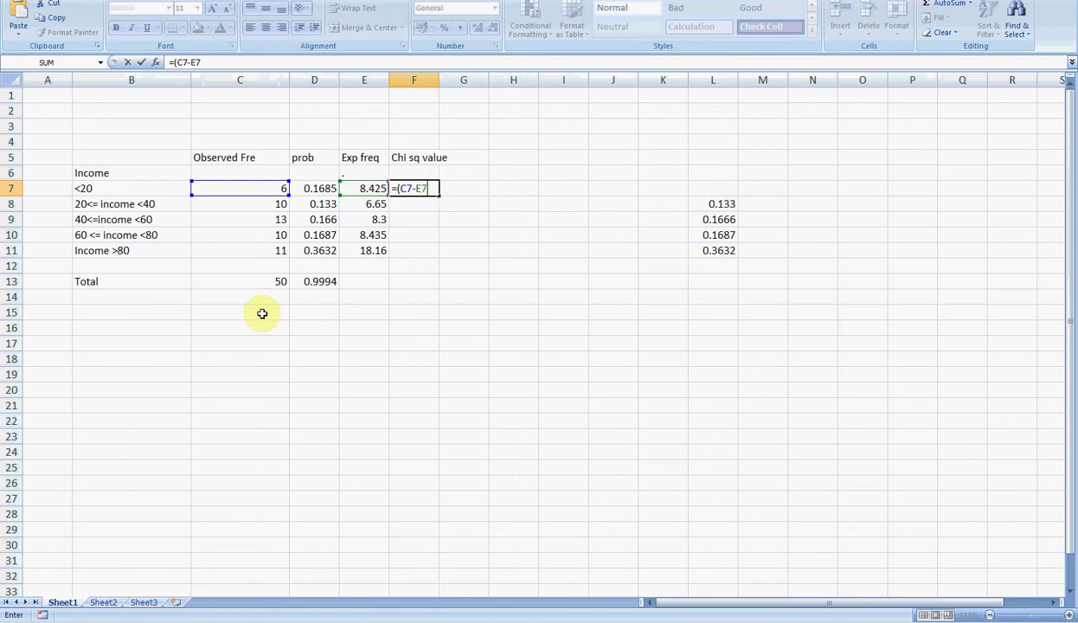
type(")^2/E7")
key("Return")
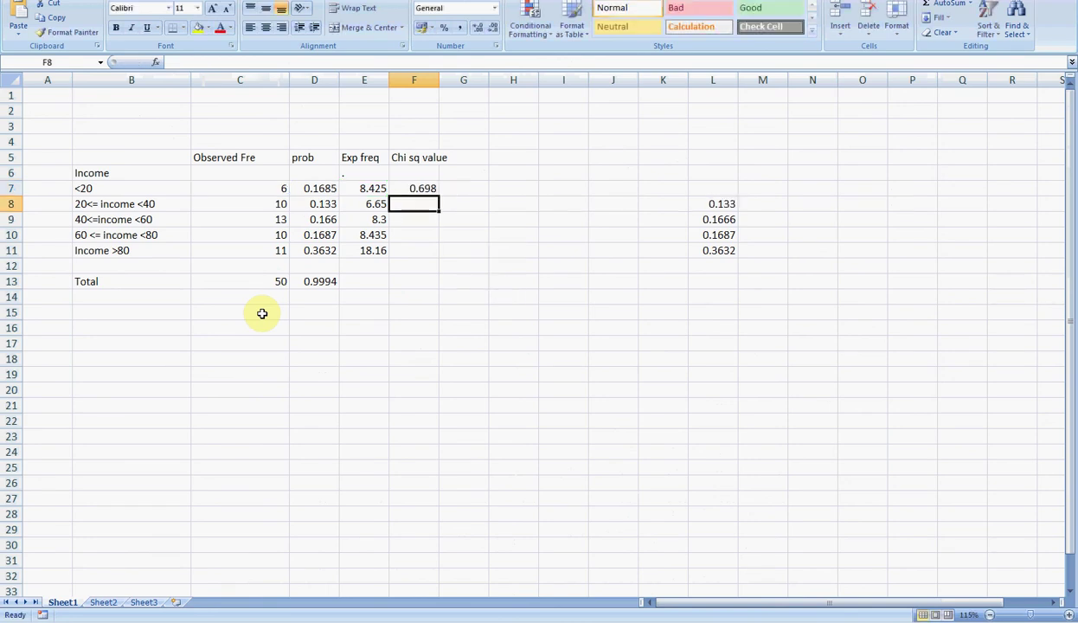
- Compare the F7 result with the e-book's Table 12.10 and fill its chi-square formula down through F11
key("Up")
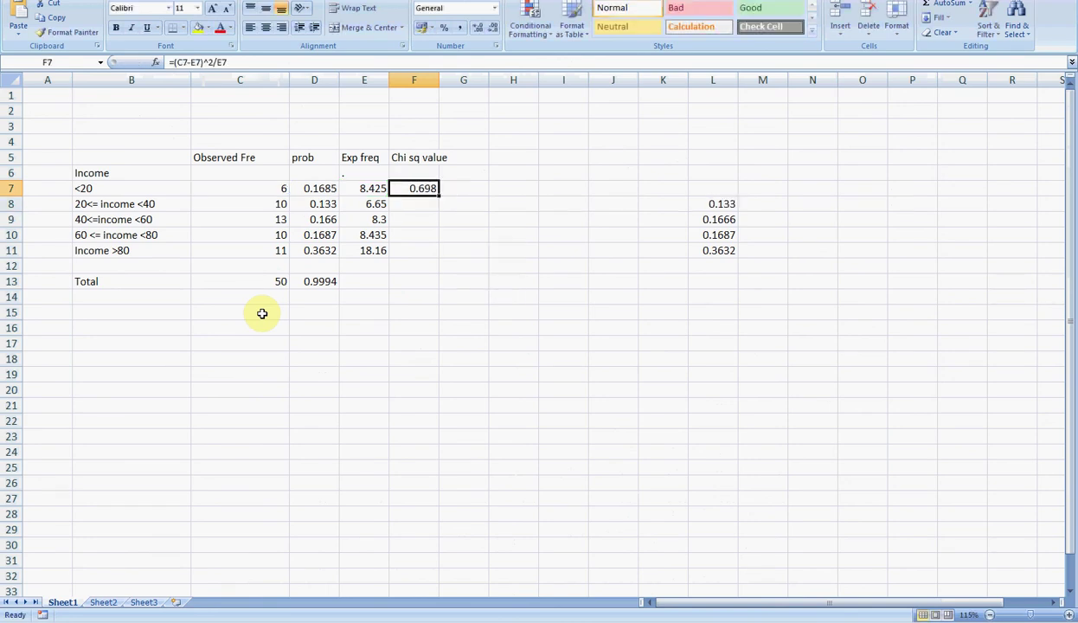
key("alt+Tab")
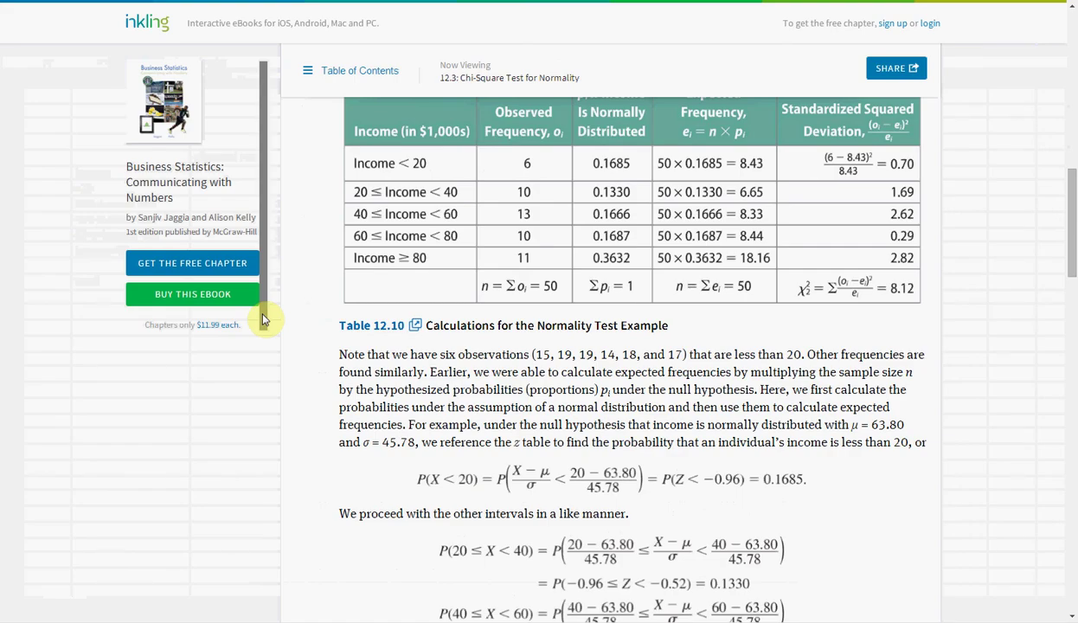
key("alt+Tab")
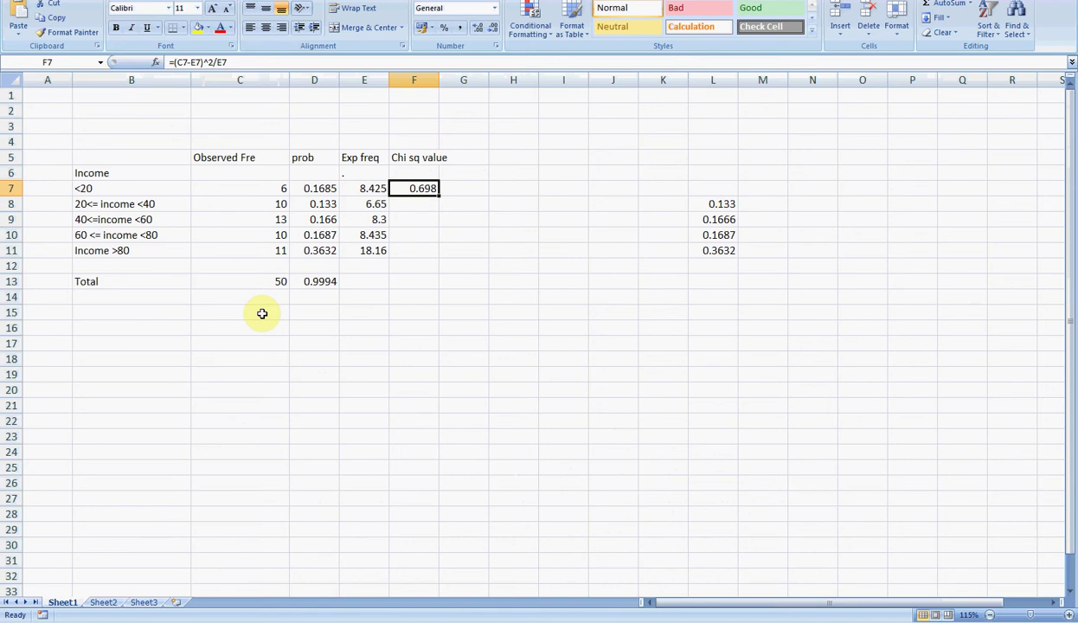
key("shift+Down")
key("shift+Down")
key("shift+Down")
key("shift+Down")
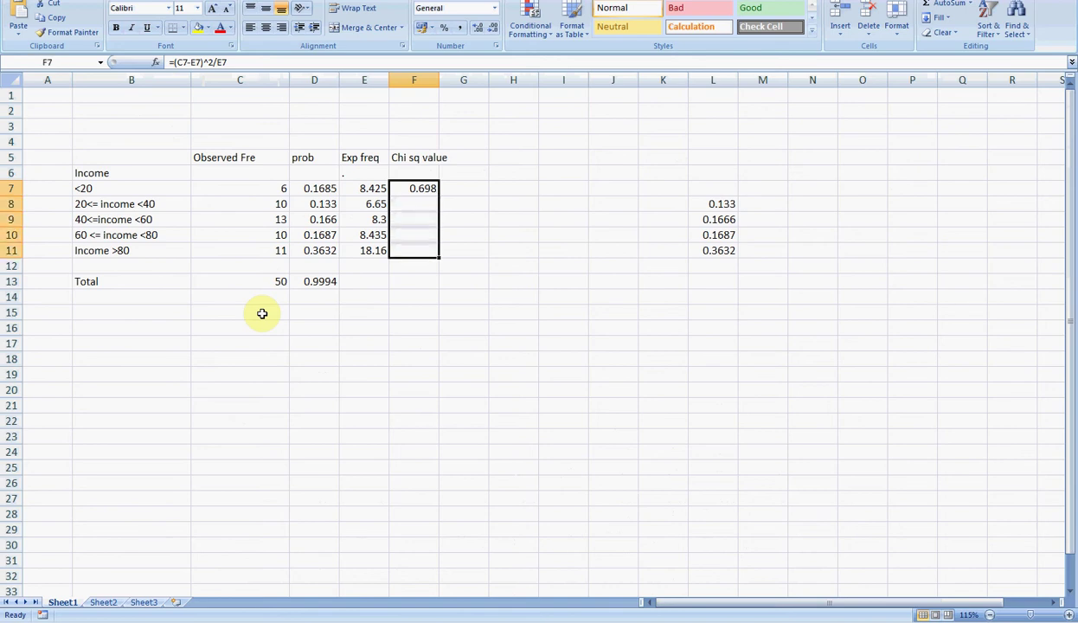
key("ctrl+d")
- Total the chi-square values in F13 with =SUM(F7:F11)
key("Down")
key("Down")
key("Down")
key("Down")
key("Down")
key("Down")
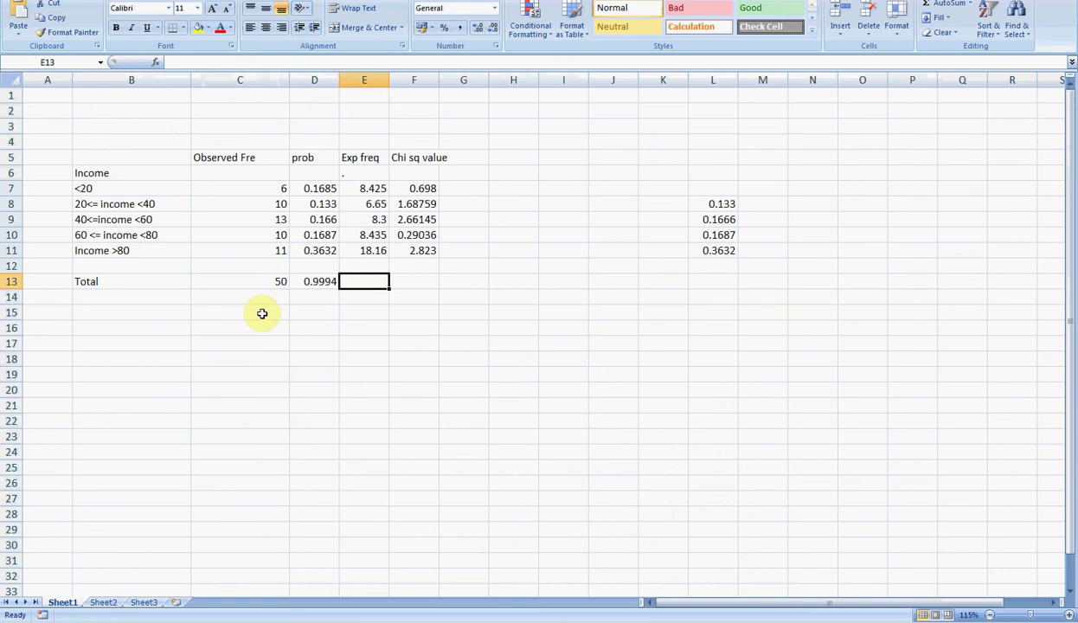
type("=SUM(")
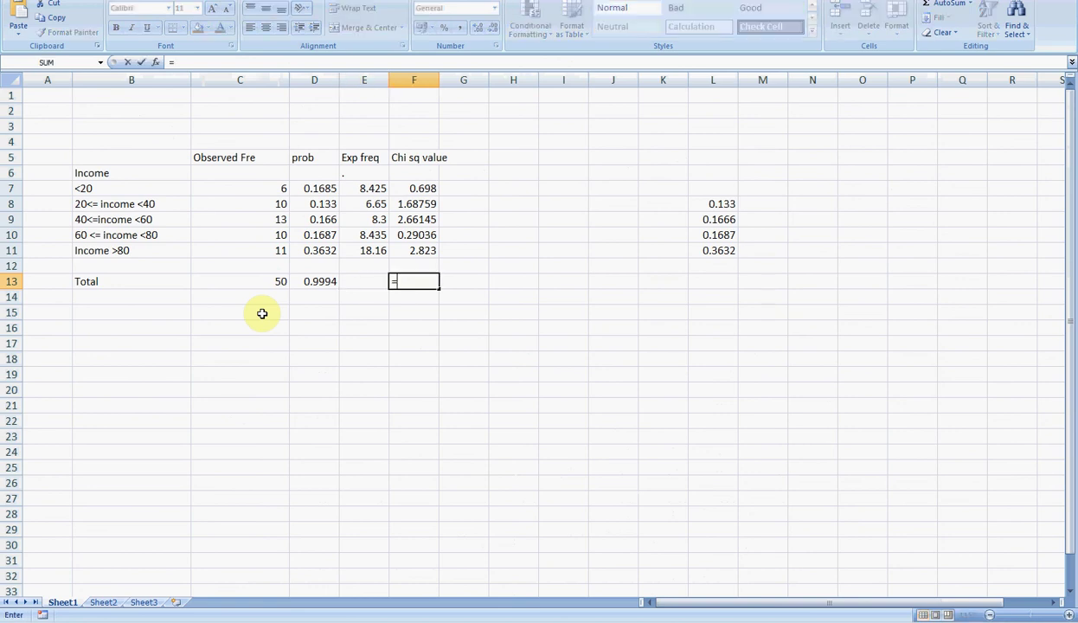
key("Up")
key("Up")
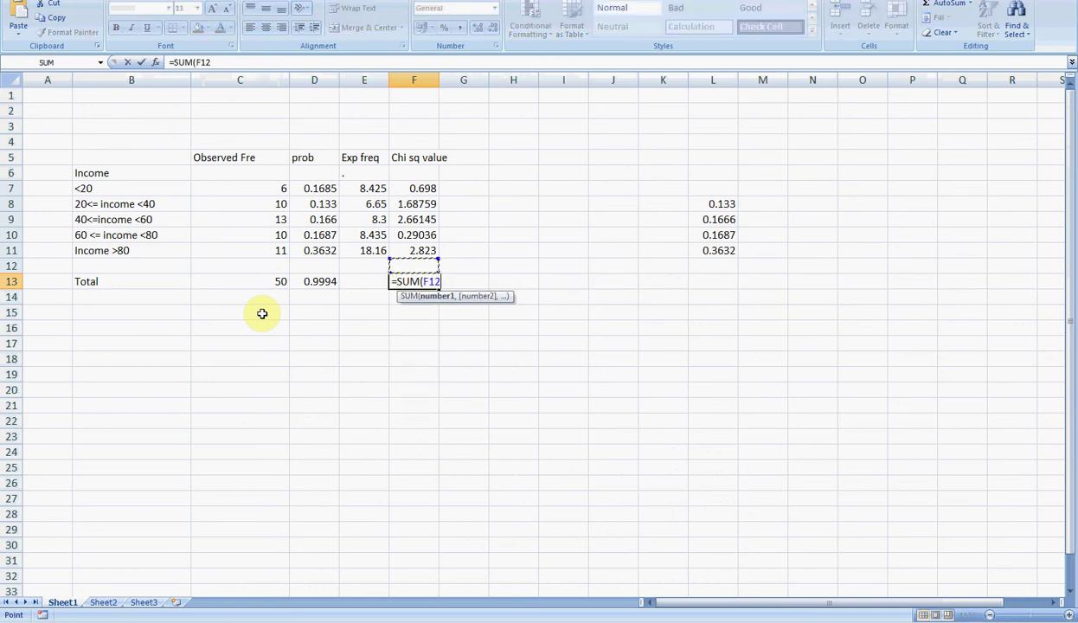
key("shift+Up")
key("shift+Up")
key("shift+Up")
key("shift+Up")
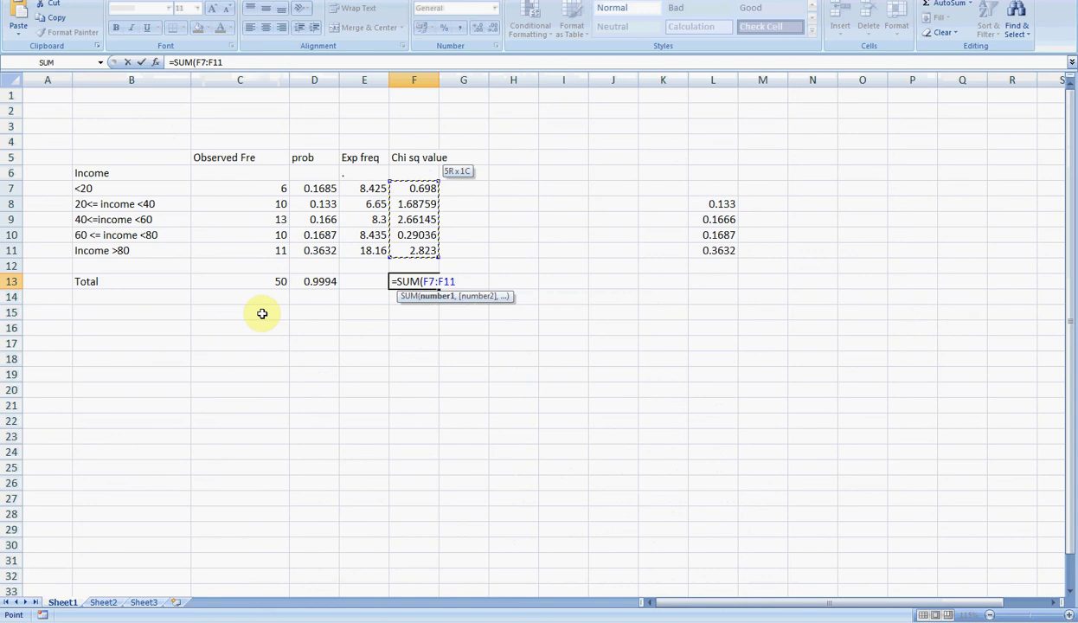
type(")")
key("Return")
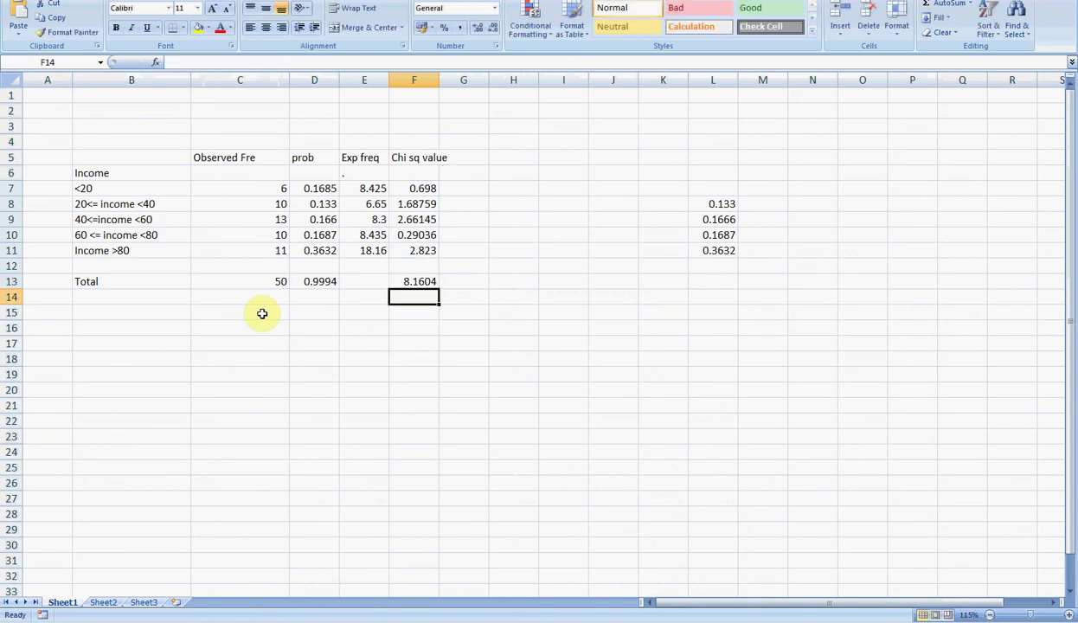
- Compare the chi-square total with the test statistic in the browser's e-book Table 12.10 and return to Excel
key("Down")
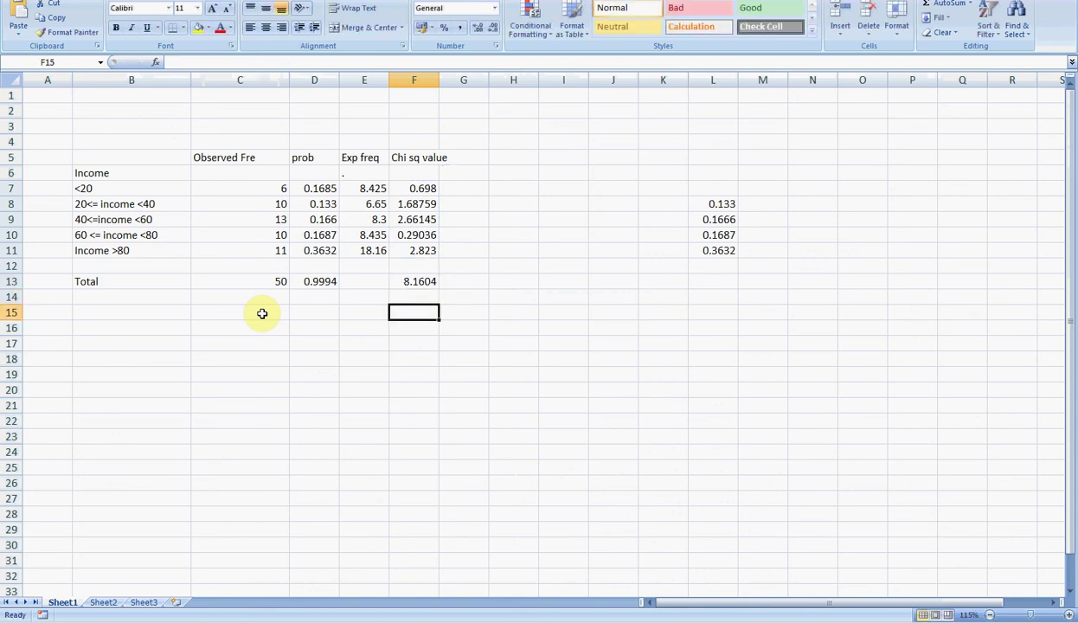
key("alt+Tab")
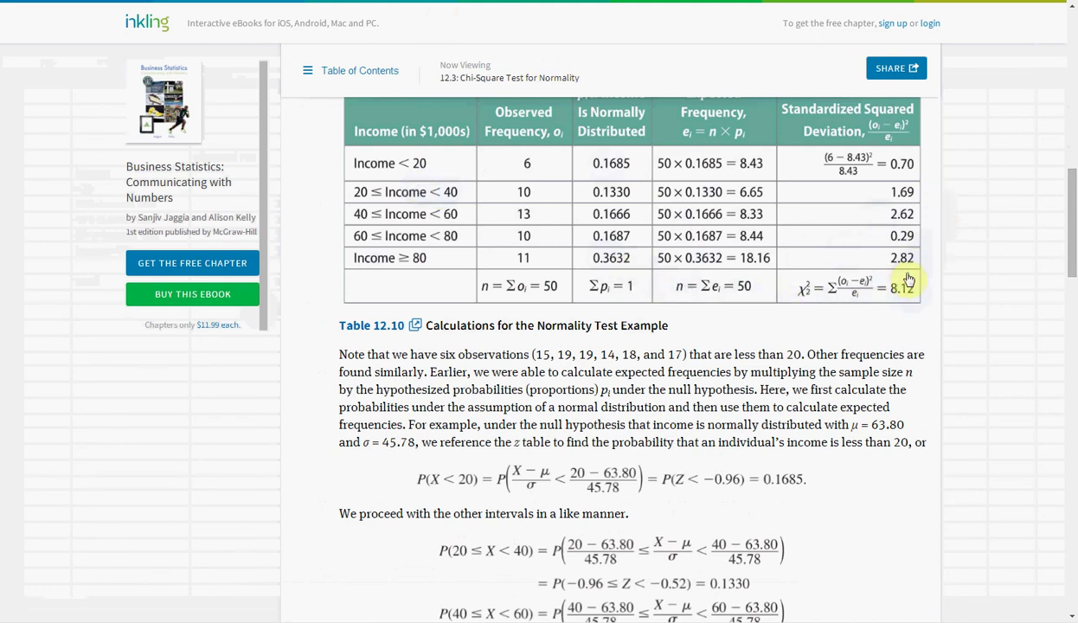
key("alt+Tab")
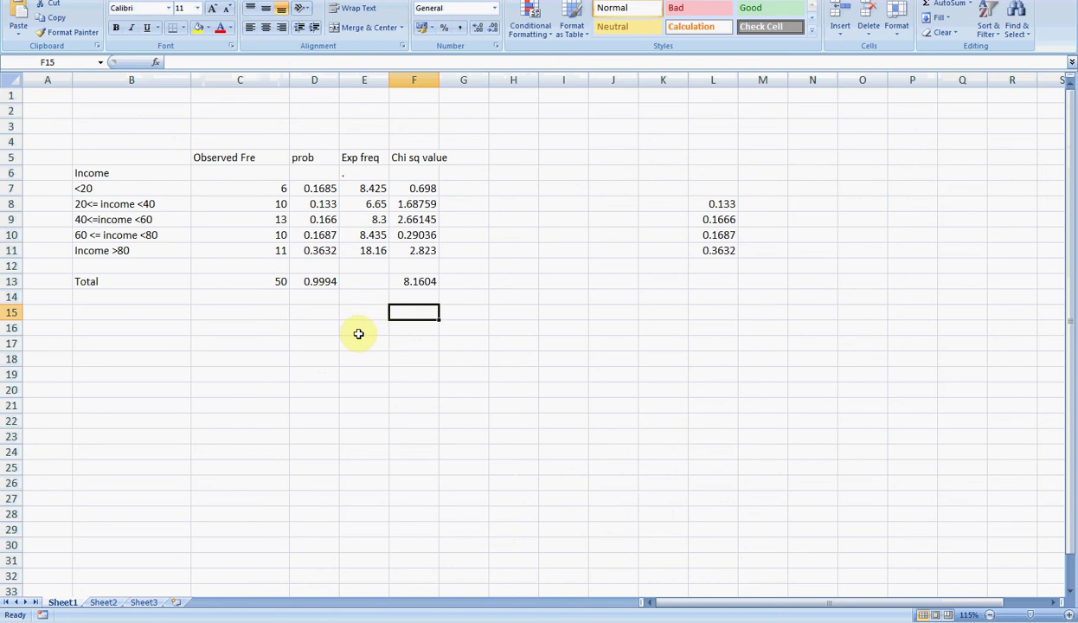
- Switch to the browser's e-book and read the goodness-of-fit statistic for normality and its degrees-of-freedom rule
key("alt+Tab")
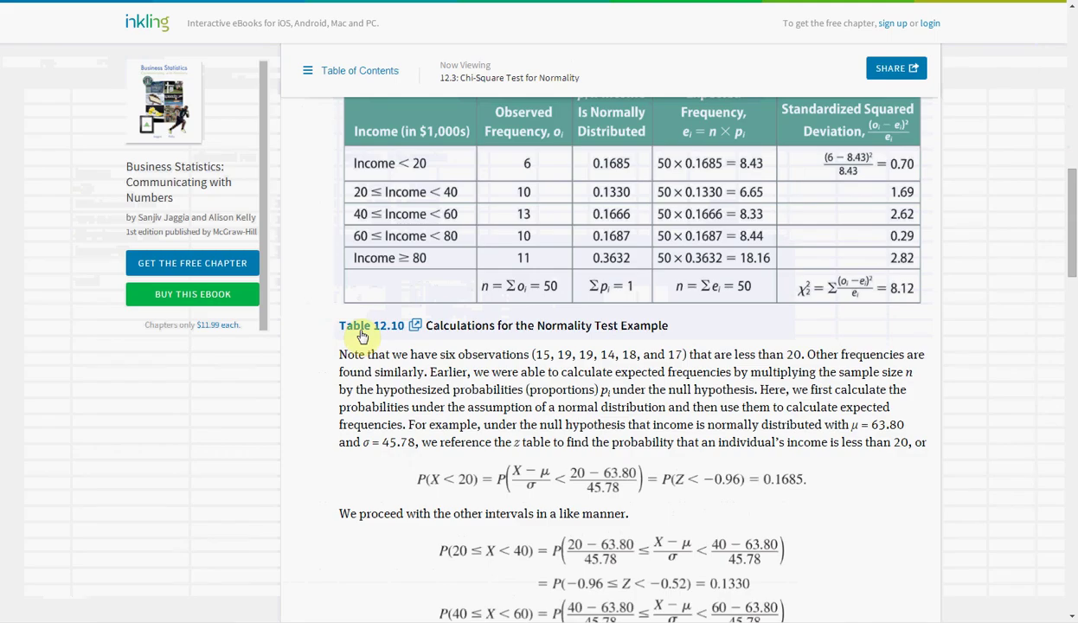
scroll(361, 333, "down", 3)
scroll(362, 331, "down", 1)
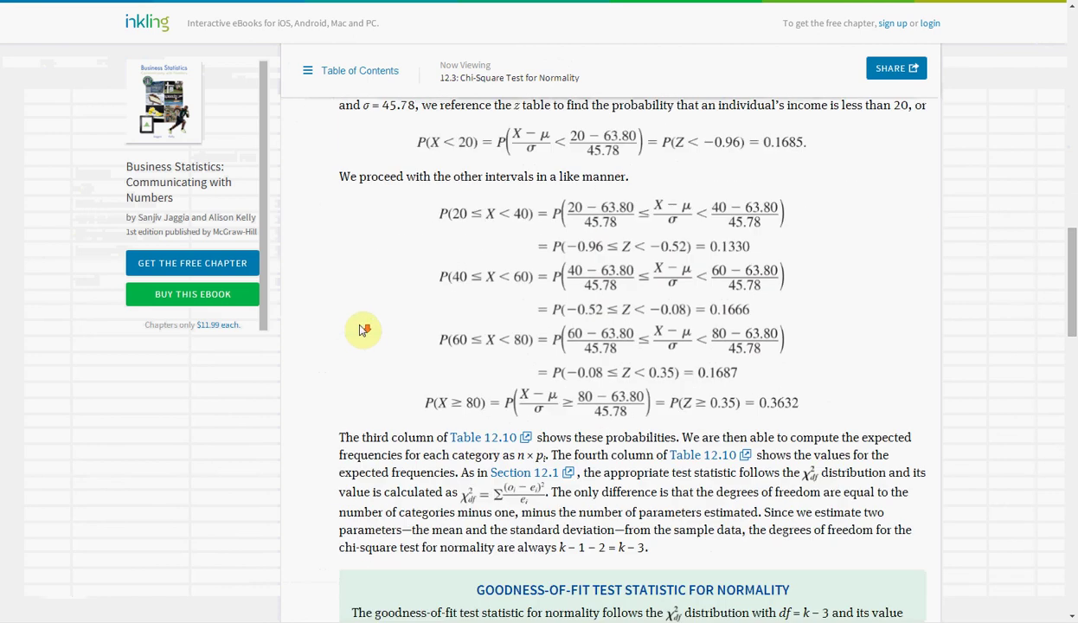
scroll(362, 330, "down", 1)
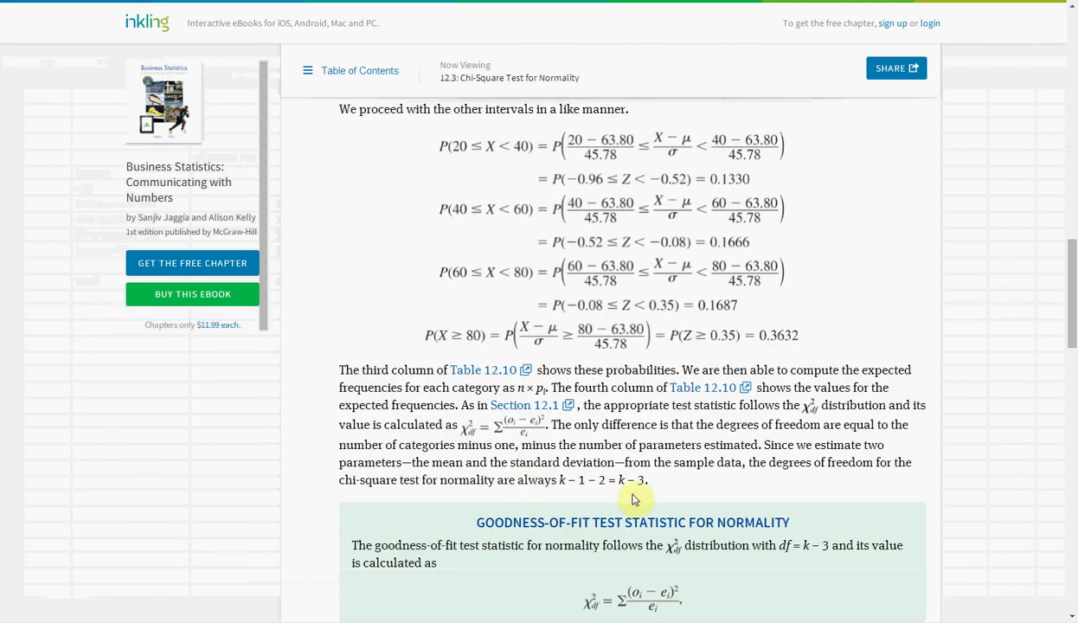
scroll(551, 511, "down", 1)
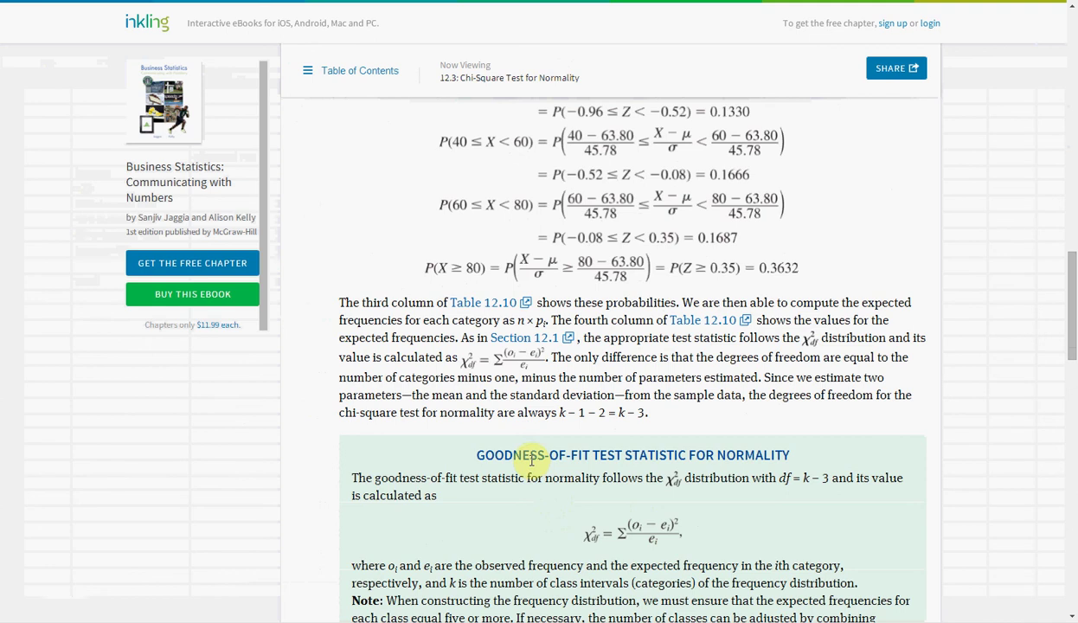
scroll(530, 456, "down", 1)
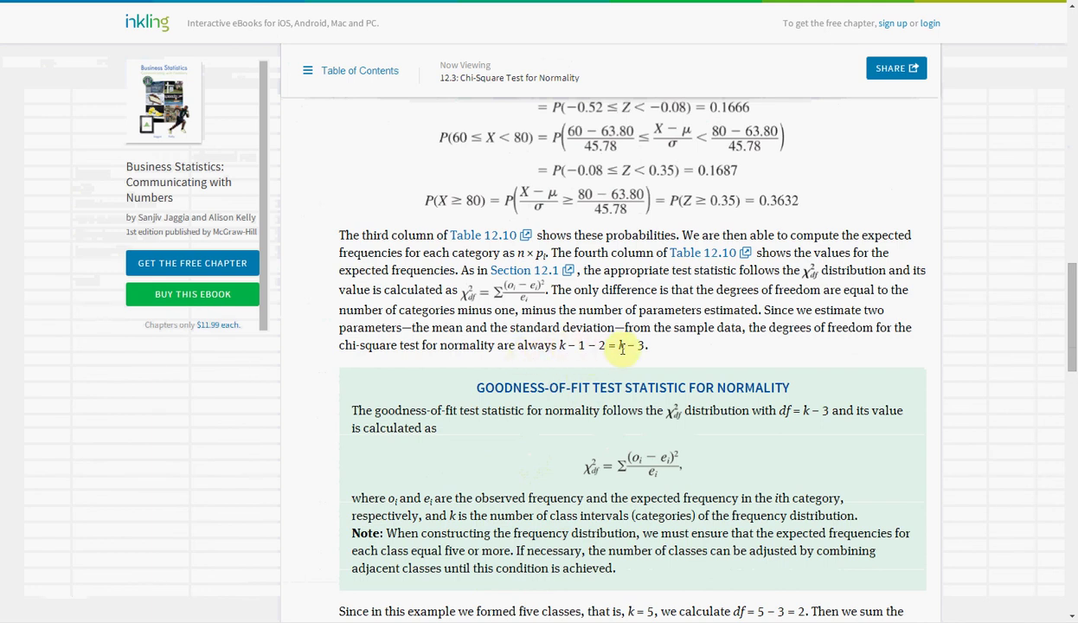
scroll(620, 350, "down", 1)
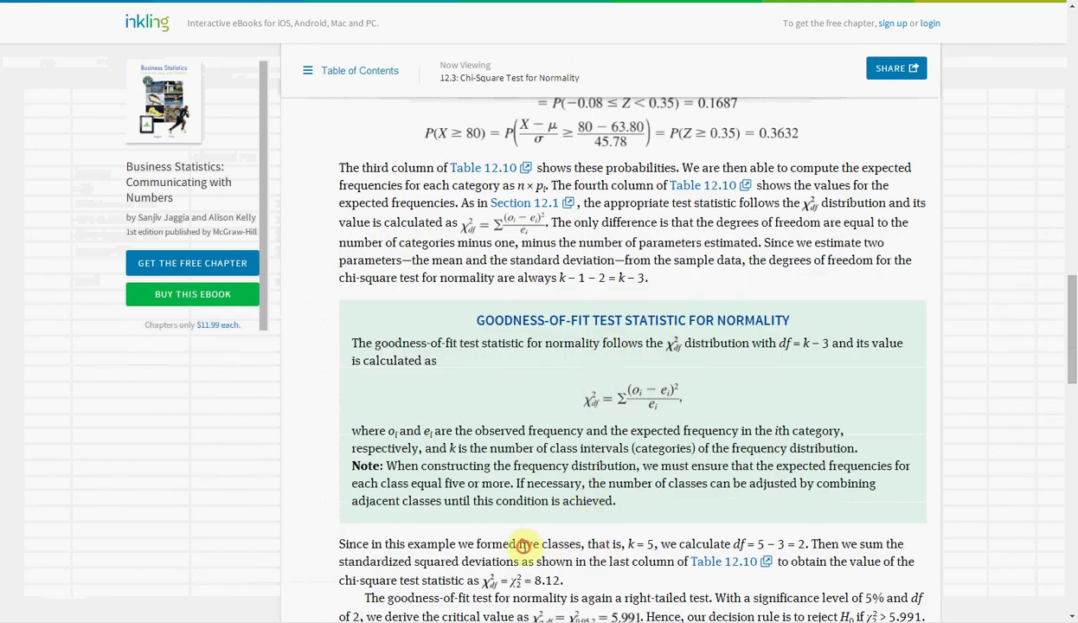
- Highlight the class count k = 5 and the subtracted 3 in the degrees-of-freedom calculation, and read the critical-value paragraph
left_click_drag(522, 546, 661, 543)
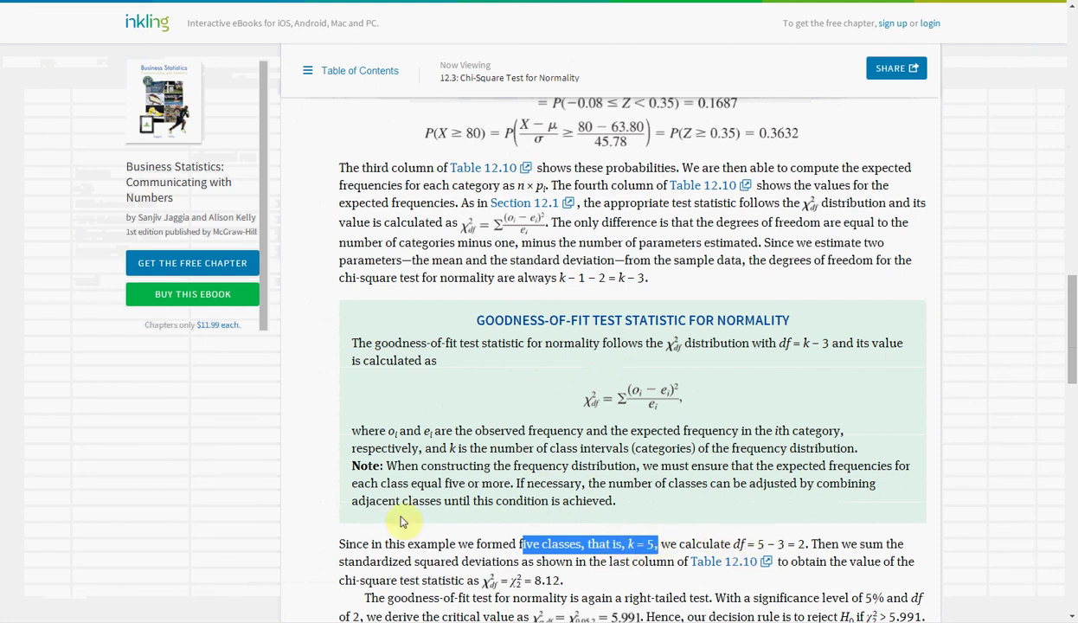
left_click(772, 543)
left_click_drag(770, 544, 783, 544)
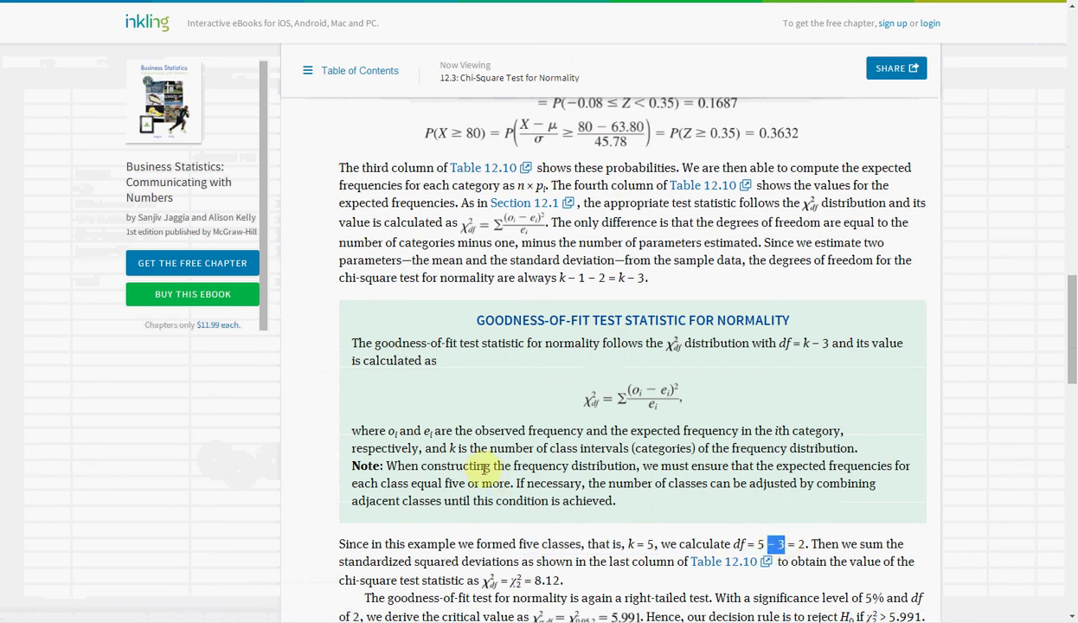
scroll(476, 460, "down", 1)
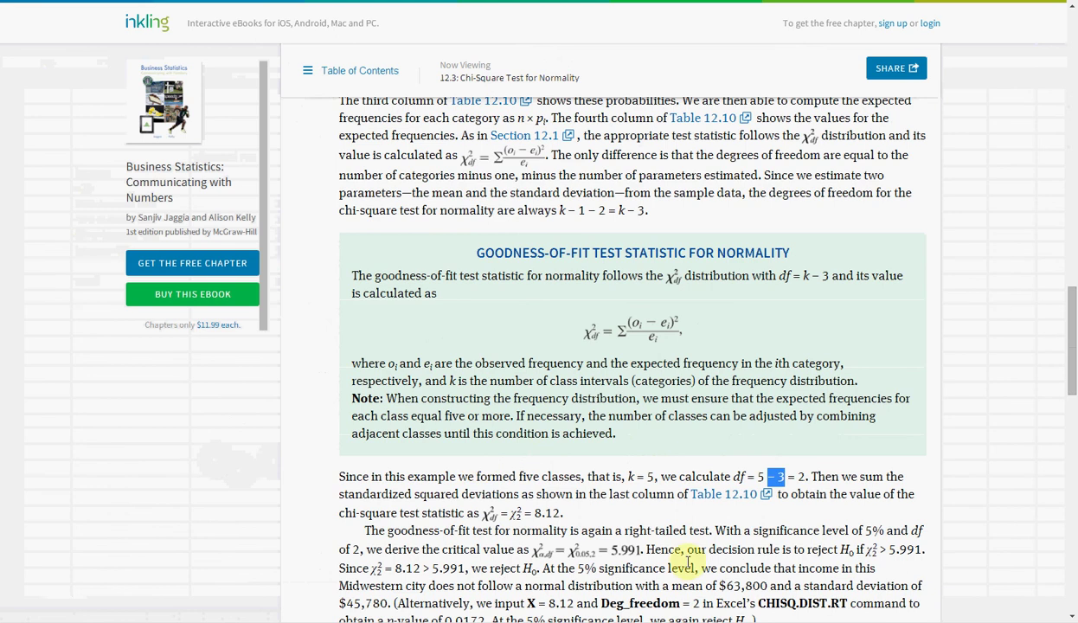
left_click(736, 495)
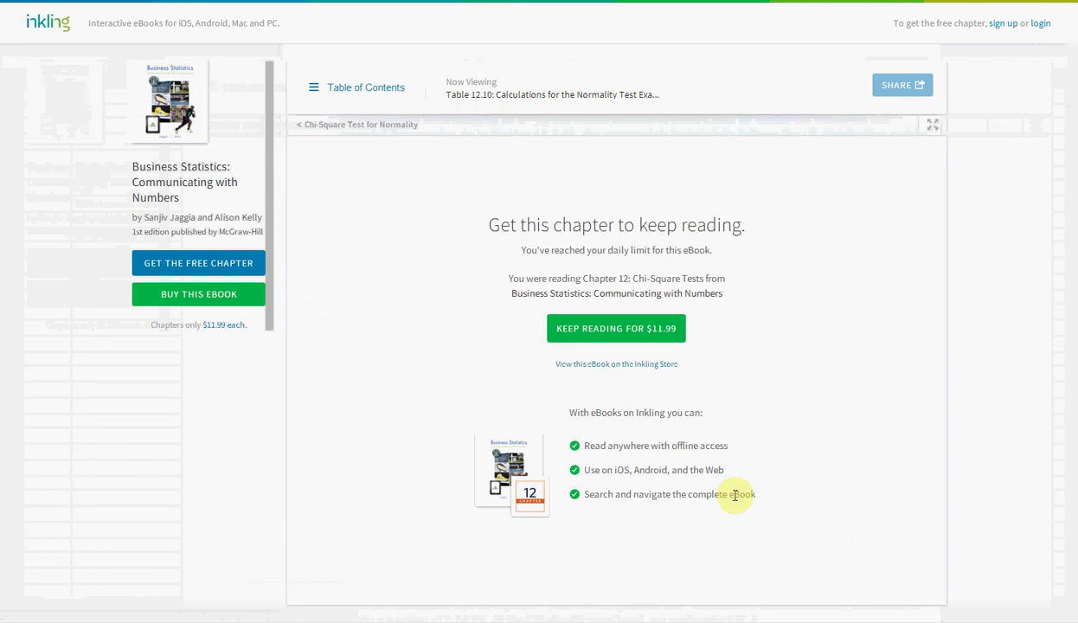
left_click(19, 3)
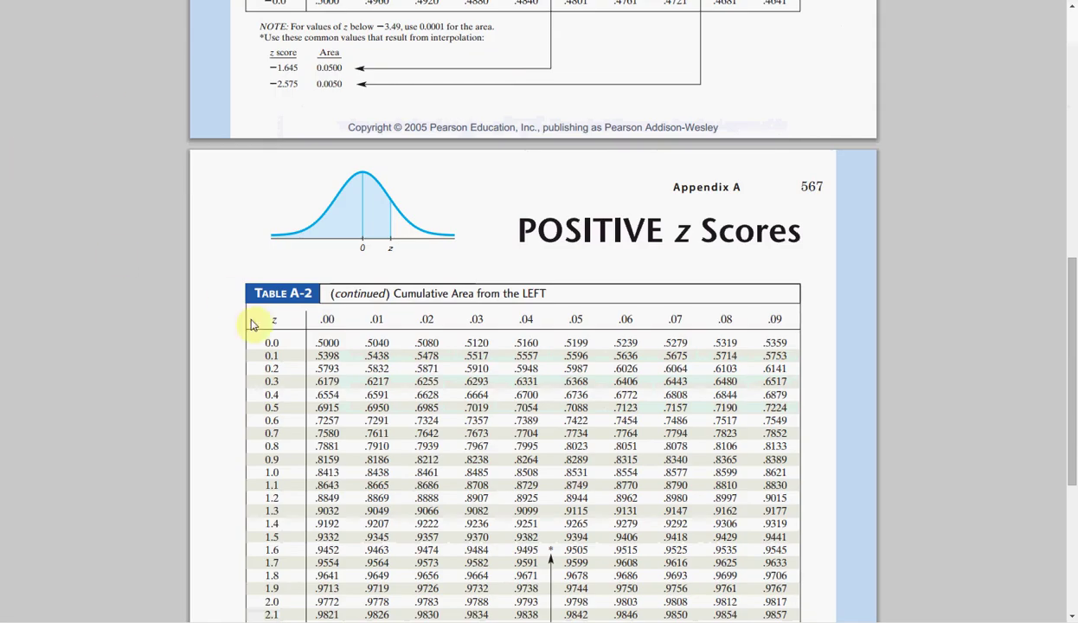
scroll(259, 333, "down", 5)
scroll(281, 350, "up", 5)
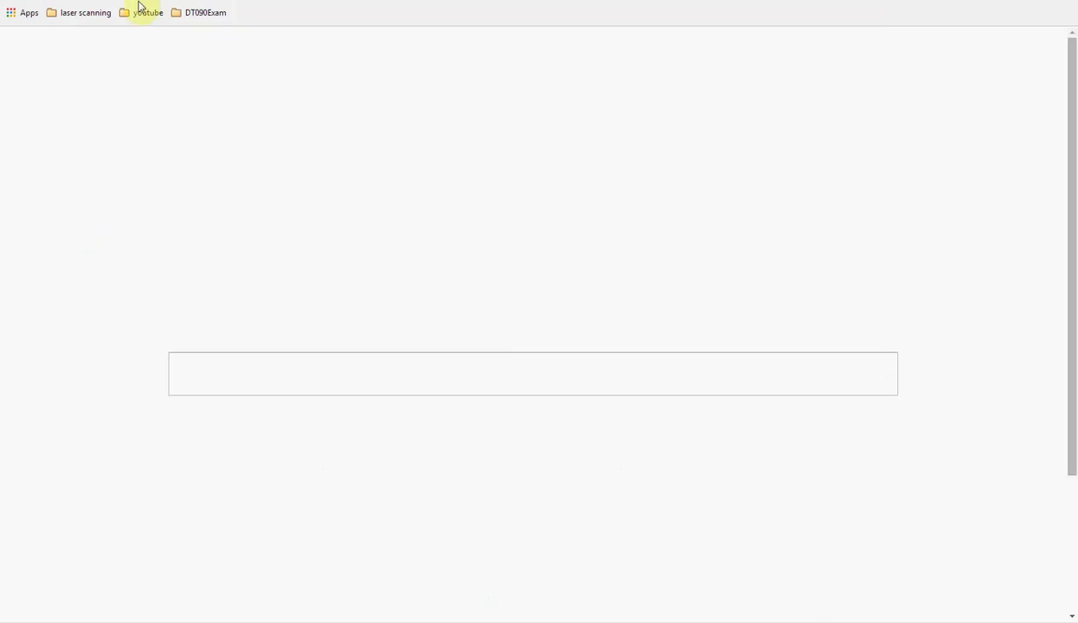
- Search the web for CHI SQUARED TABLE and open the source page of the chi square table image
type("CHI S")
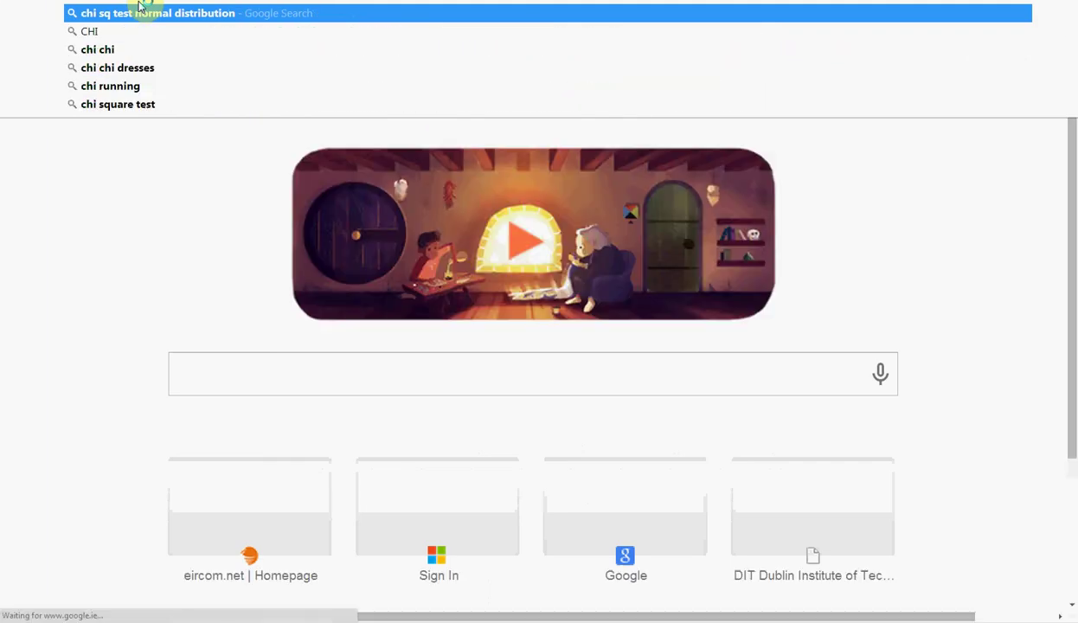
type("QUARED")
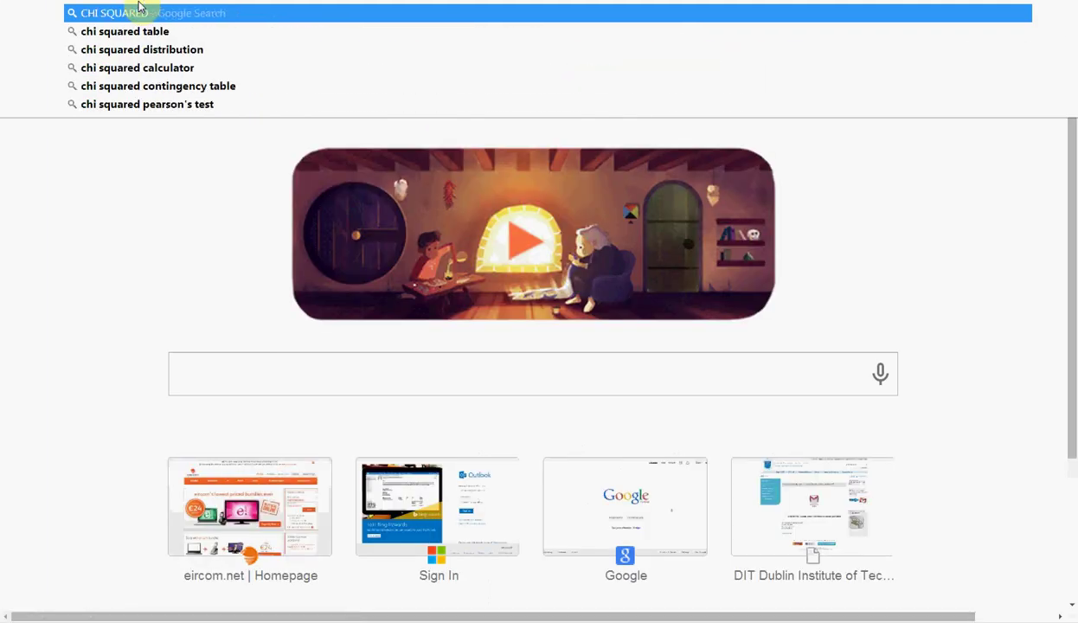
type(" TABLE")
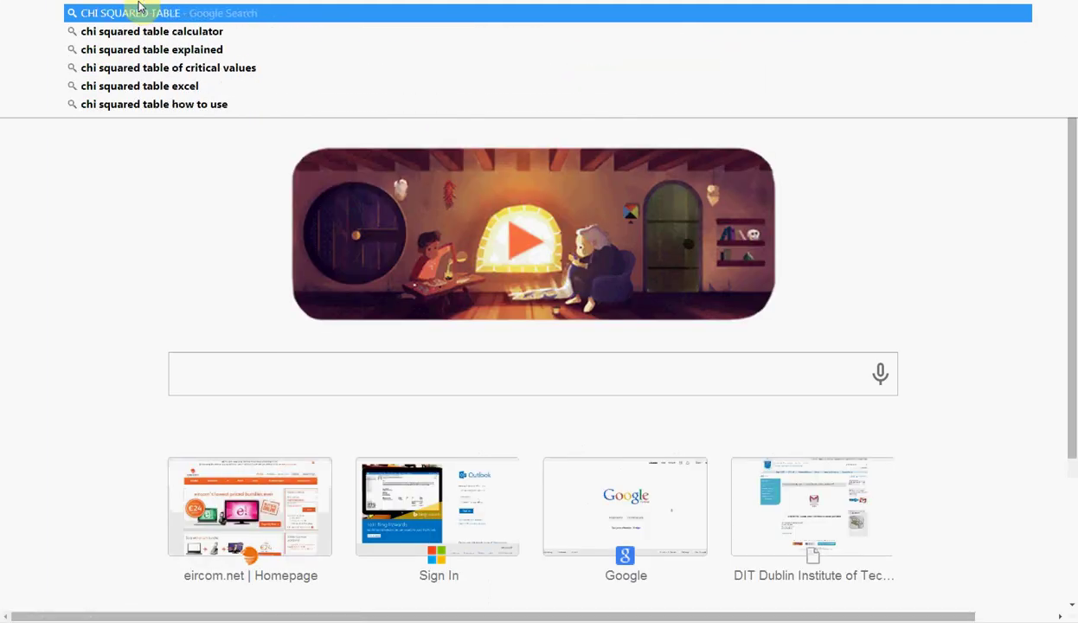
key("Return")
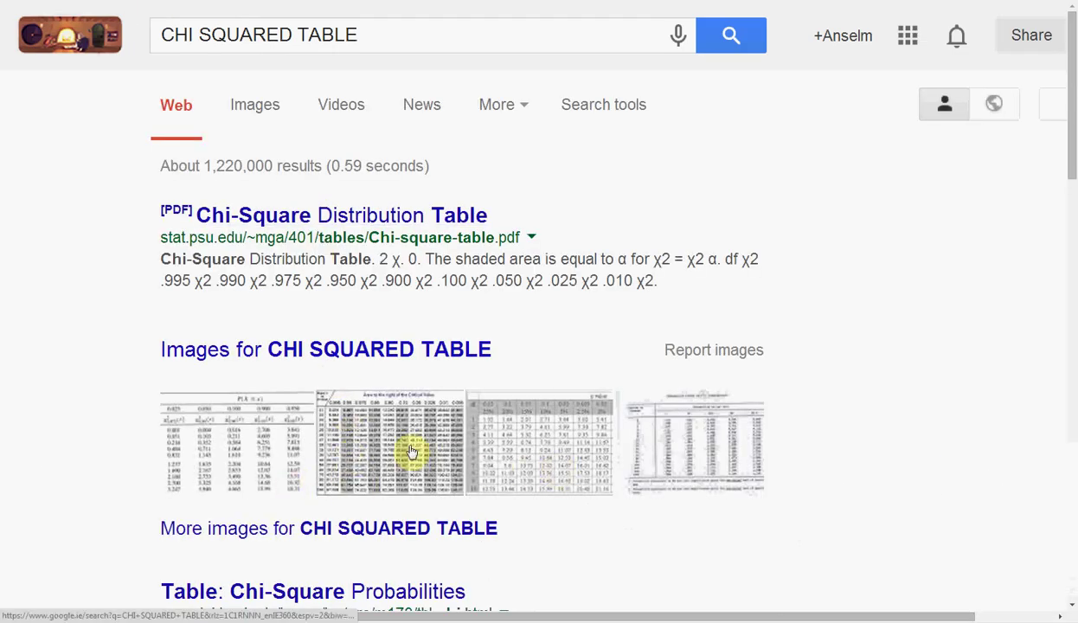
left_click(386, 444)
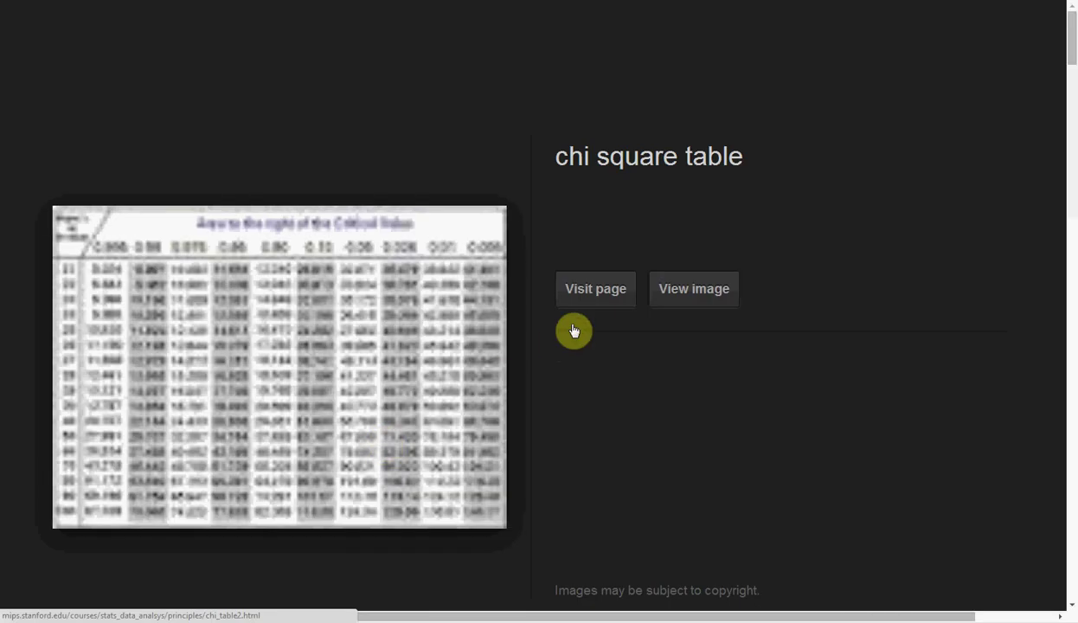
left_click(594, 295)
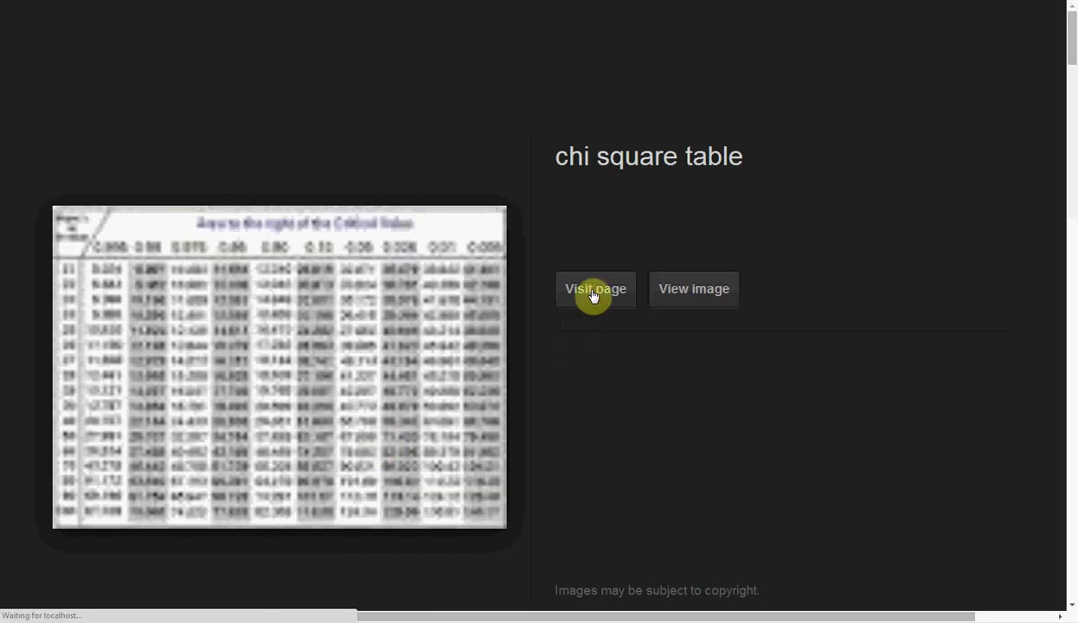
left_click(593, 295)
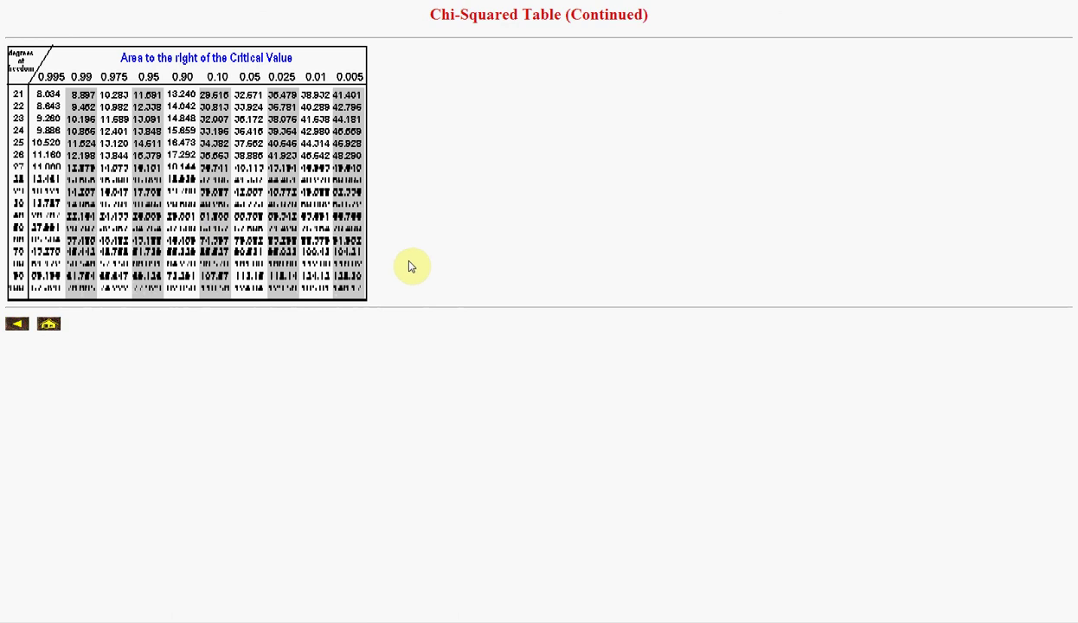
- Enlarge the page to 125%, go to the preceding chi-squared table page and look up the 0.05 critical value for 2 degrees of freedom
key("ctrl+plus")
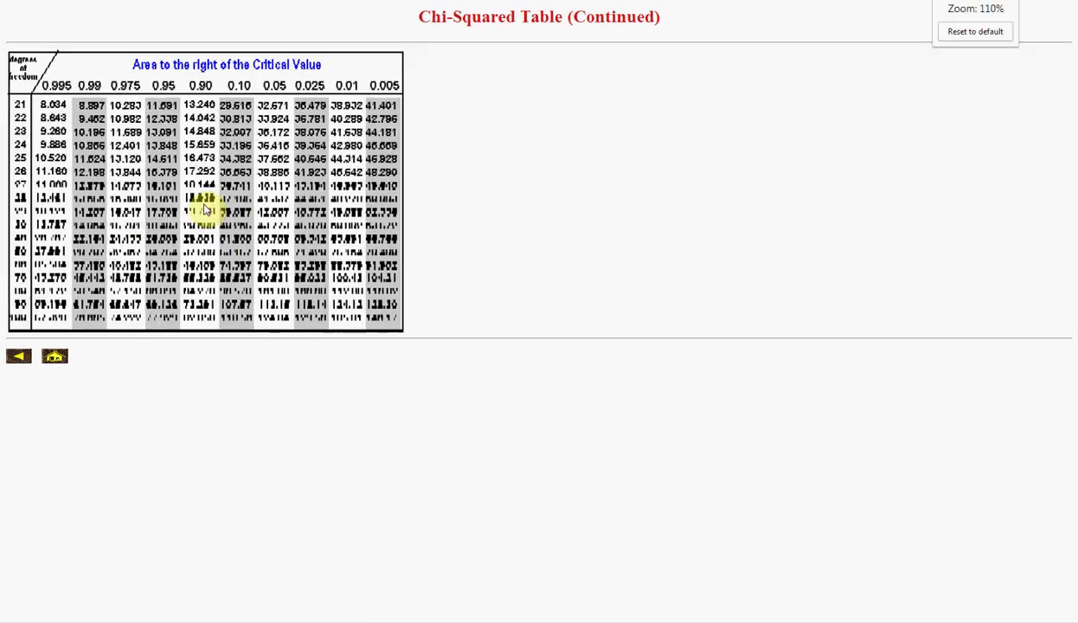
key("ctrl+plus")
key("ctrl+plus")
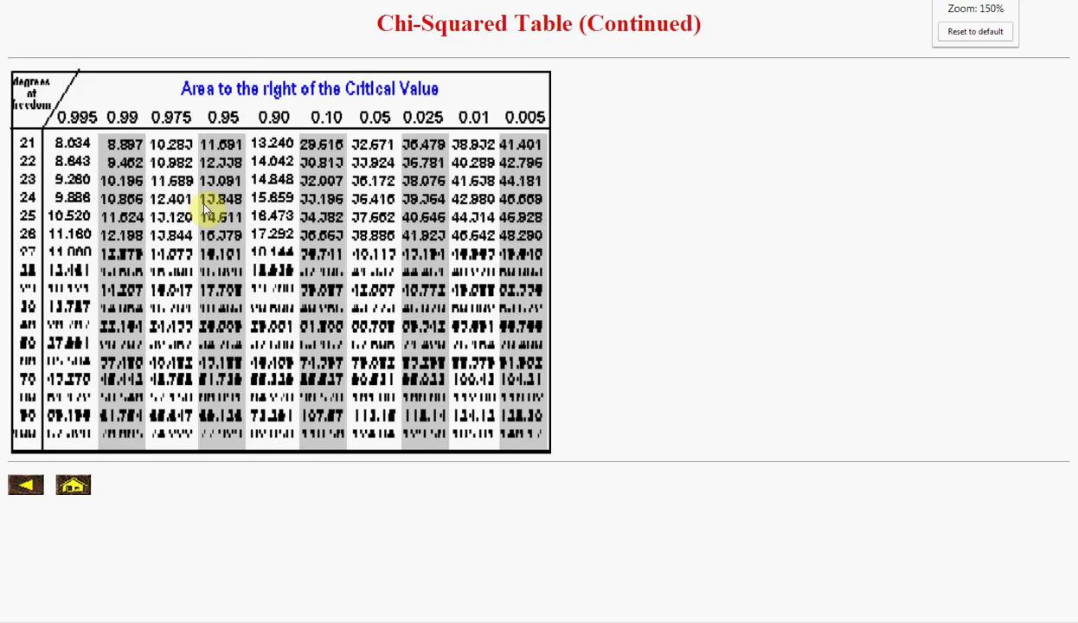
key("ctrl+plus")
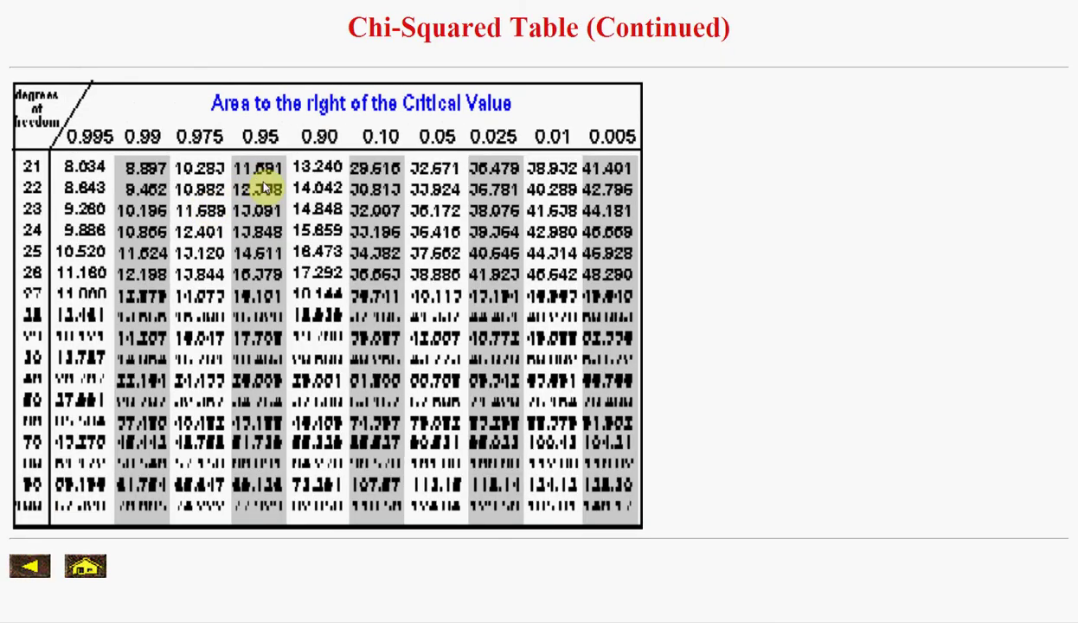
key("ctrl+minus")
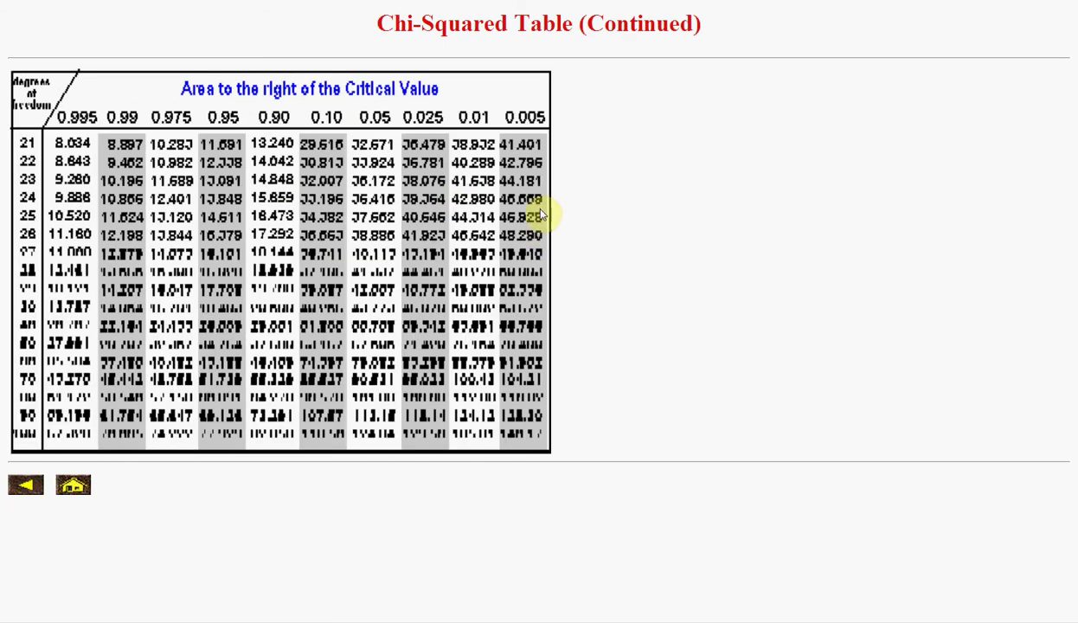
key("ctrl+minus")
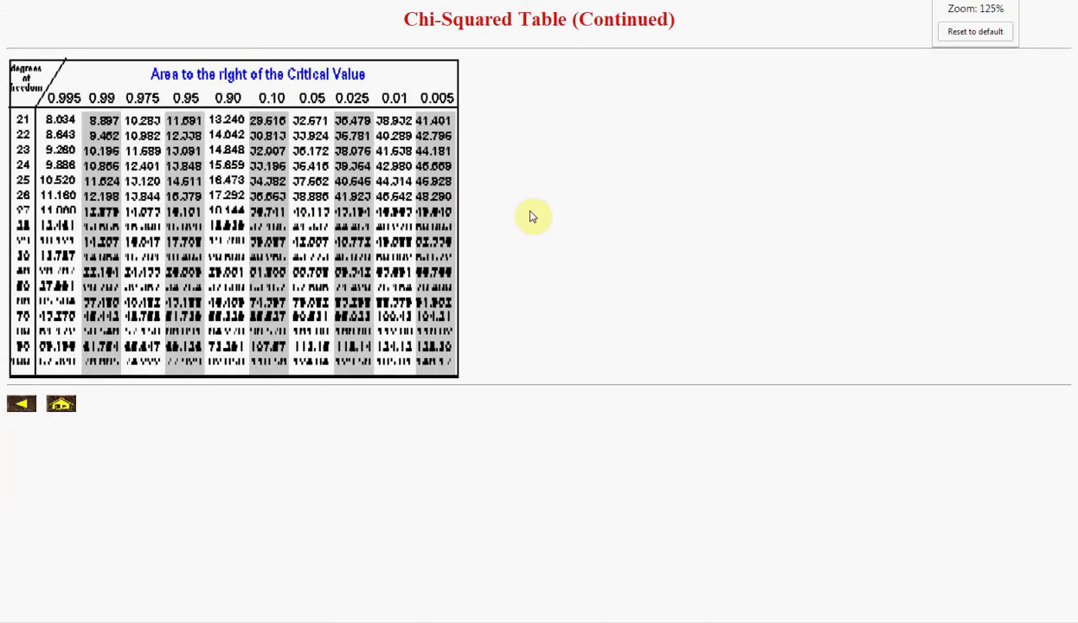
left_click(19, 404)
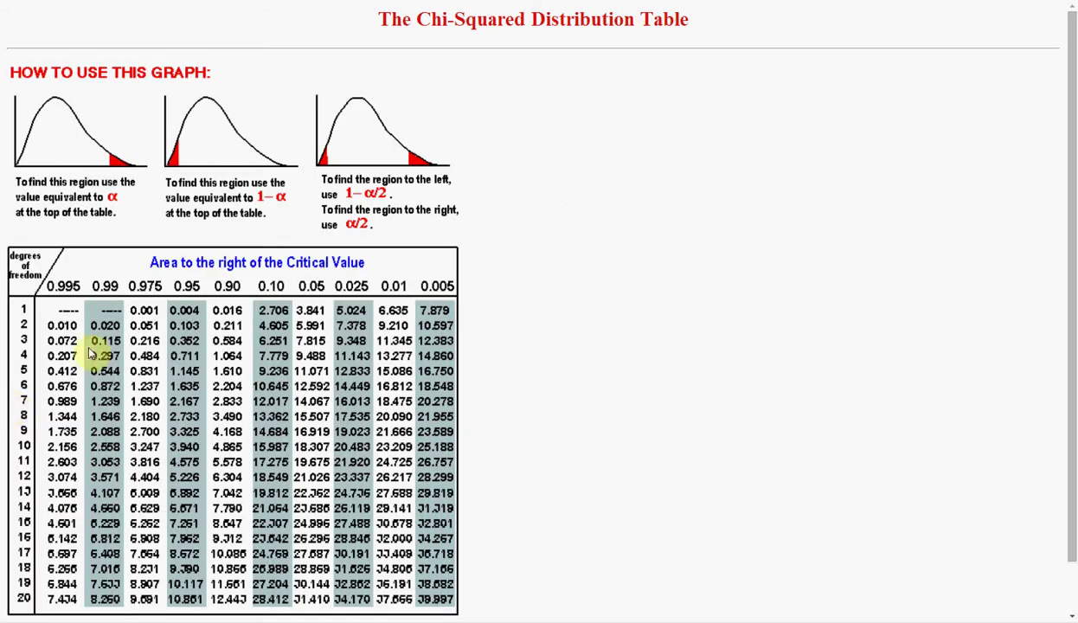
scroll(109, 319, "down", 2)
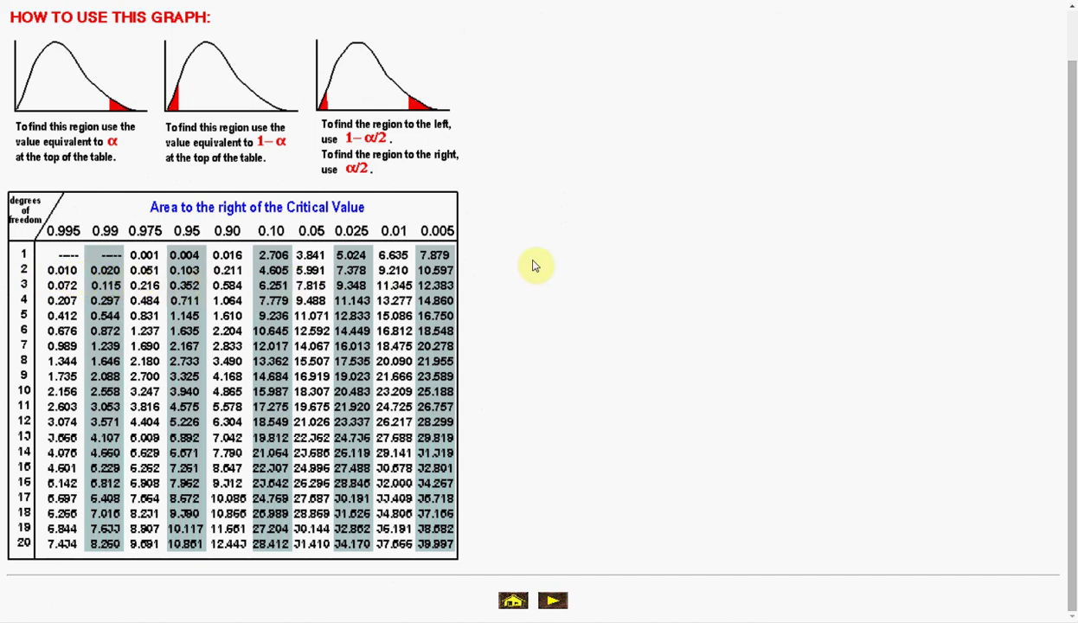
- Return to the e-book's normality test section and review the Table 12.9 household incomes, sample mean, standard deviation and hypotheses
key("alt+Tab")
key("alt+Tab")
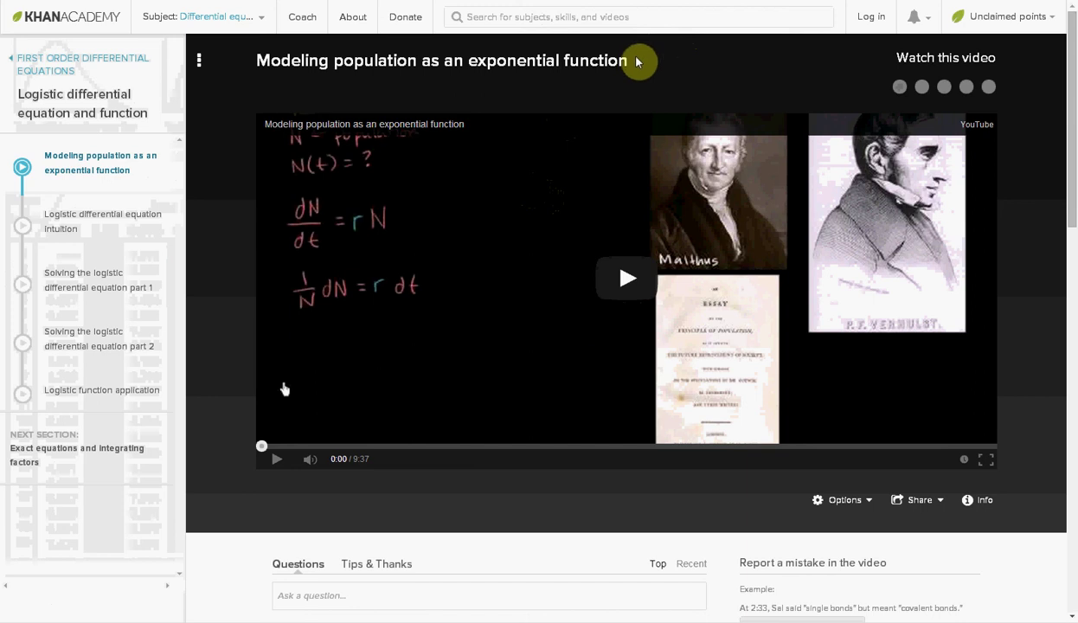
key("alt+Tab")
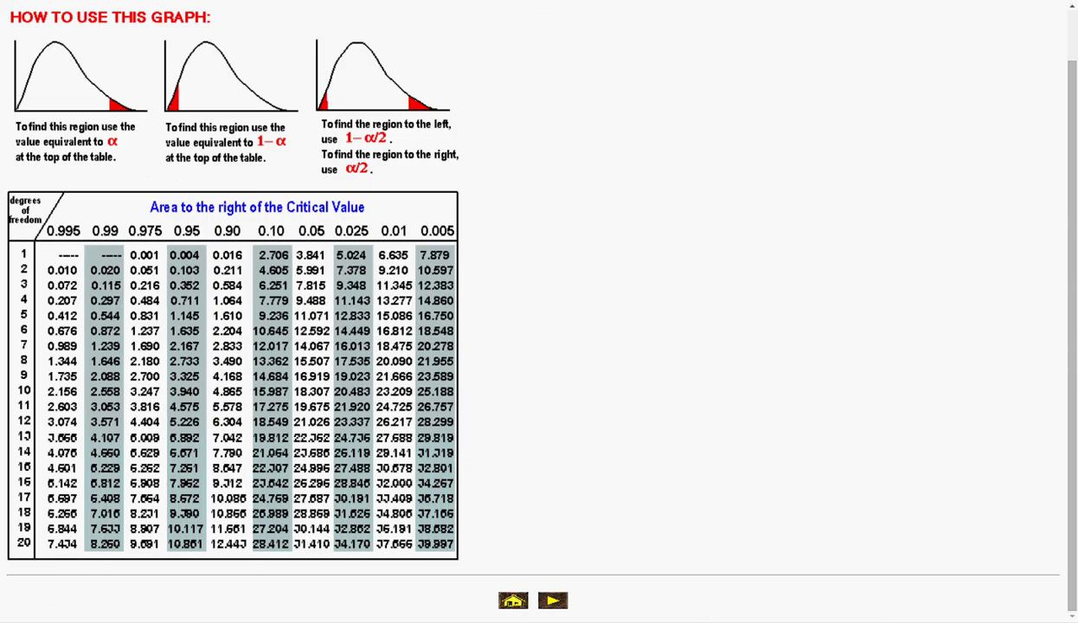
key("alt+Tab")
key("alt+Tab")
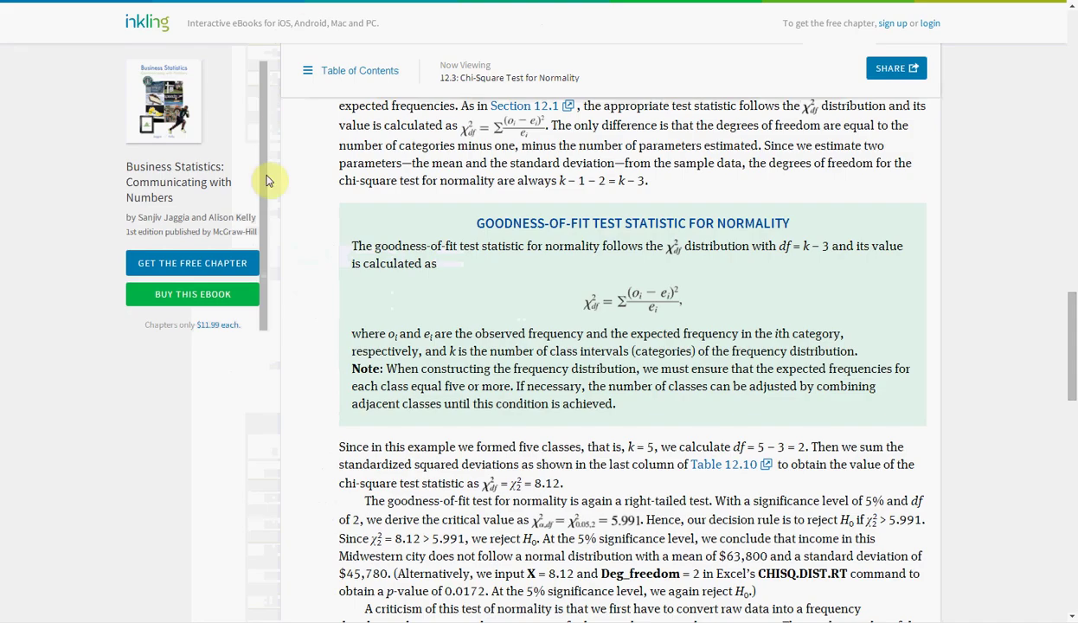
scroll(355, 267, "up", 6)
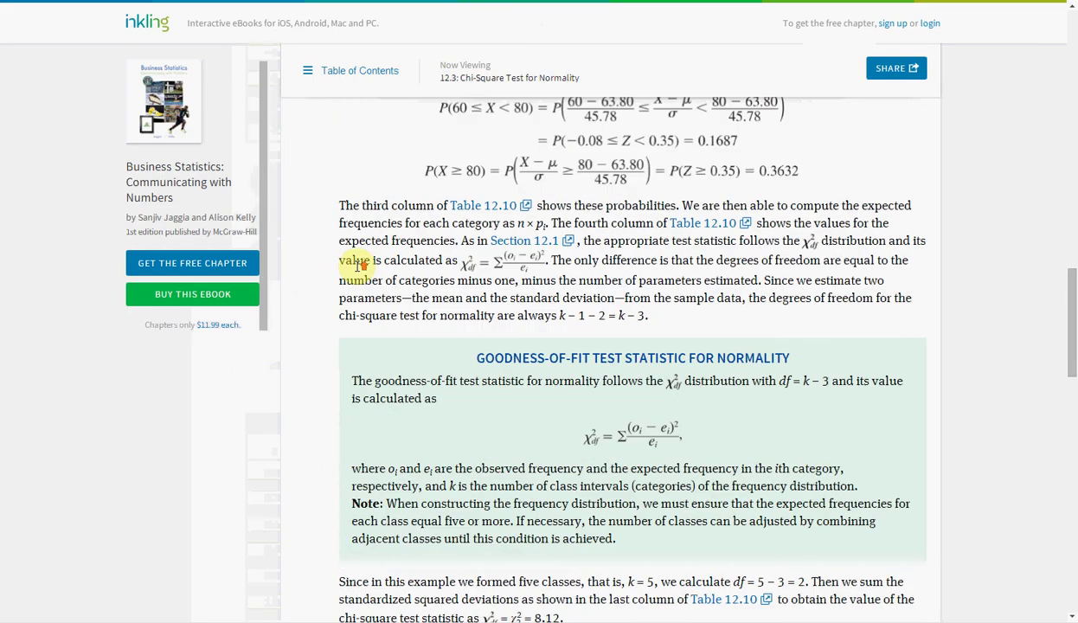
scroll(373, 254, "up", 5)
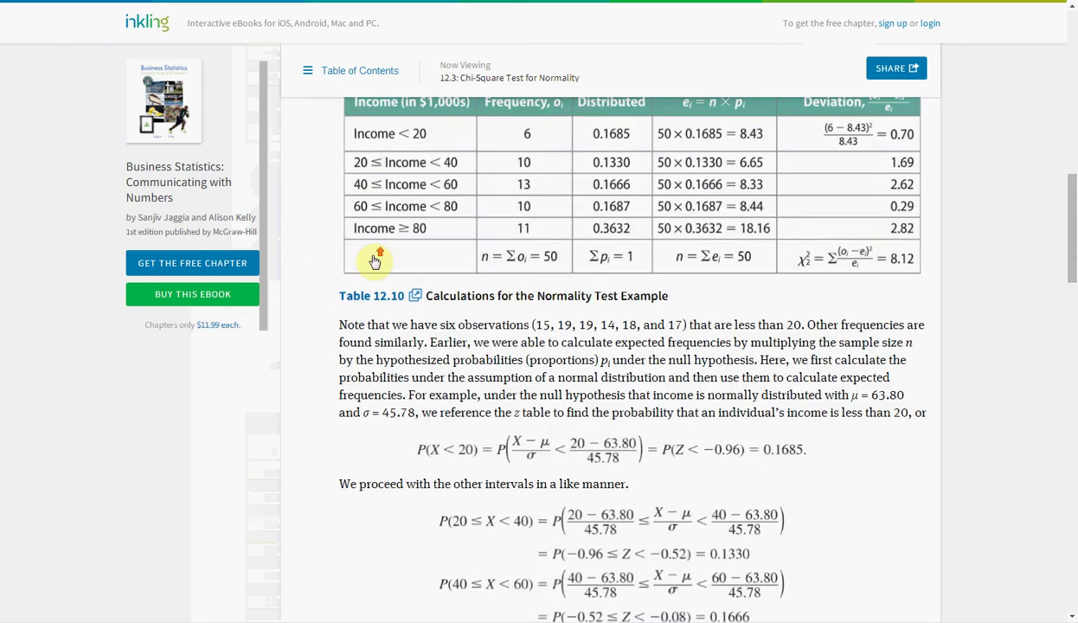
scroll(373, 254, "up", 4)
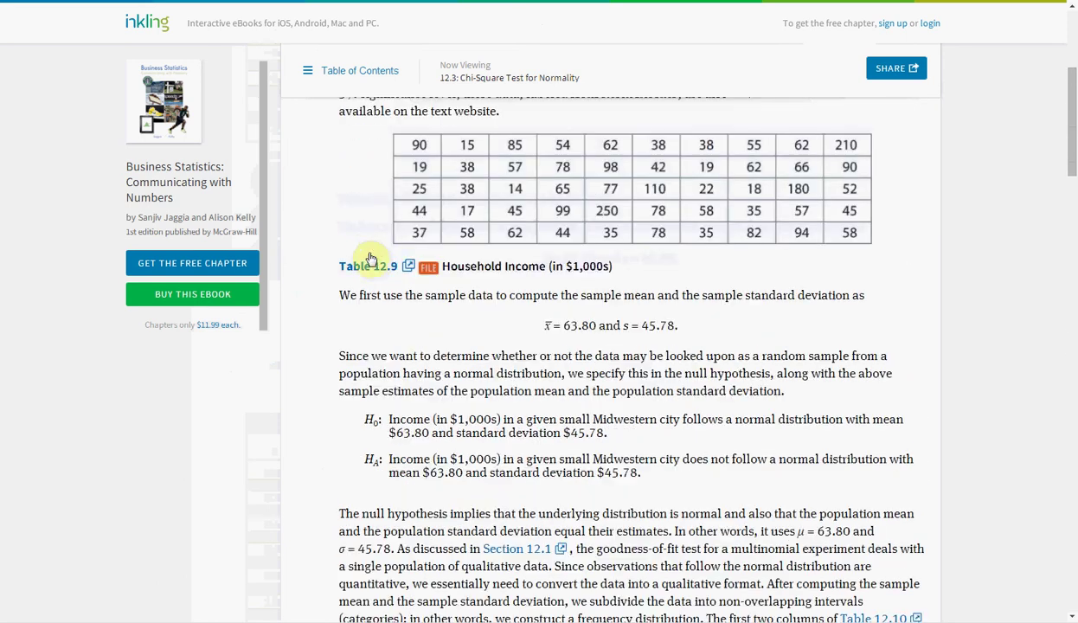
- Review the e-book's Table 12.10 calculations and the normal probability calculations for each income interval
scroll(367, 250, "down", 1)
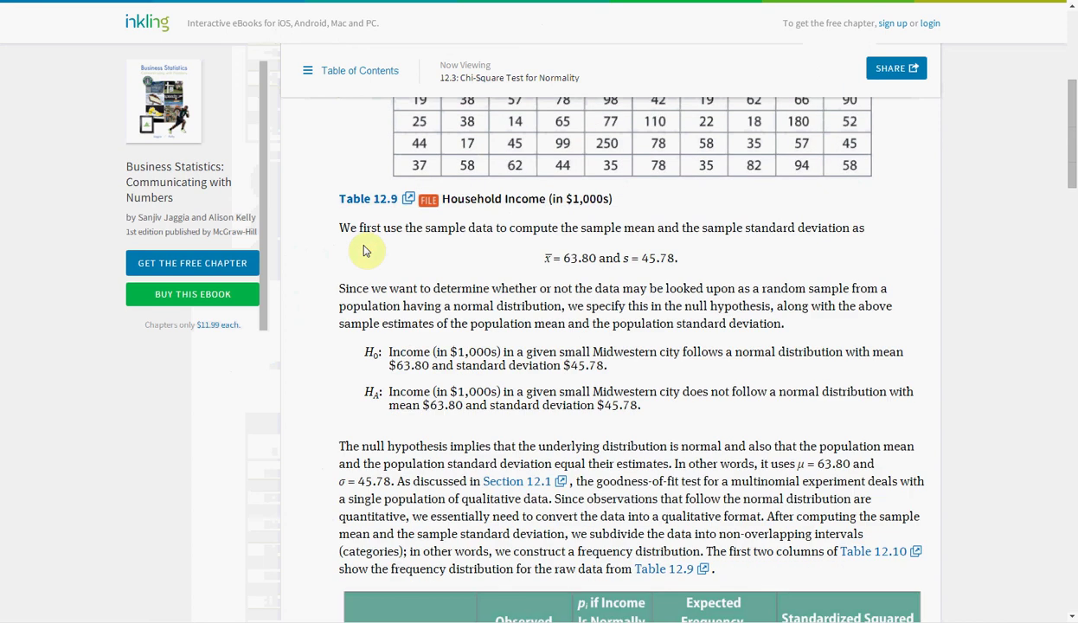
scroll(363, 251, "down", 6)
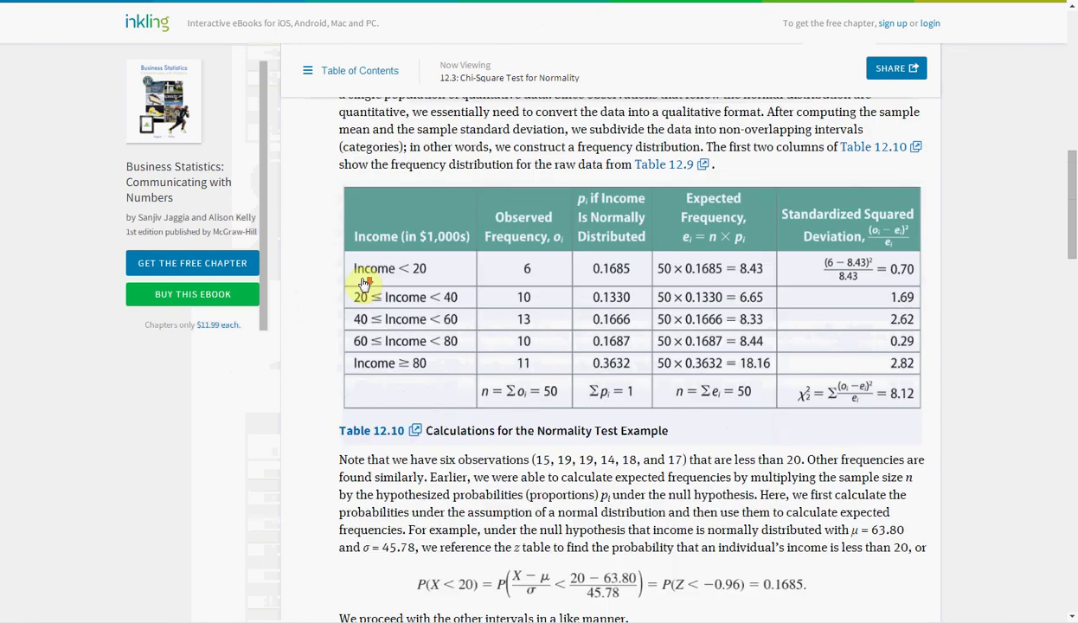
scroll(364, 282, "down", 2)
scroll(364, 278, "down", 4)
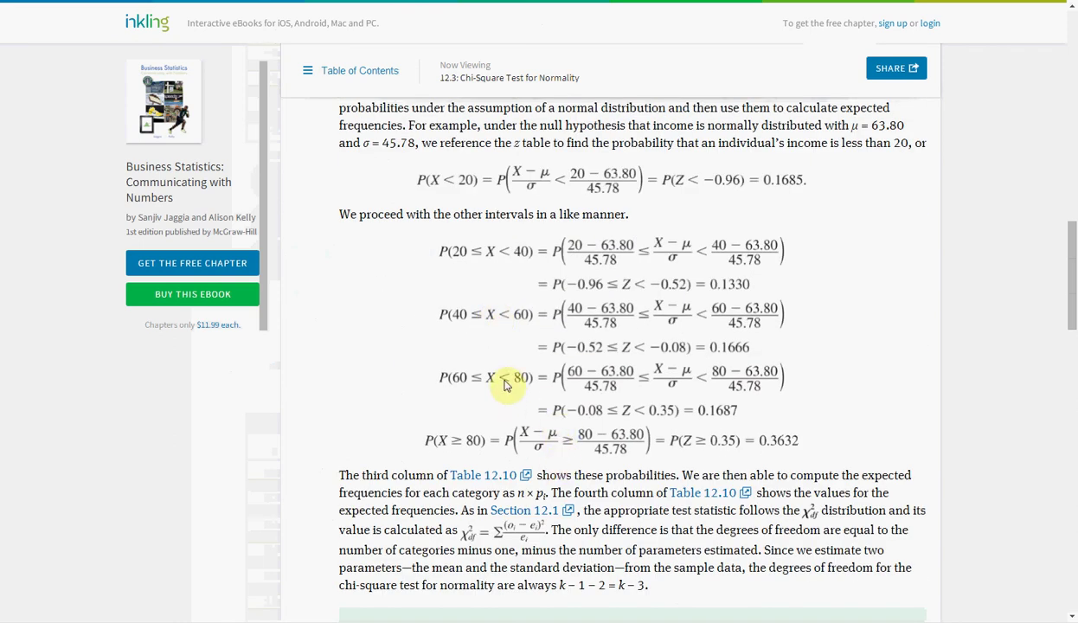
- Read the e-book's goodness-of-fit test statistic for normality and highlight the significance level and df used for the critical value
scroll(489, 338, "down", 4)
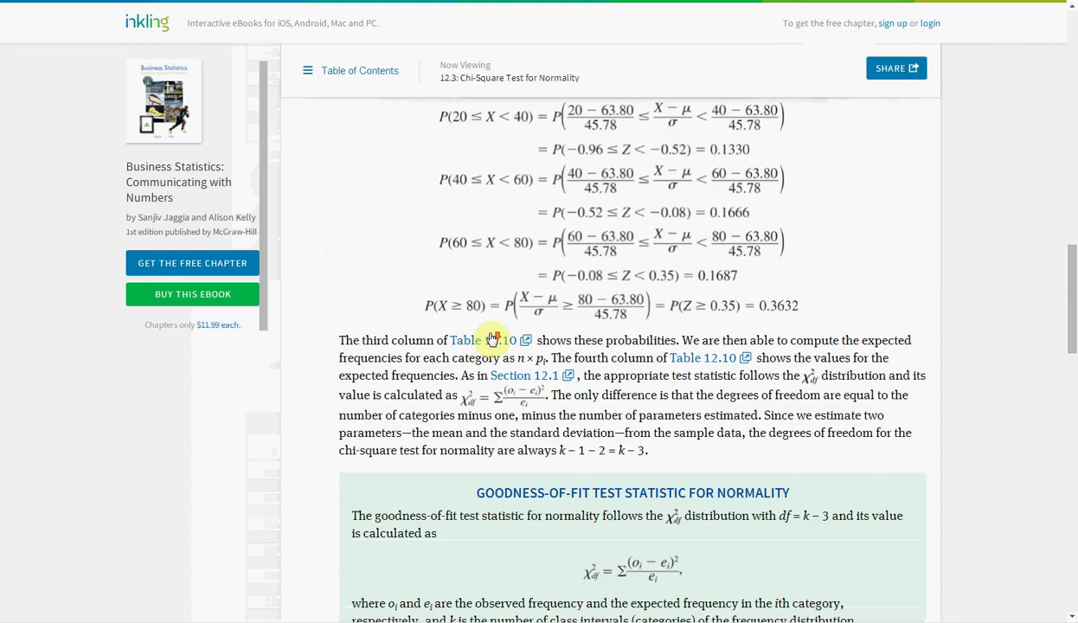
scroll(489, 339, "down", 2)
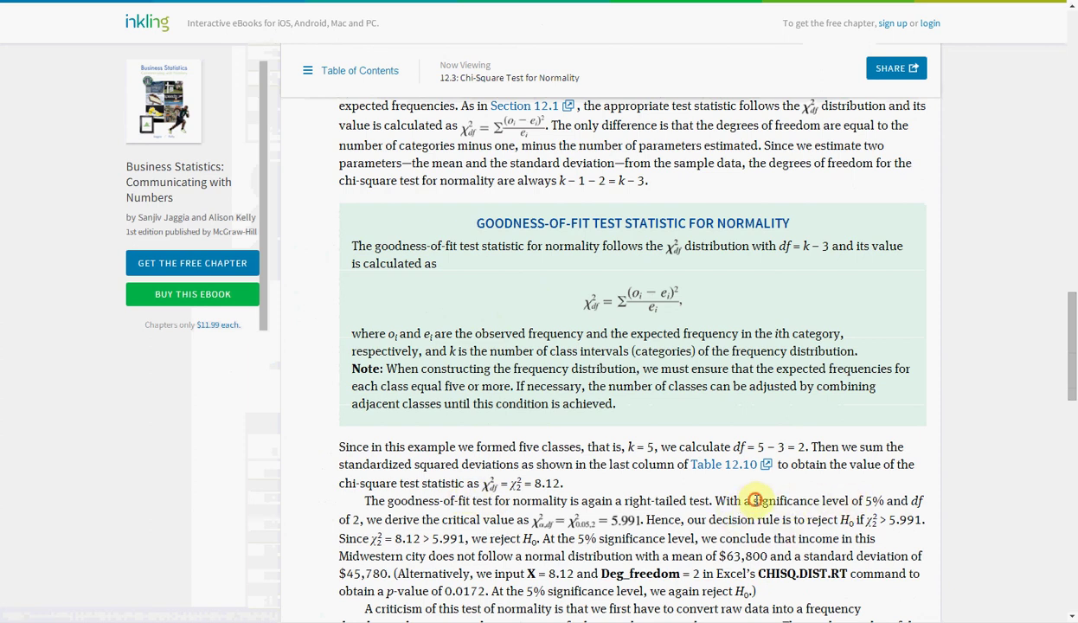
left_click_drag(753, 500, 924, 501)
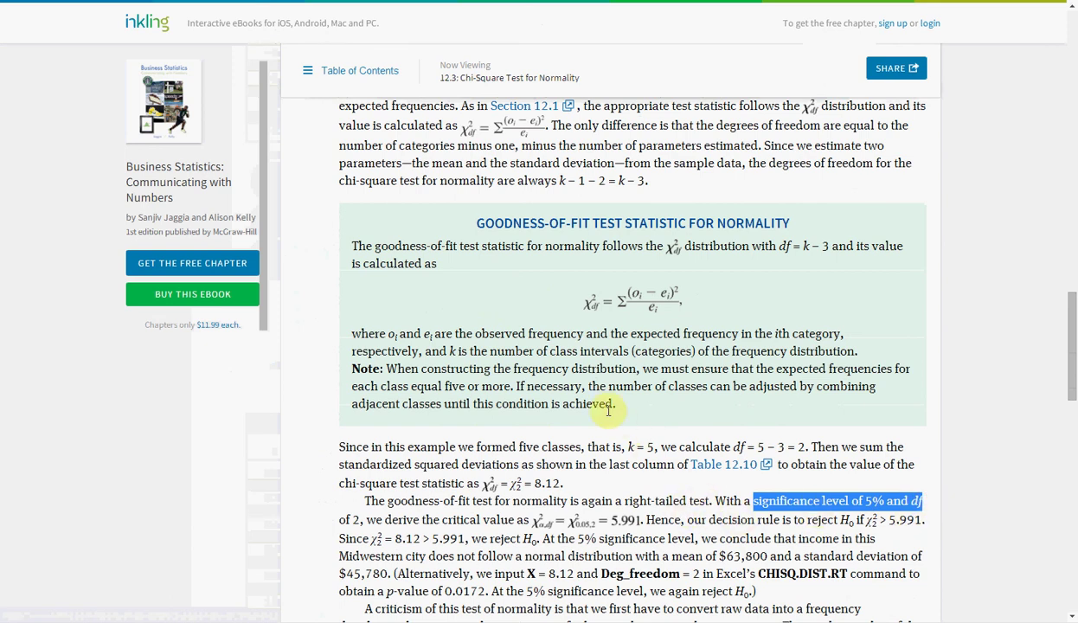
- Switch to the chi-square table page and look up the critical value for 0.05 with 2 degrees of freedom
key("alt+Tab")
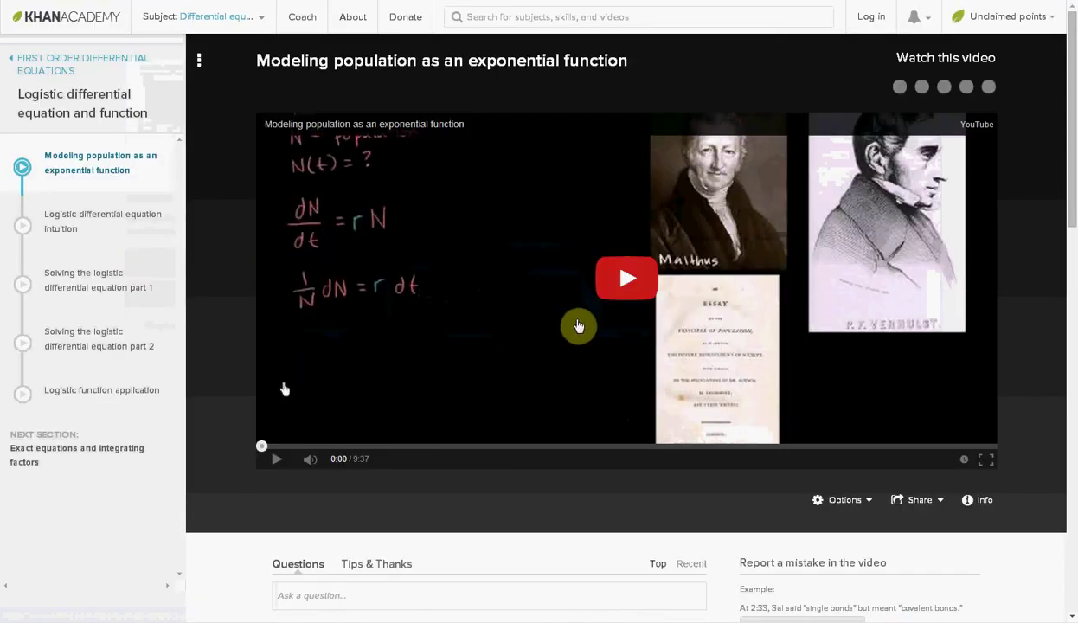
key("alt+Tab")
key("alt+Tab")
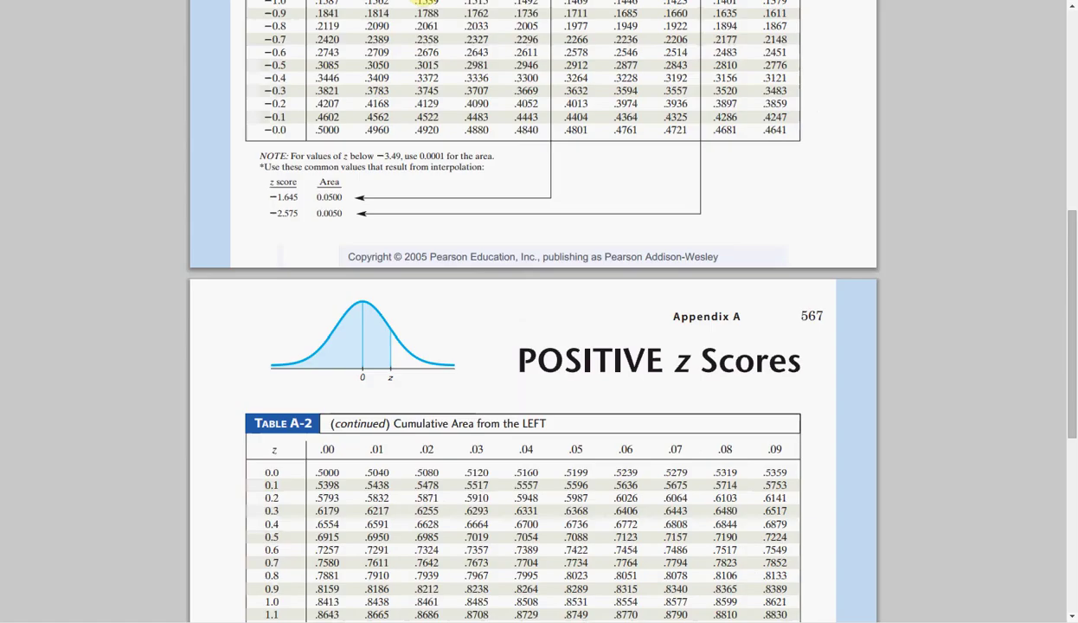
key("alt+Tab")
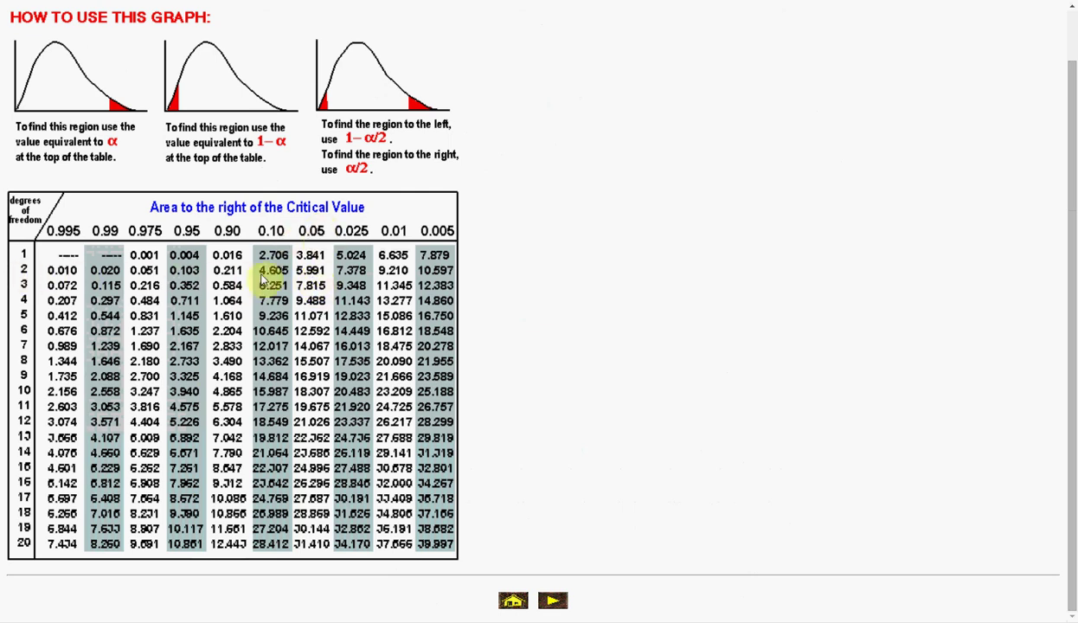
- Switch to the Excel worksheet and enter "Critical value 5.991" in cell C18
key("alt+Tab")
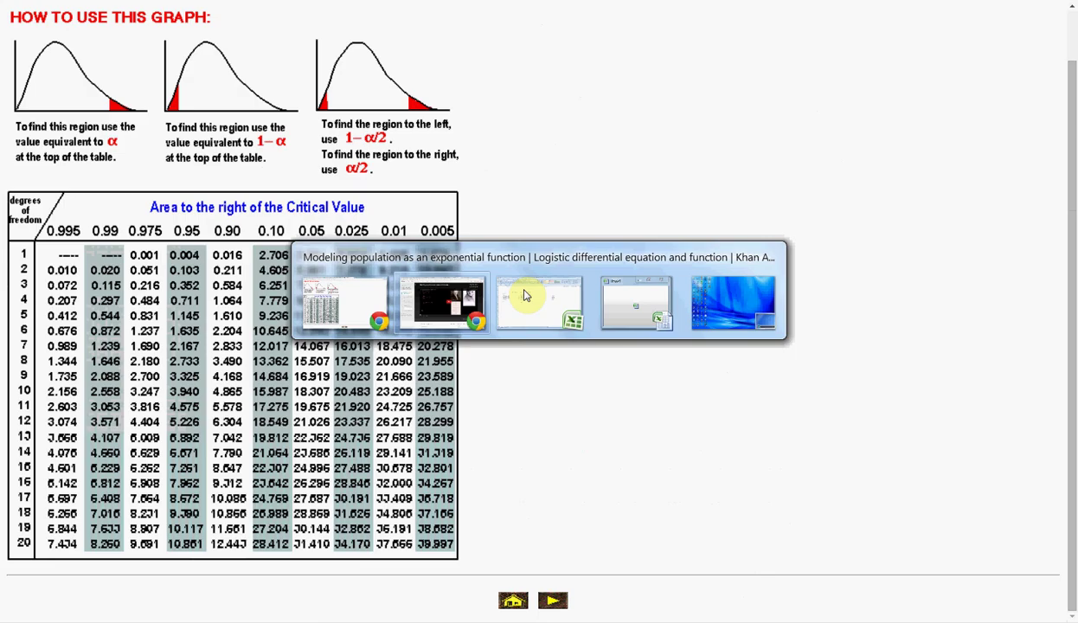
left_click(524, 296)
left_click(256, 355)
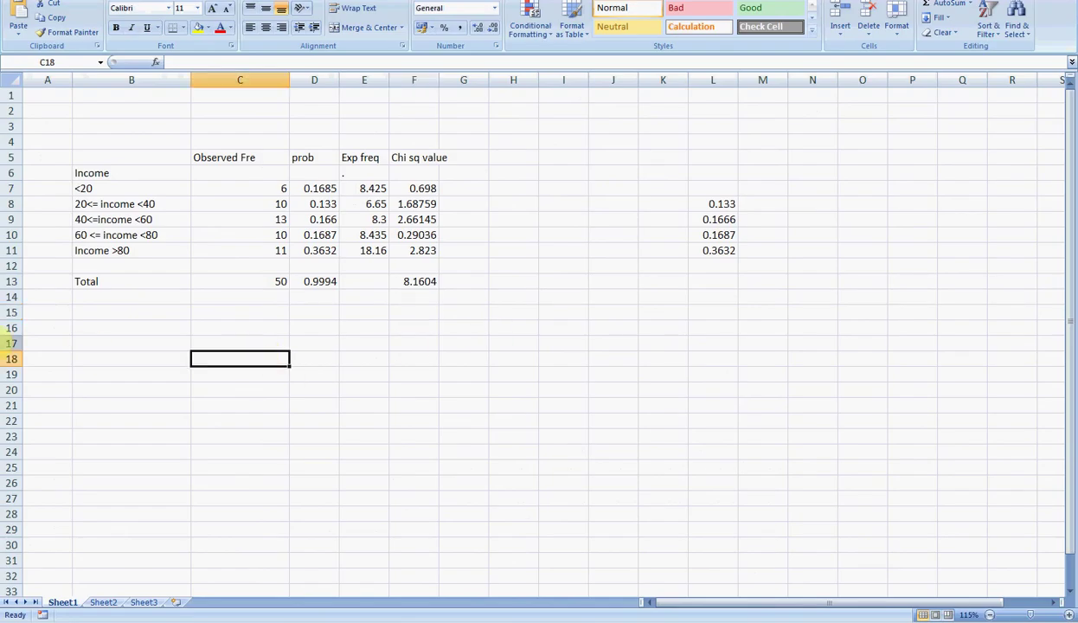
type("cR")
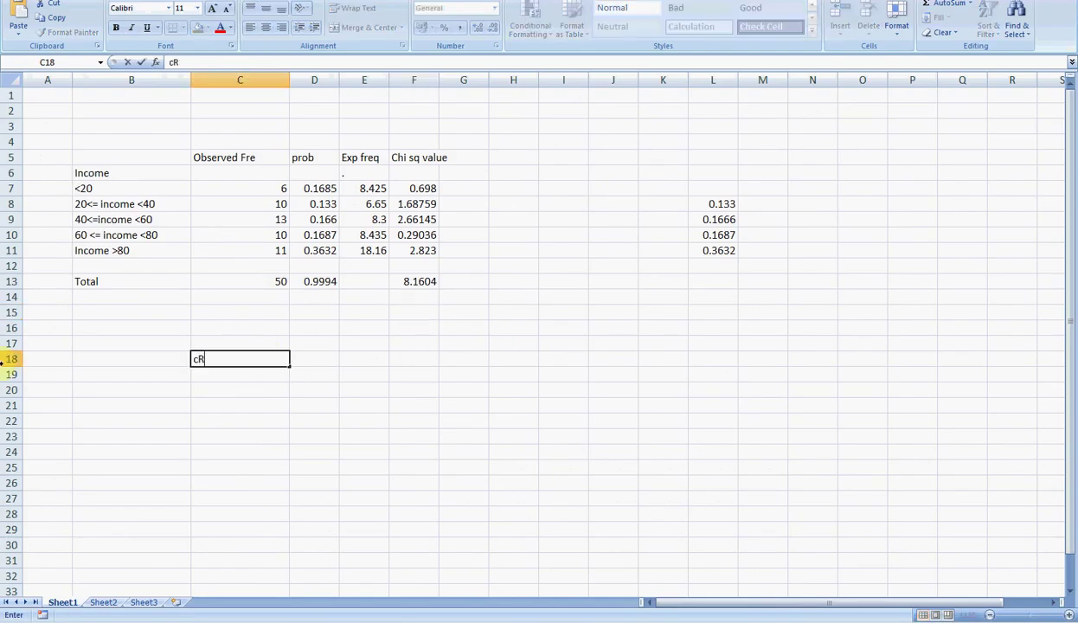
type("ITICAL va")
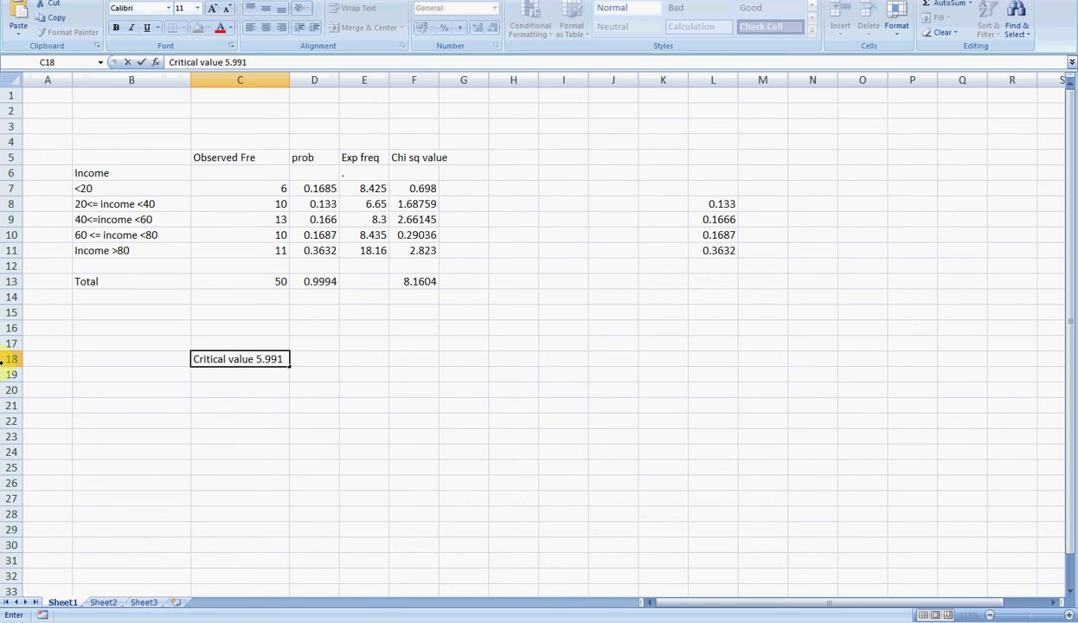
key("Return")
key("Return")
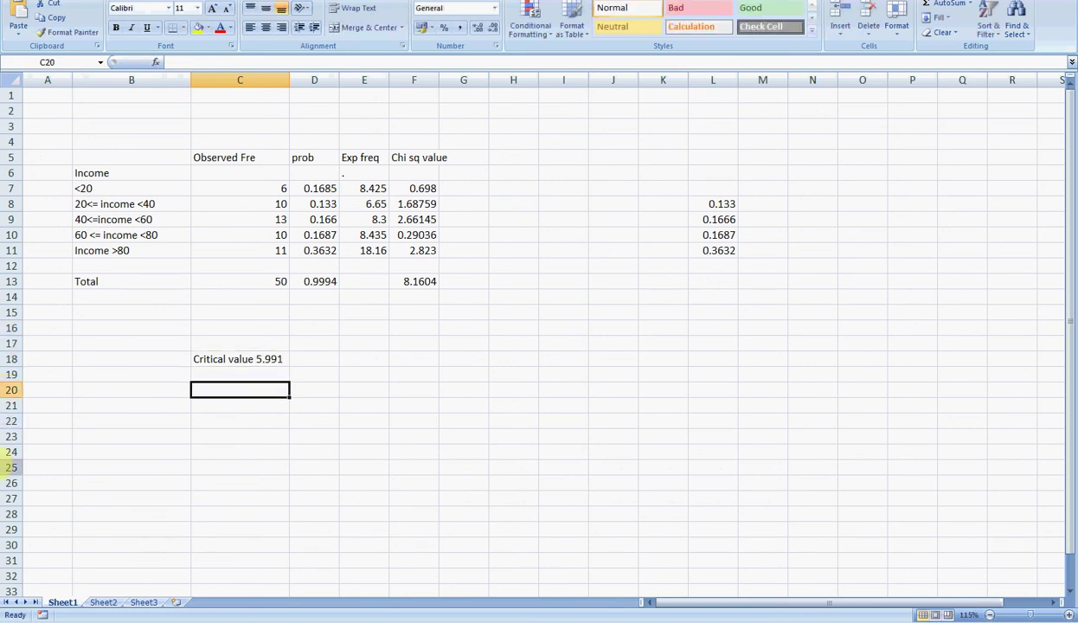
- Enter in C20 "Conclusion Our total chi sq value is 8.1604 which is larger than the critical value of 5.991 therefore we have reason to reject Ho"
type("Conclusion Our total chi sq")
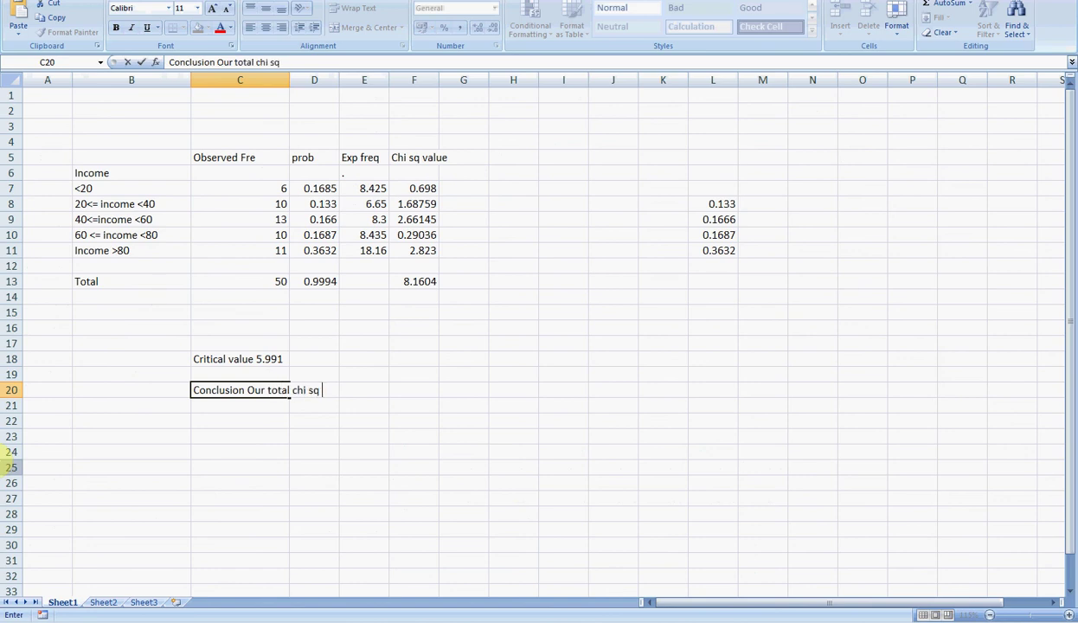
type("8.16")
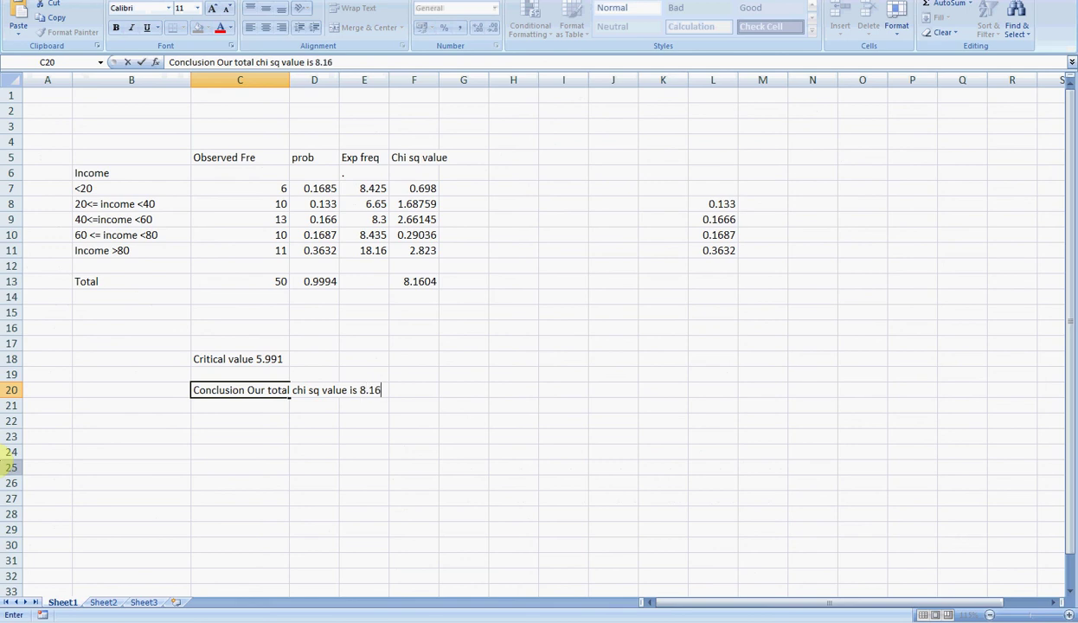
type("04 which is la")
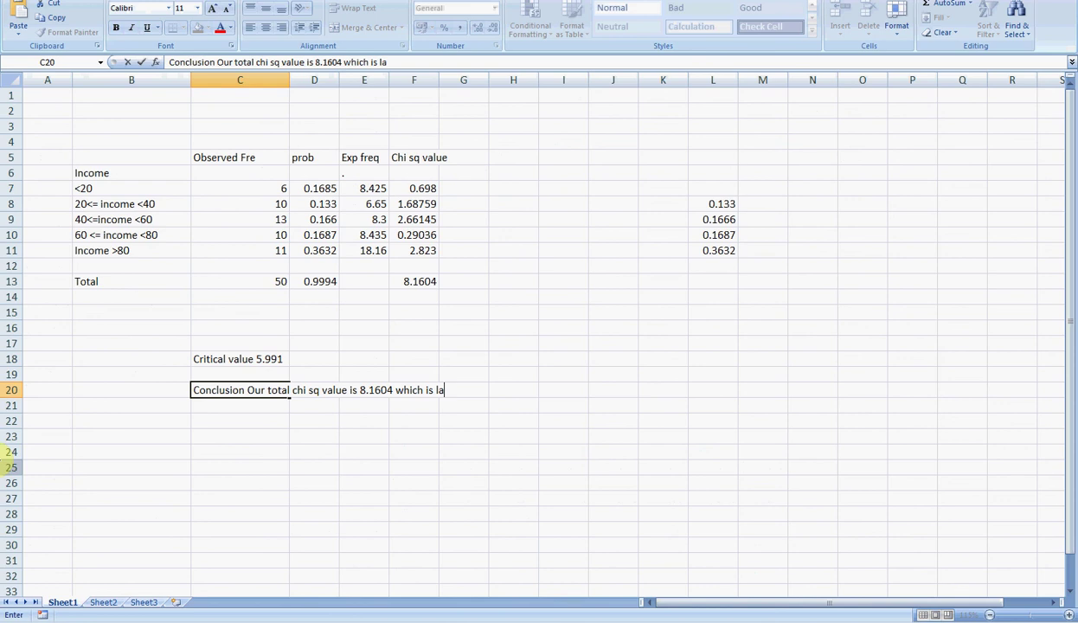
type("rger than the c")
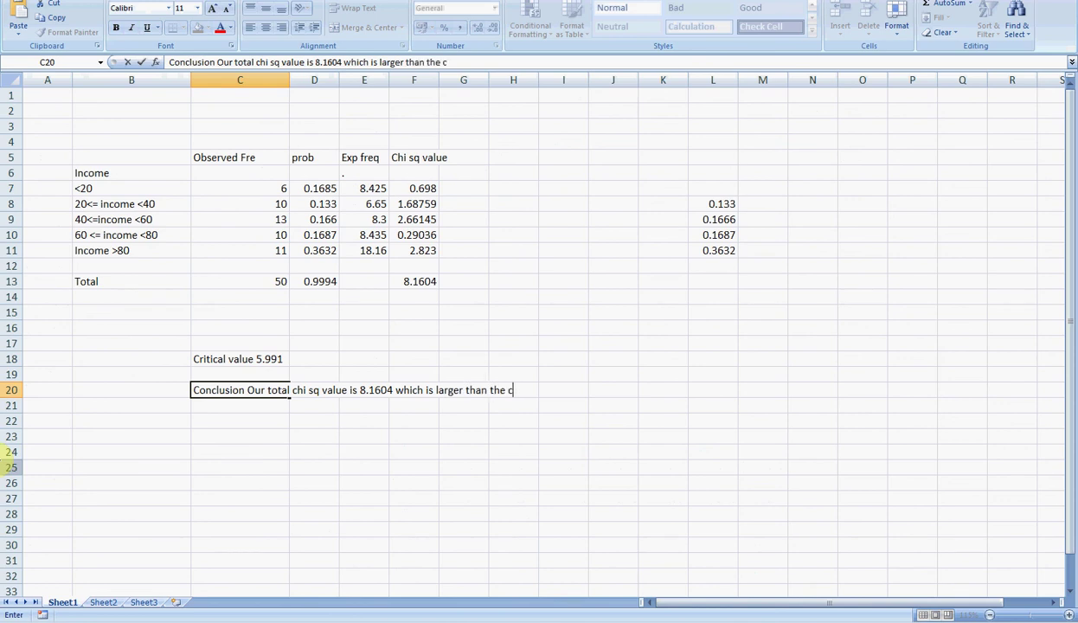
type("ritical value of ")
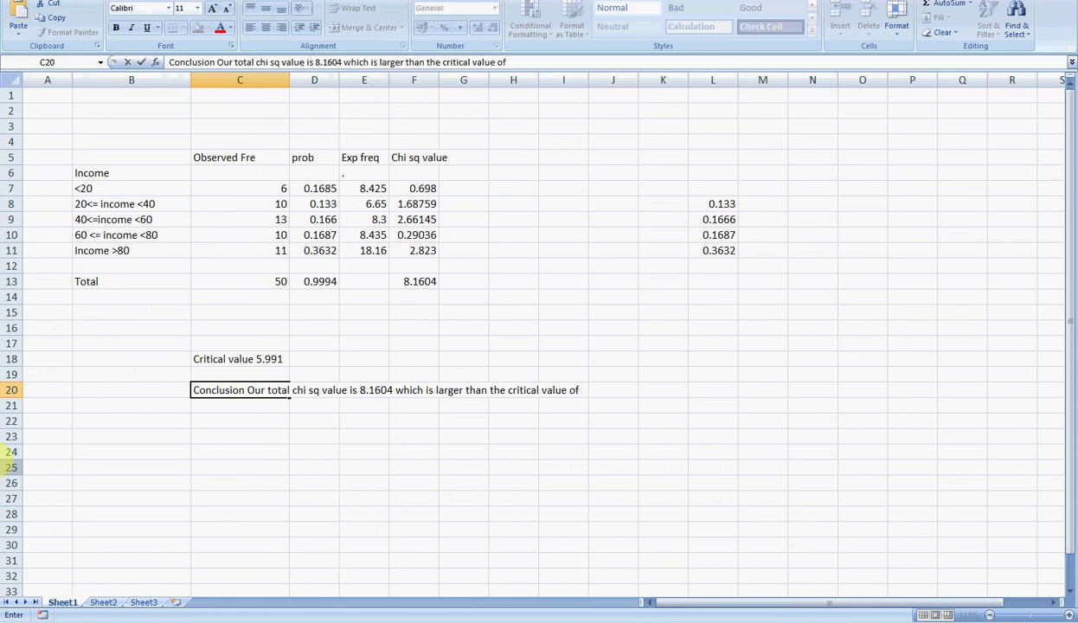
type("5.991 there")
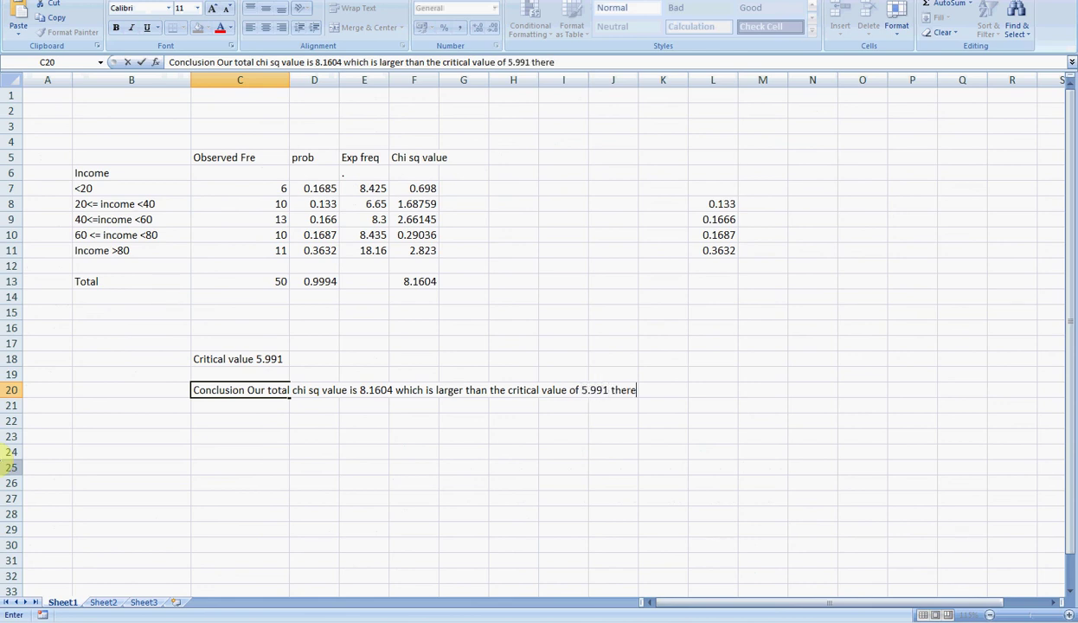
type("fore we have rea")
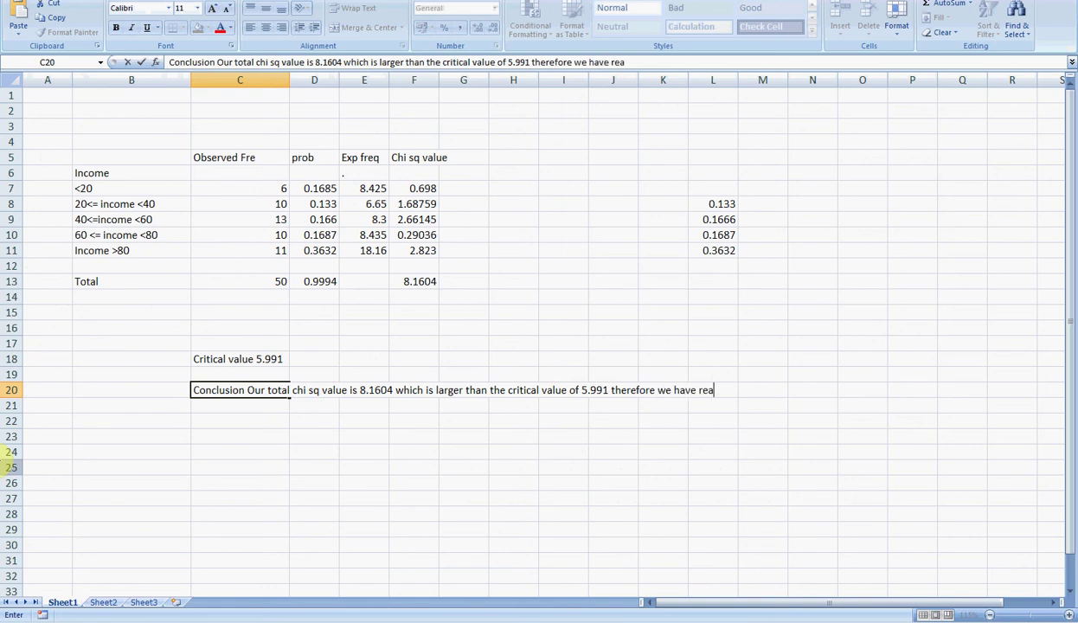
type("son to reject")
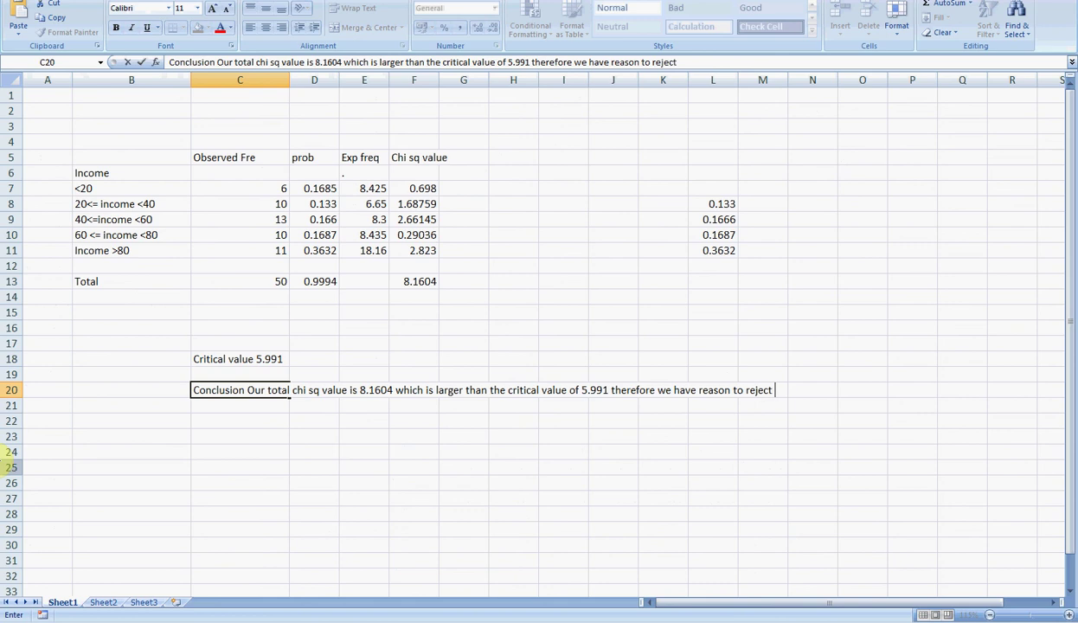
type(" h")
key("BackSpace")
type("Ho")
key("Return")
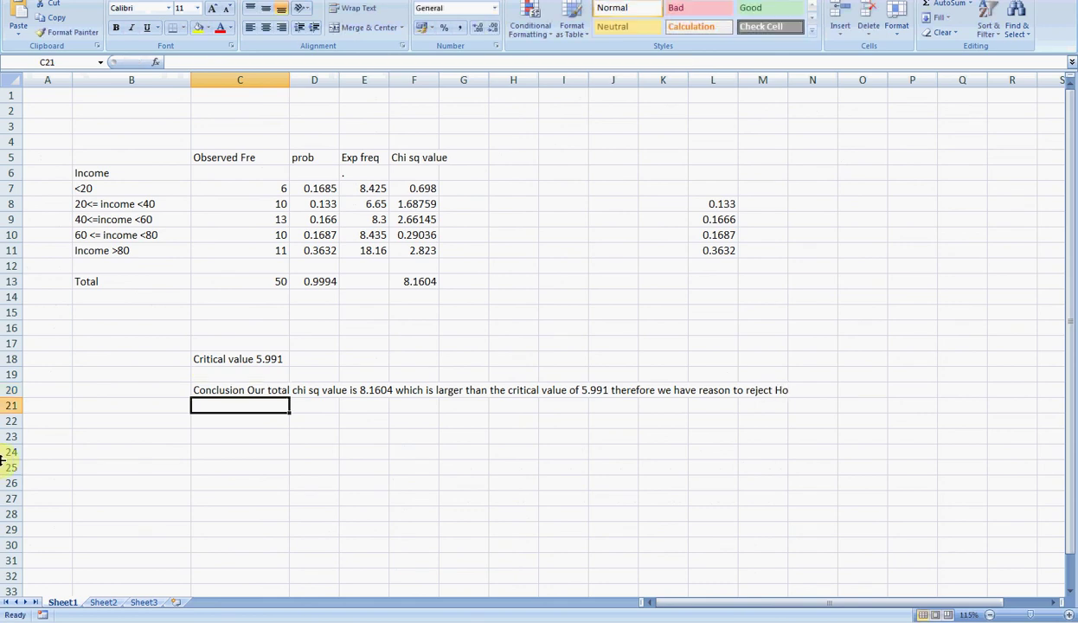
- Return to the e-book's normality test section and review its decision rule and conclusion at the 5% significance level
key("alt+Tab")
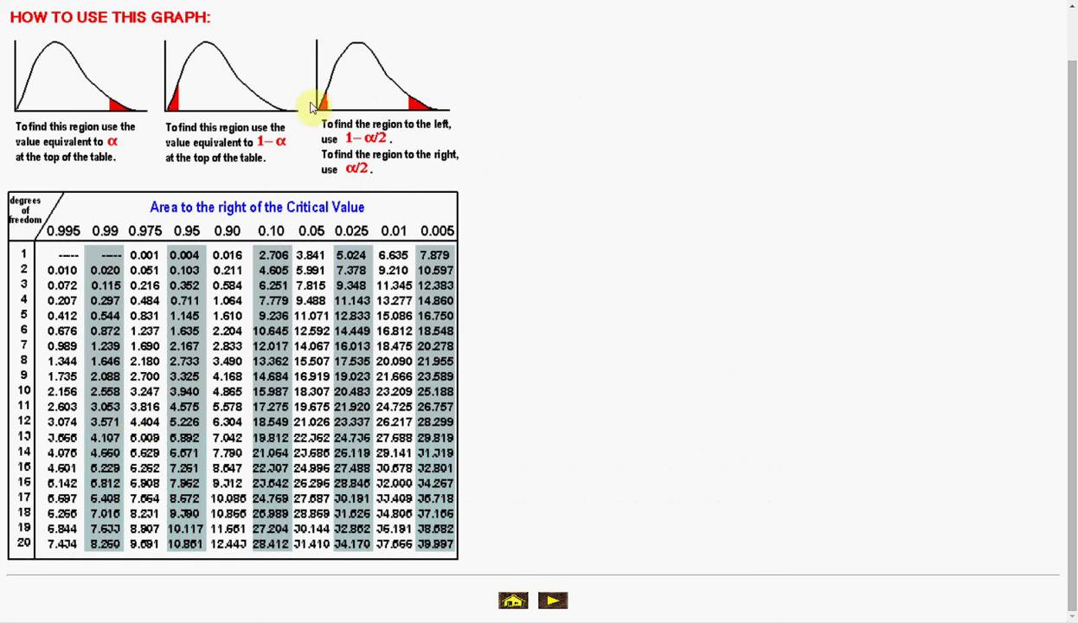
key("alt+Tab")
scroll(378, 159, "down", 1)
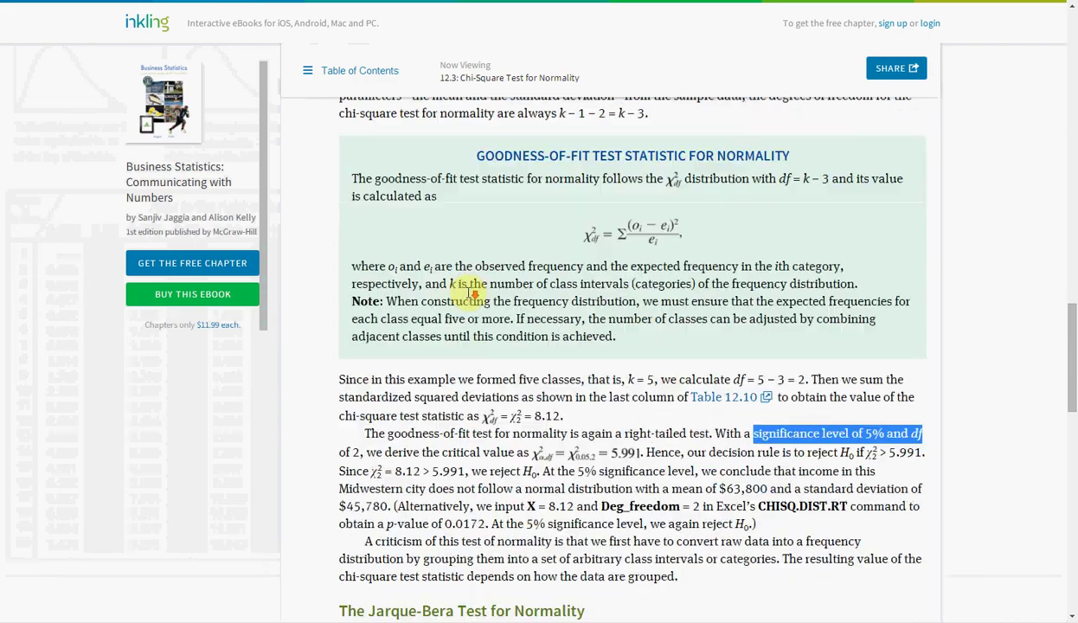